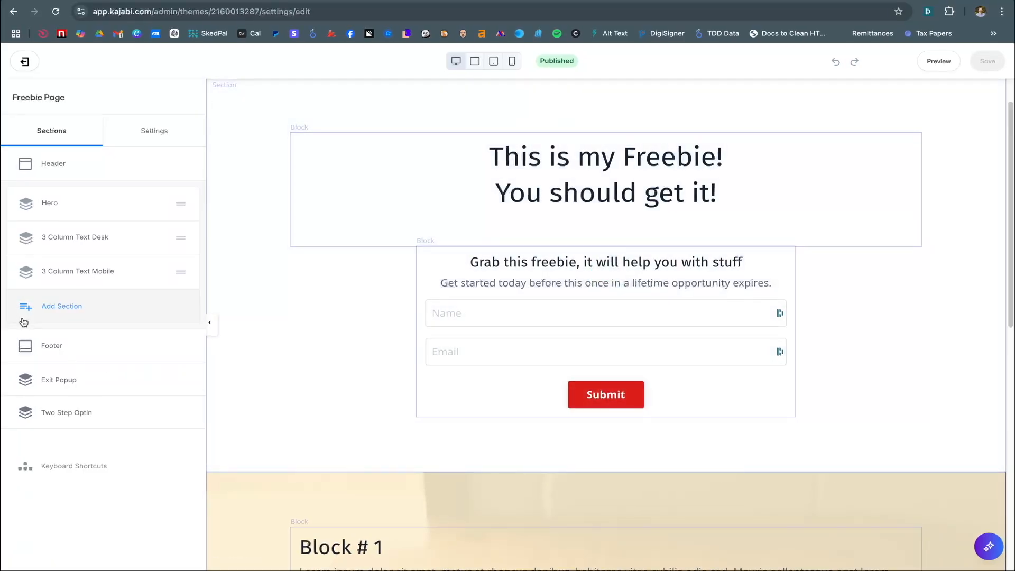
Open the choice of new sections for the page and browse all section types from Basic Content through Custom
click(60, 308)
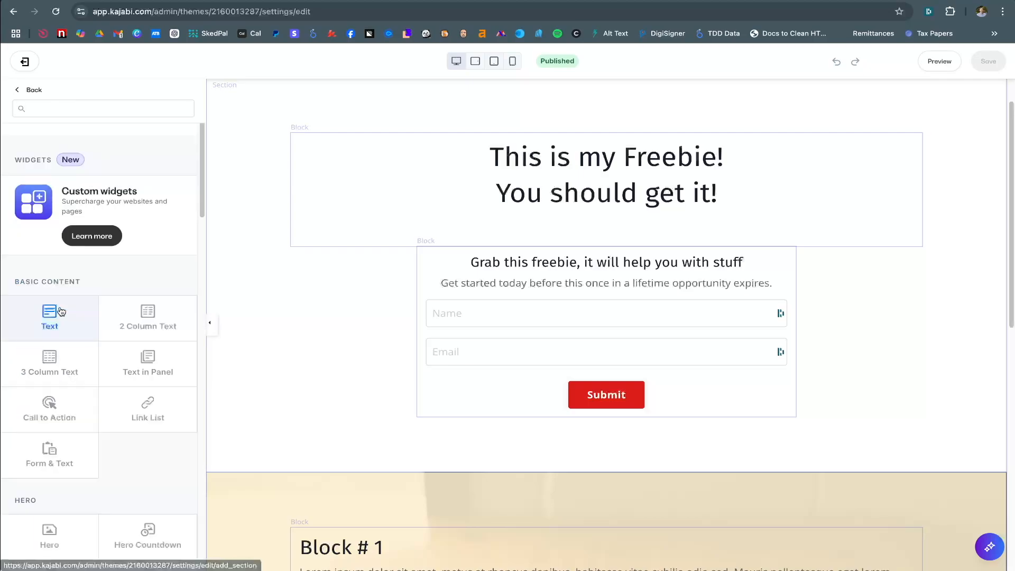
scroll(58, 315, down, 3)
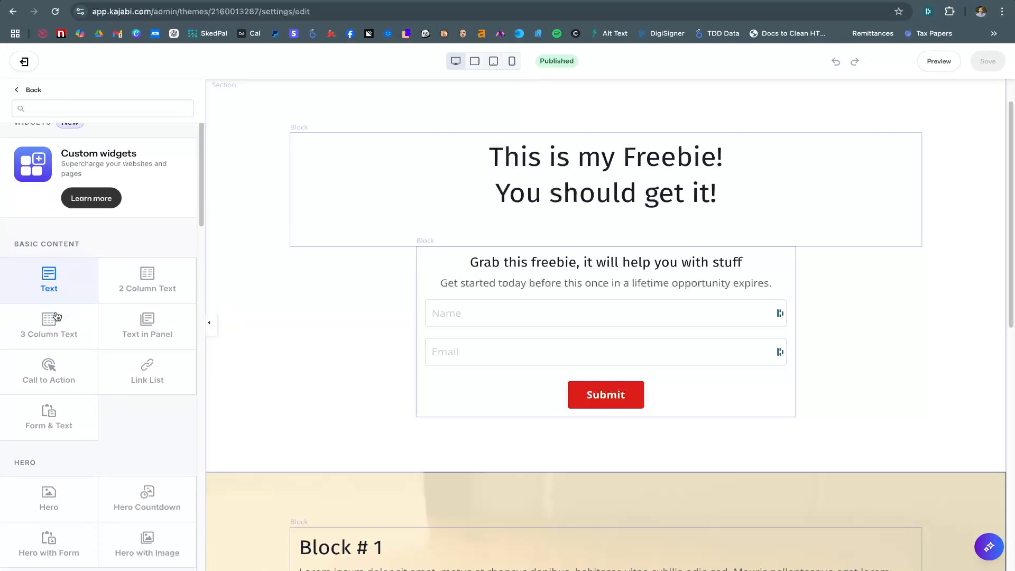
scroll(92, 366, down, 3)
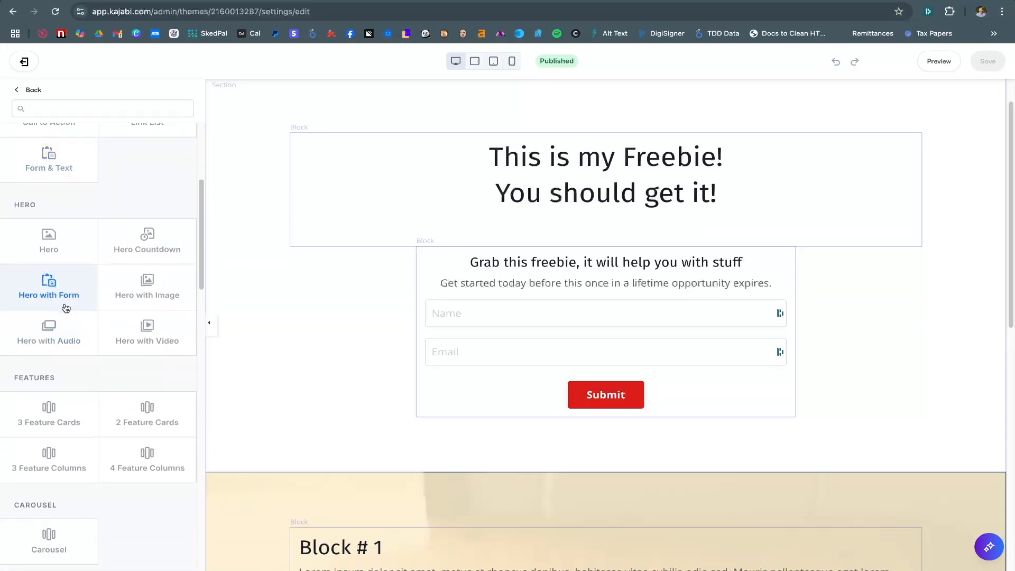
scroll(91, 380, down, 3)
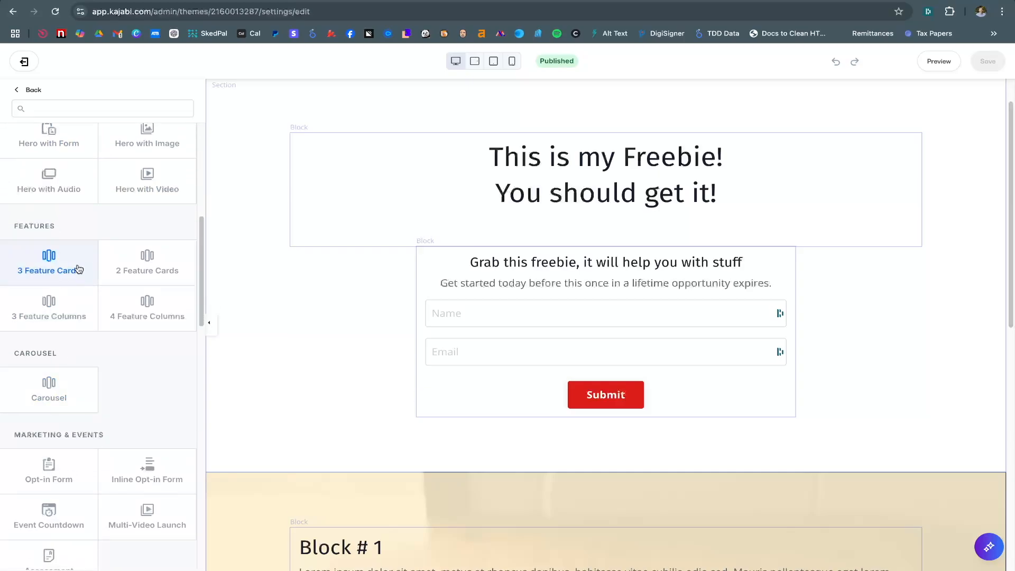
scroll(97, 332, down, 3)
scroll(83, 348, down, 3)
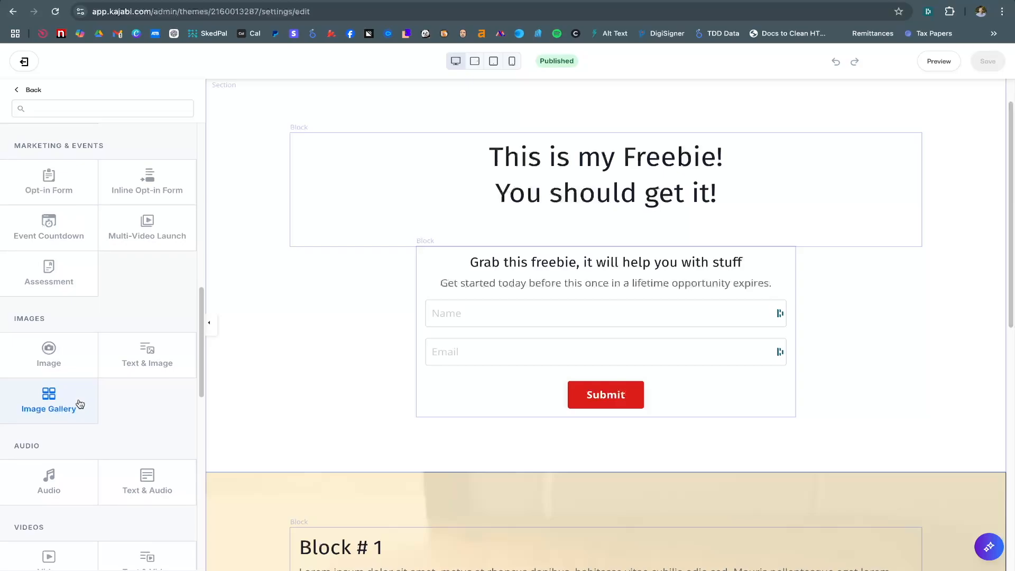
scroll(84, 386, down, 3)
scroll(140, 370, down, 3)
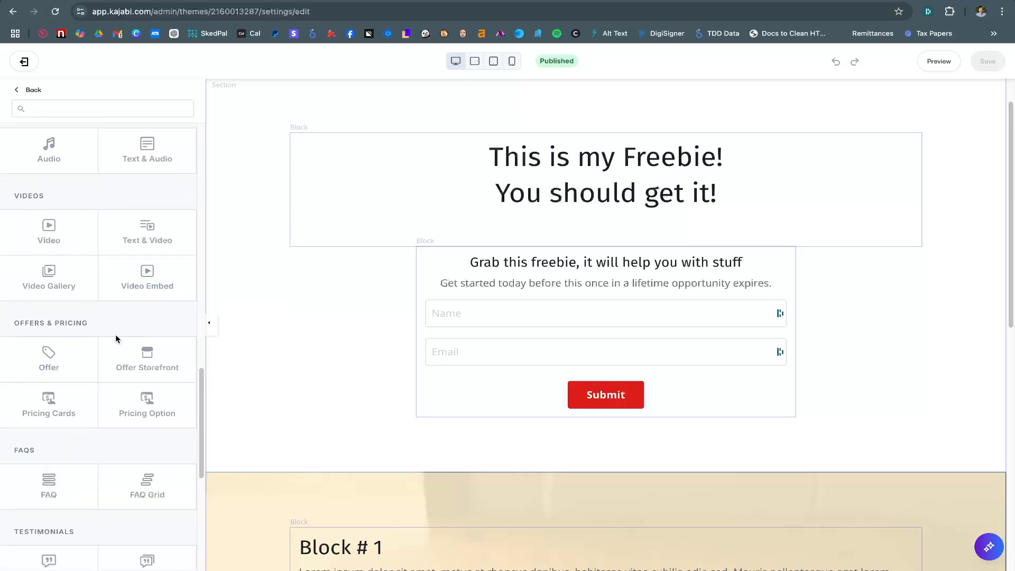
scroll(85, 355, down, 4)
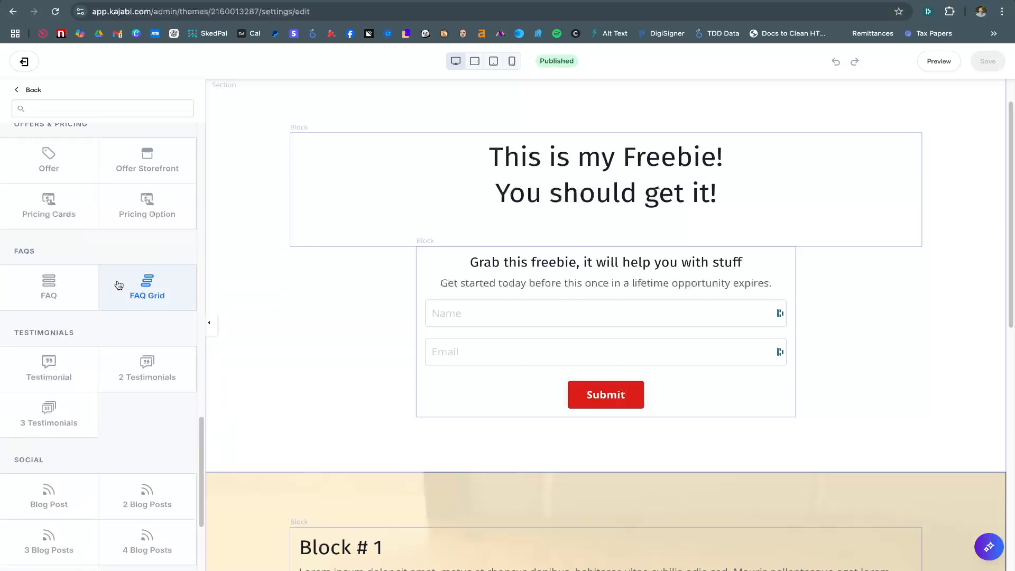
scroll(118, 317, down, 3)
scroll(127, 307, down, 1)
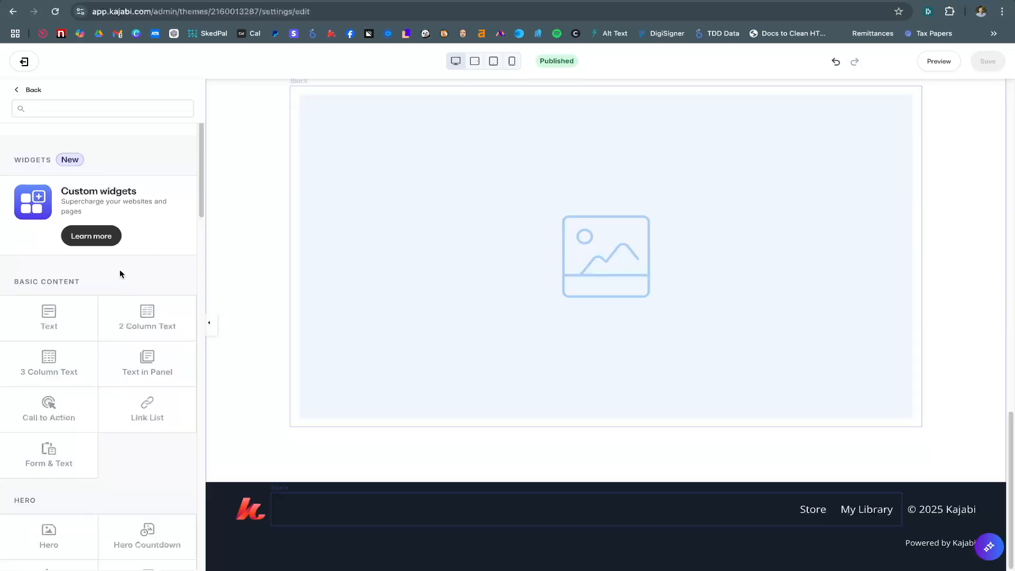
Preview the 2 Feature Cards section and the 3 Column Text section above the page footer without adding them
scroll(120, 272, down, 1)
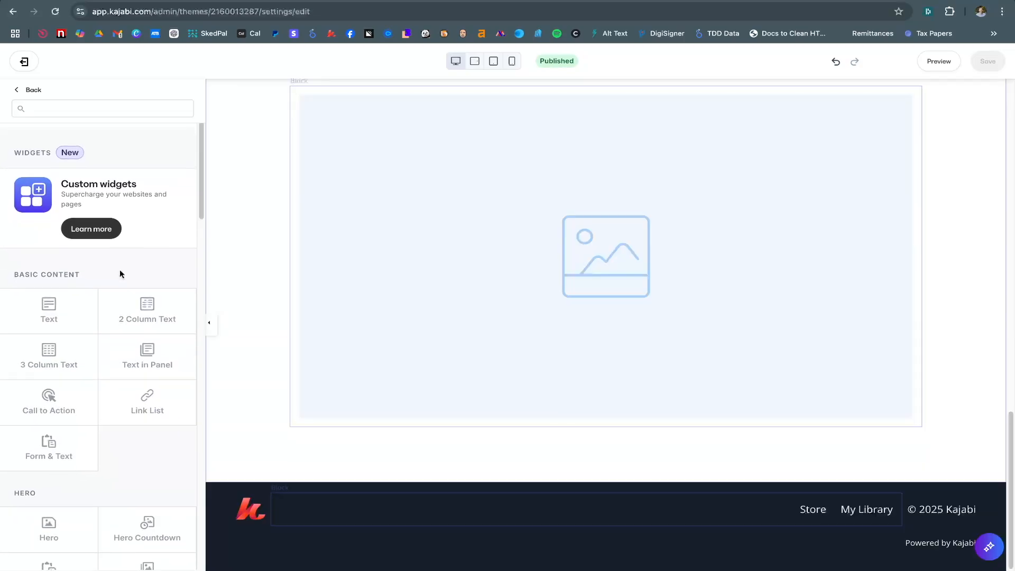
scroll(119, 268, down, 3)
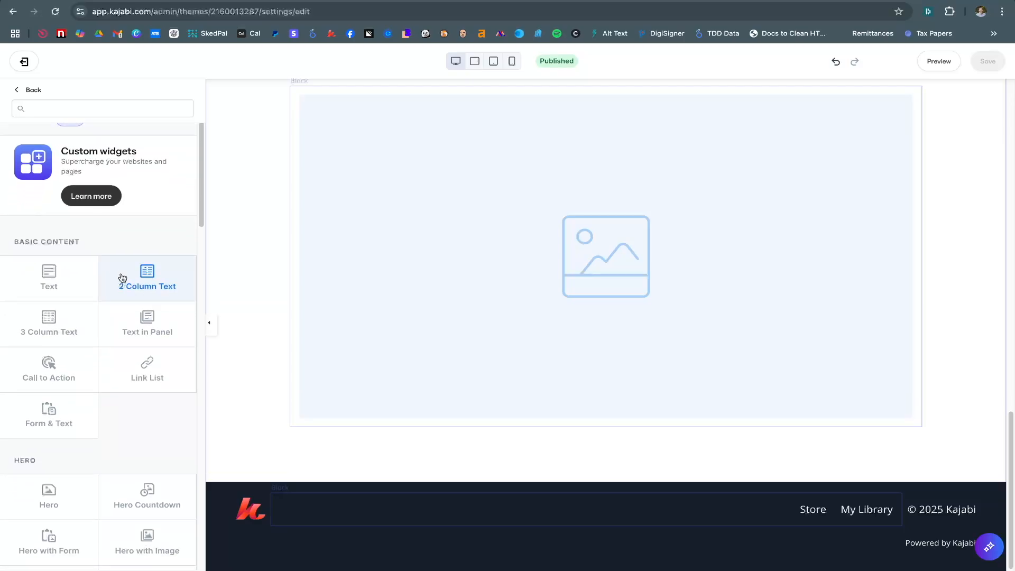
scroll(113, 386, down, 5)
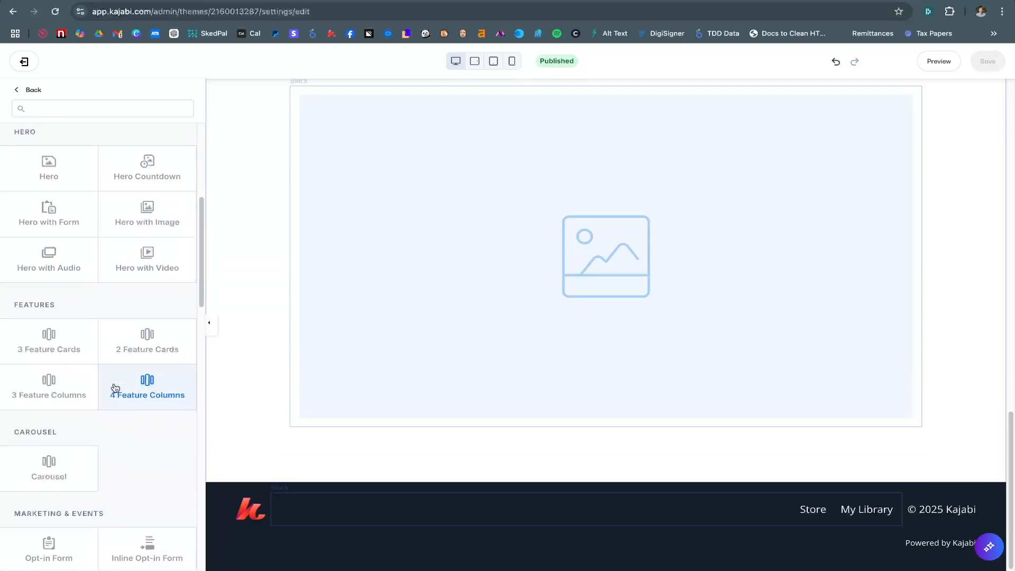
click(148, 350)
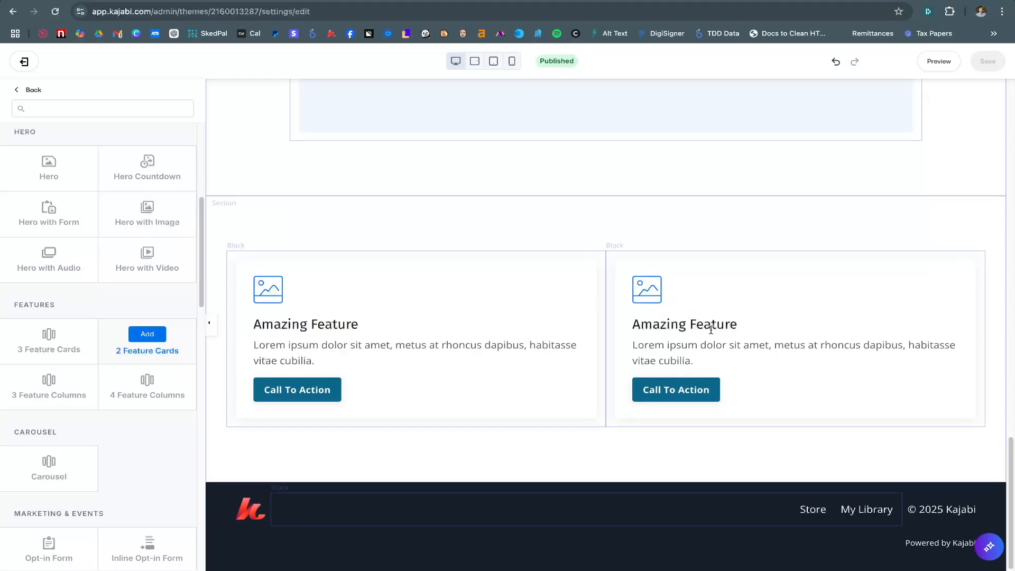
scroll(78, 279, up, 4)
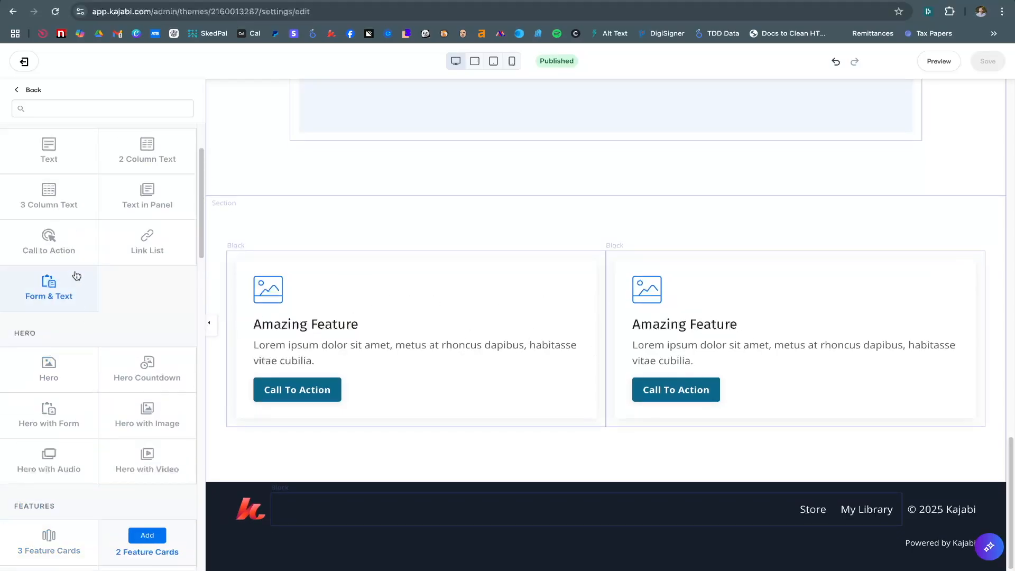
click(64, 201)
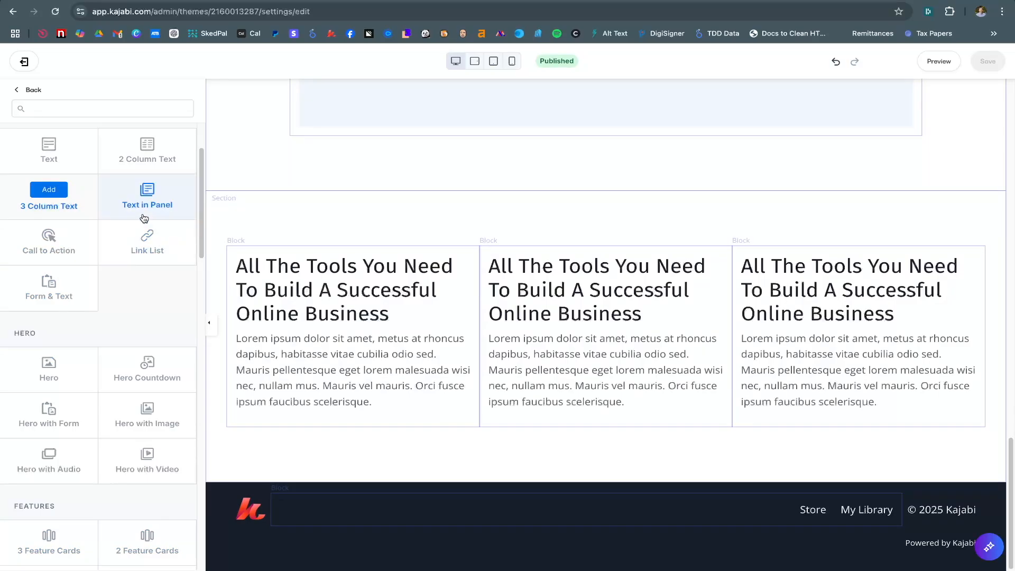
Browse the remaining section types and preview the Text in Panel section above the footer
scroll(79, 227, up, 3)
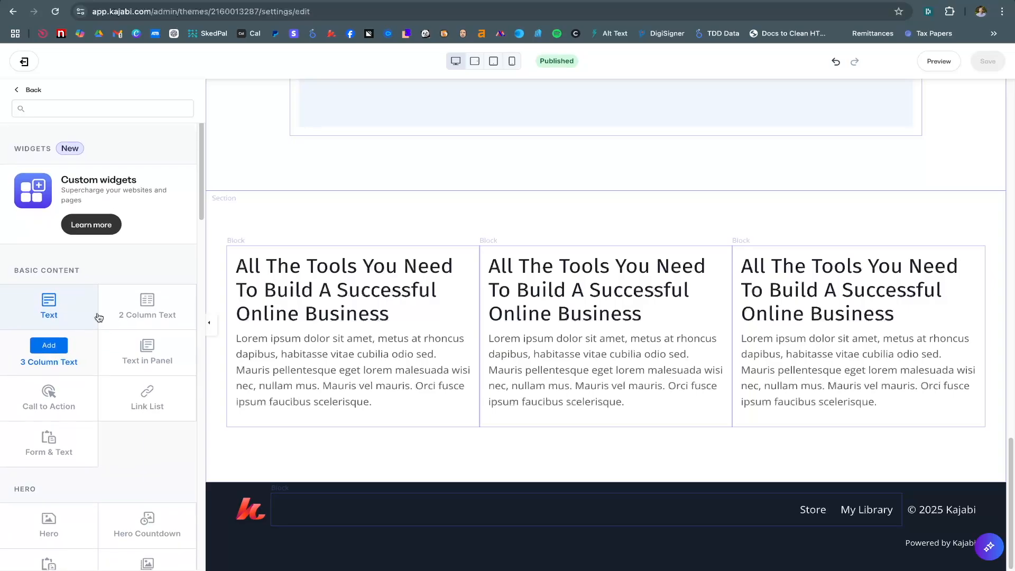
scroll(98, 317, down, 10)
scroll(99, 317, down, 10)
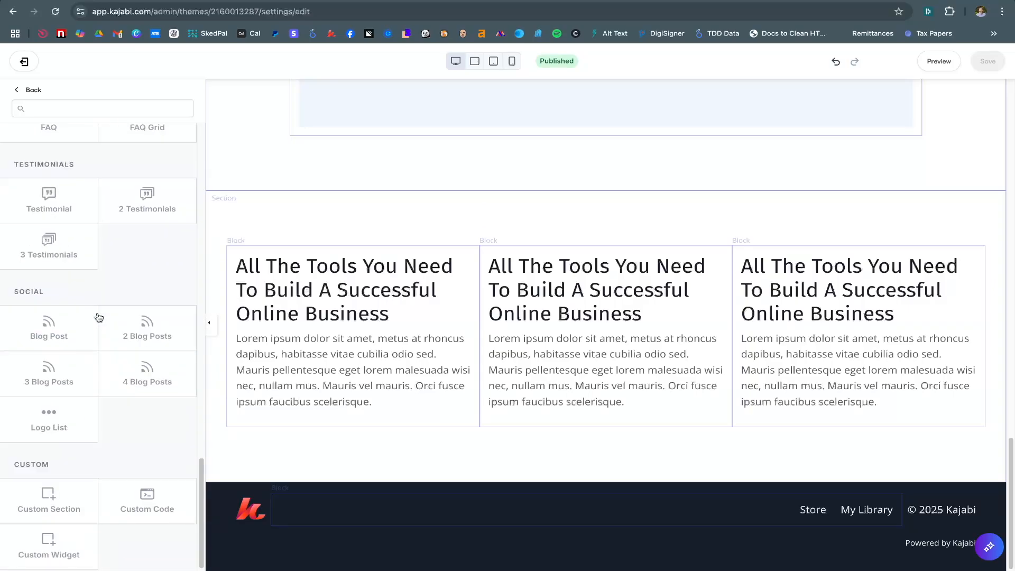
scroll(99, 317, up, 20)
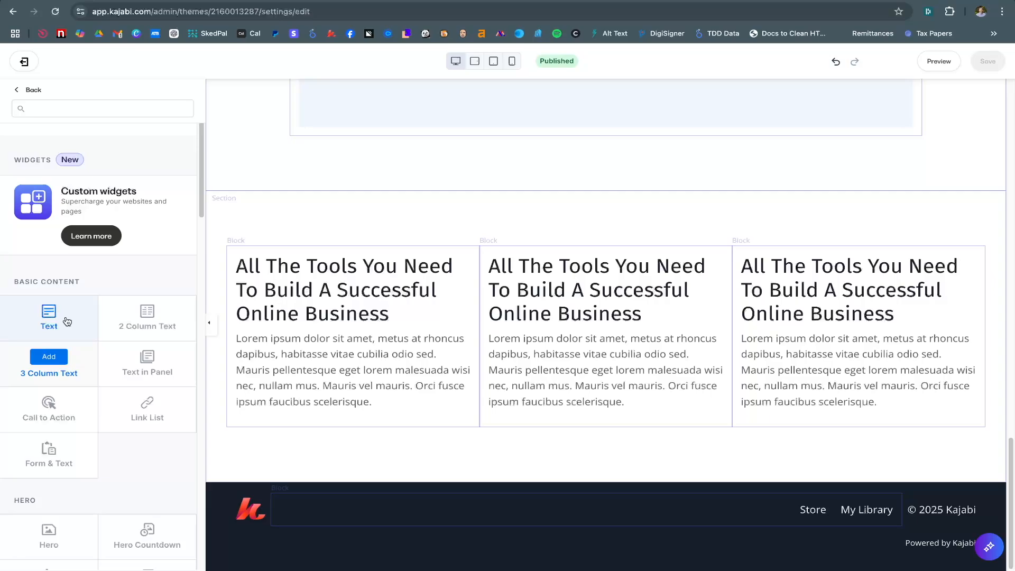
click(153, 374)
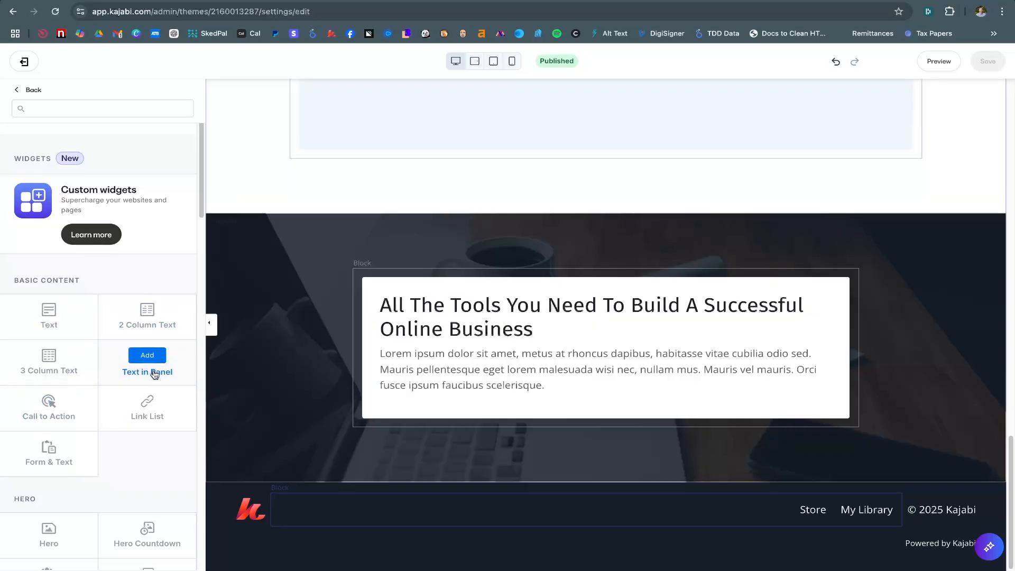
scroll(153, 374, down, 3)
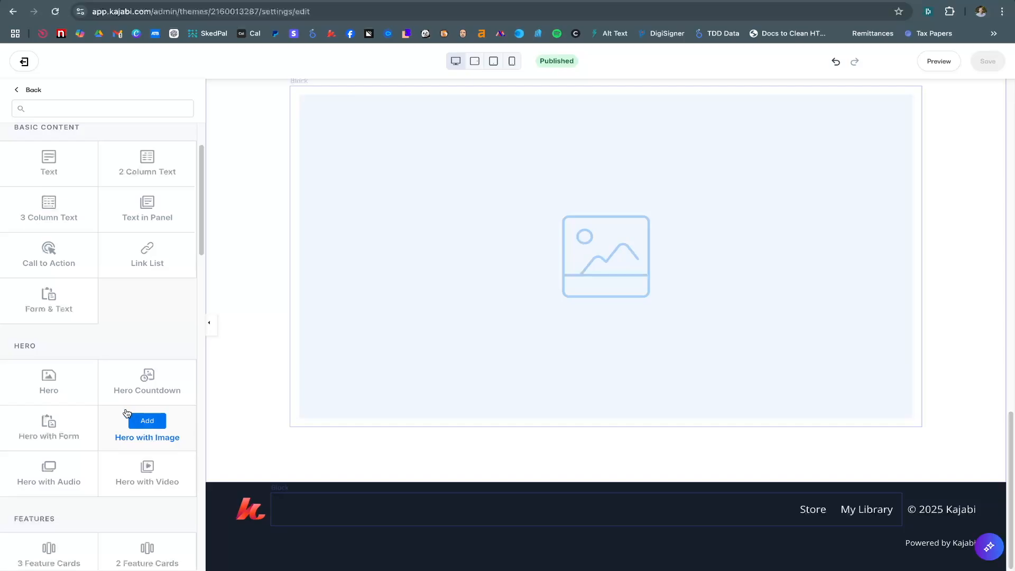
Add a basic Text section above the footer and return to the page's section overview
scroll(127, 413, up, 3)
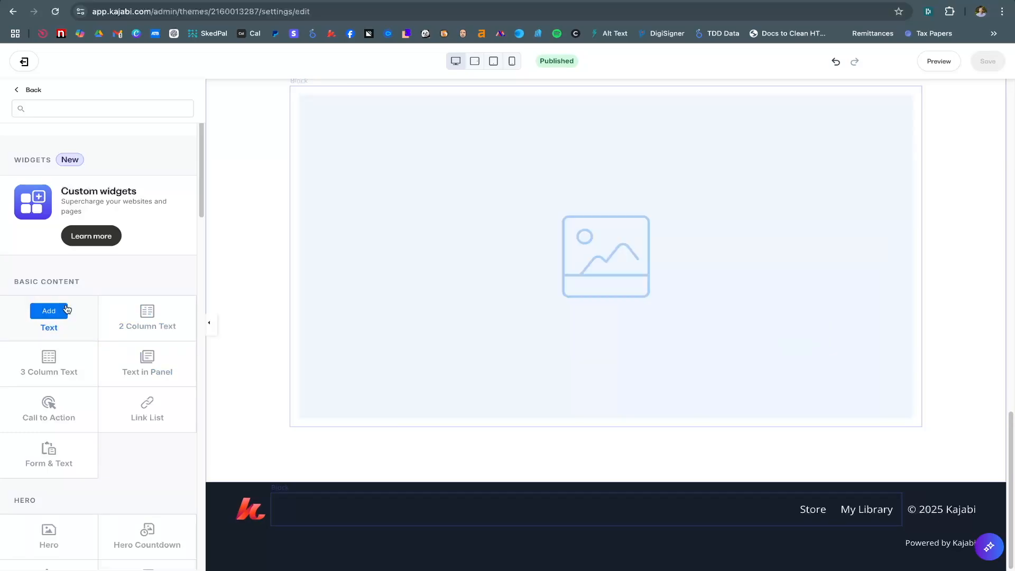
click(66, 310)
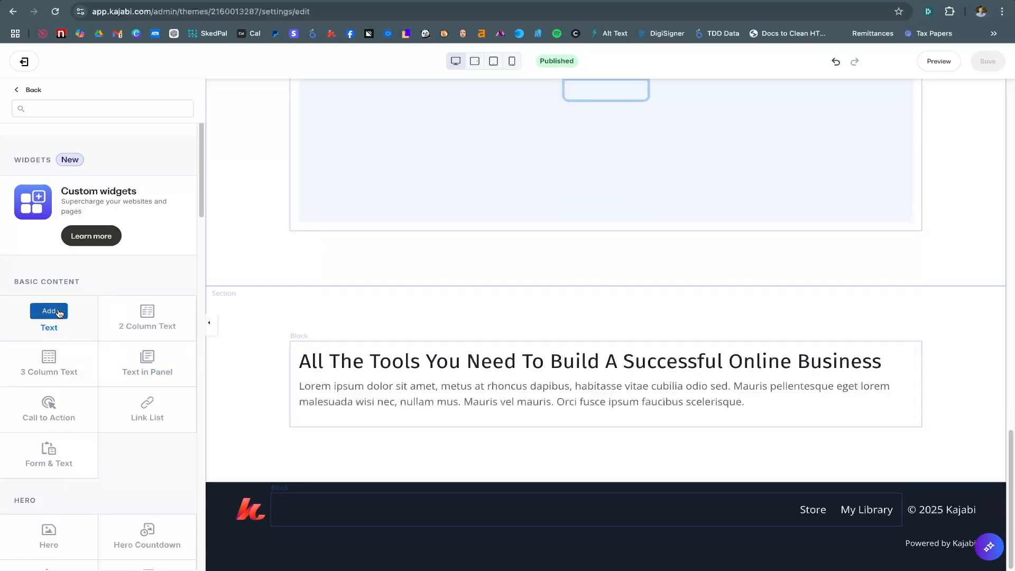
click(62, 313)
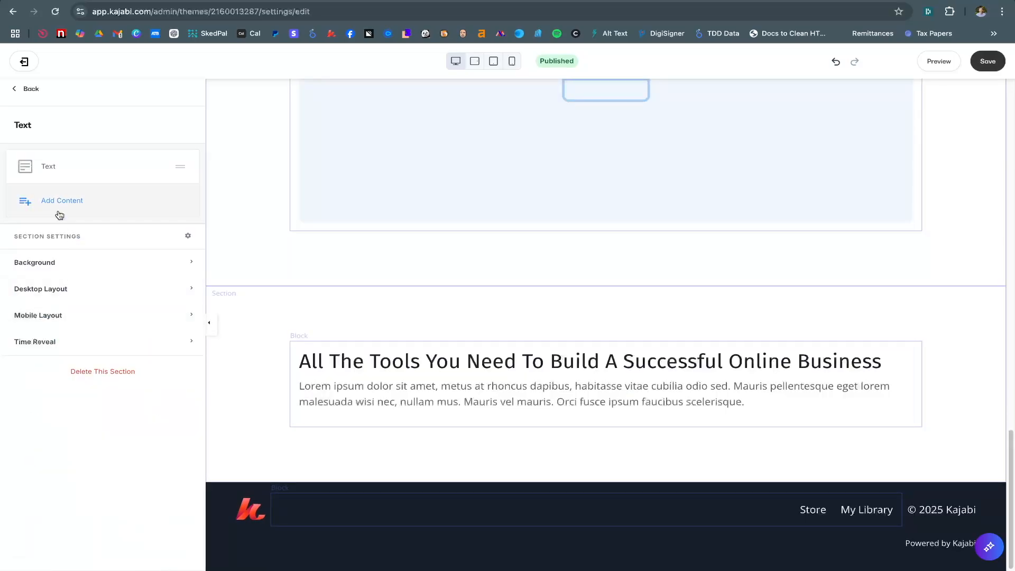
click(29, 89)
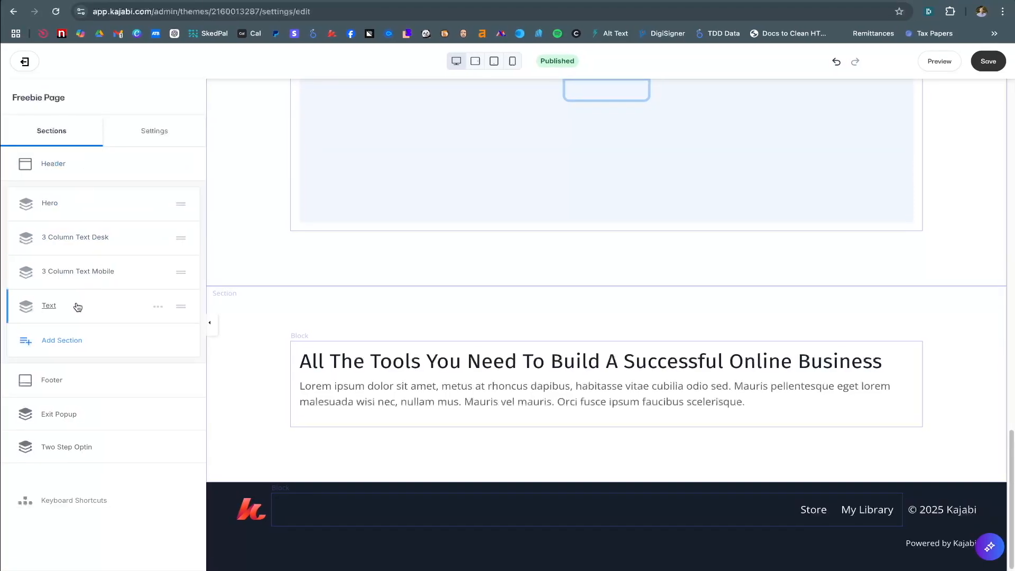
Open the new Text section, browse the available content blocks and add an Accordion block below its text
click(66, 340)
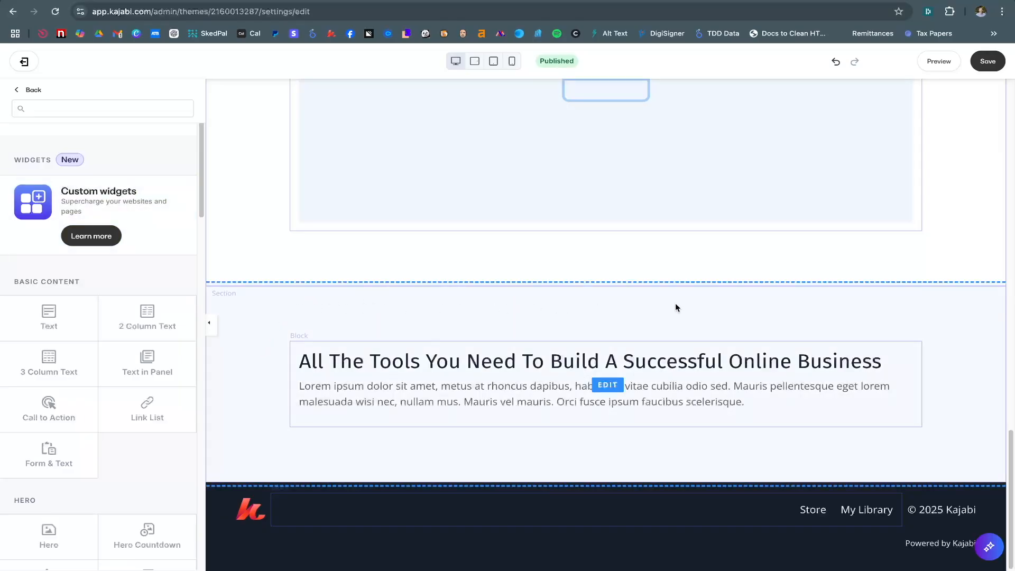
click(663, 309)
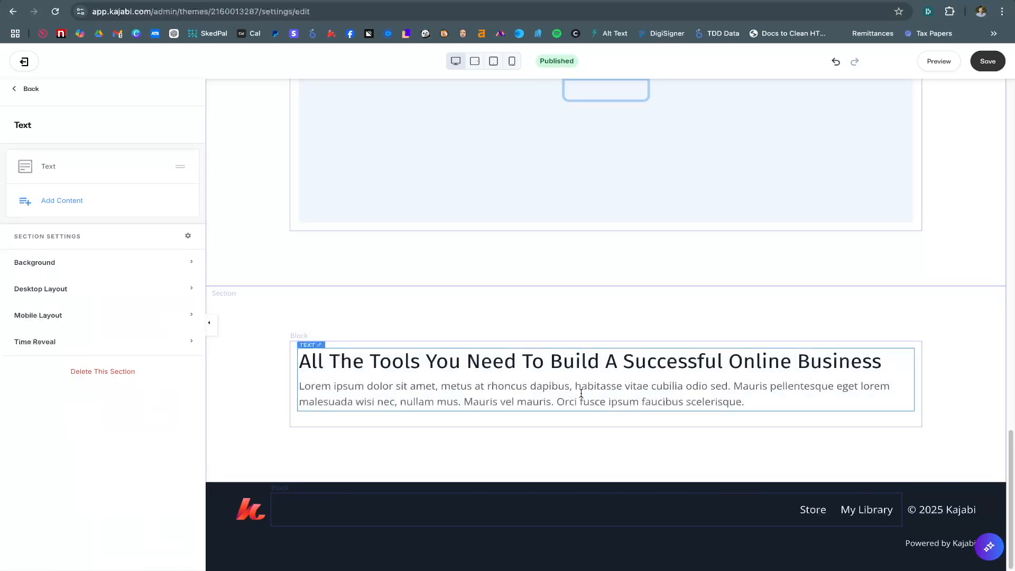
click(65, 202)
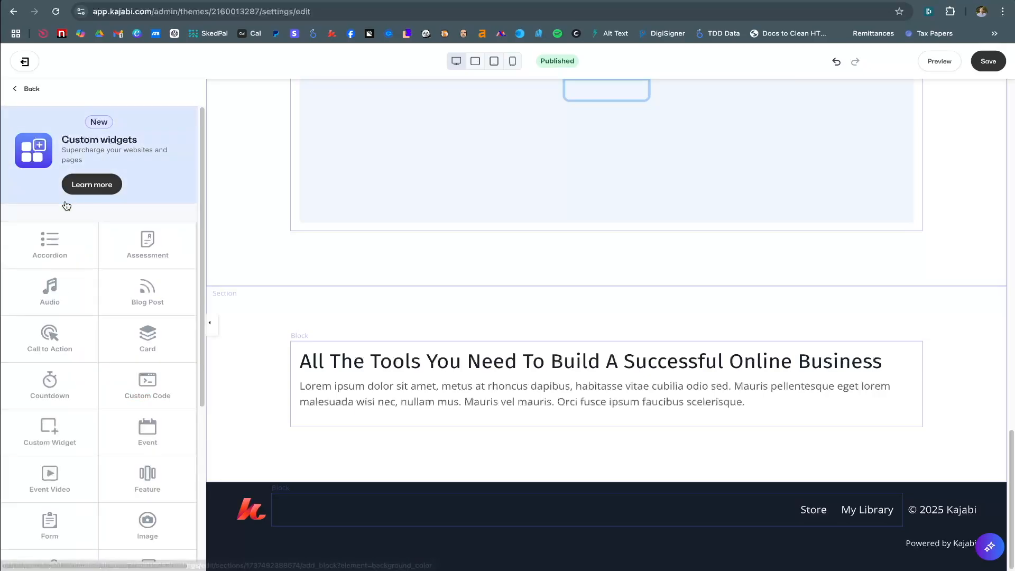
scroll(143, 328, down, 1)
scroll(143, 362, down, 5)
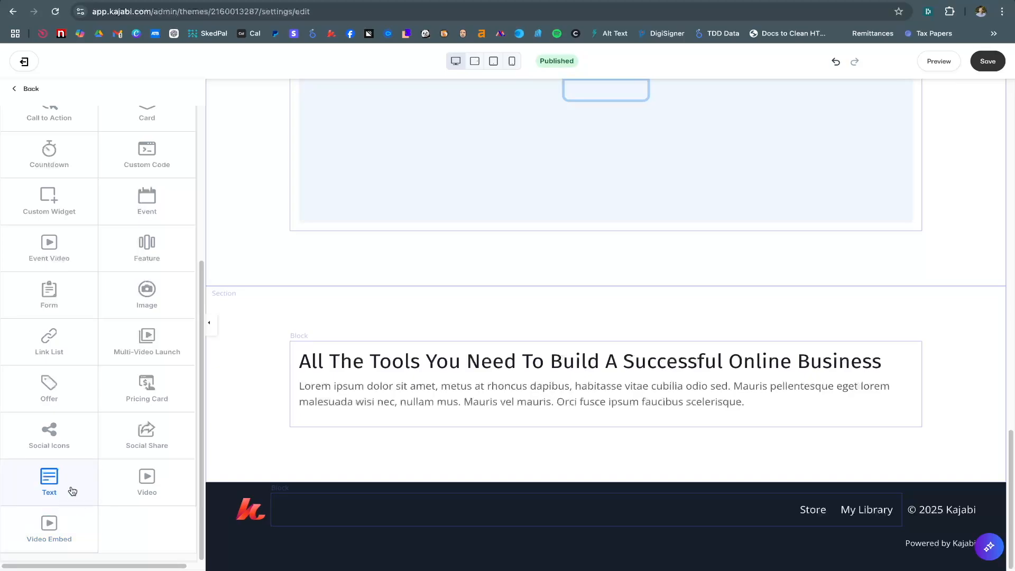
scroll(94, 462, up, 5)
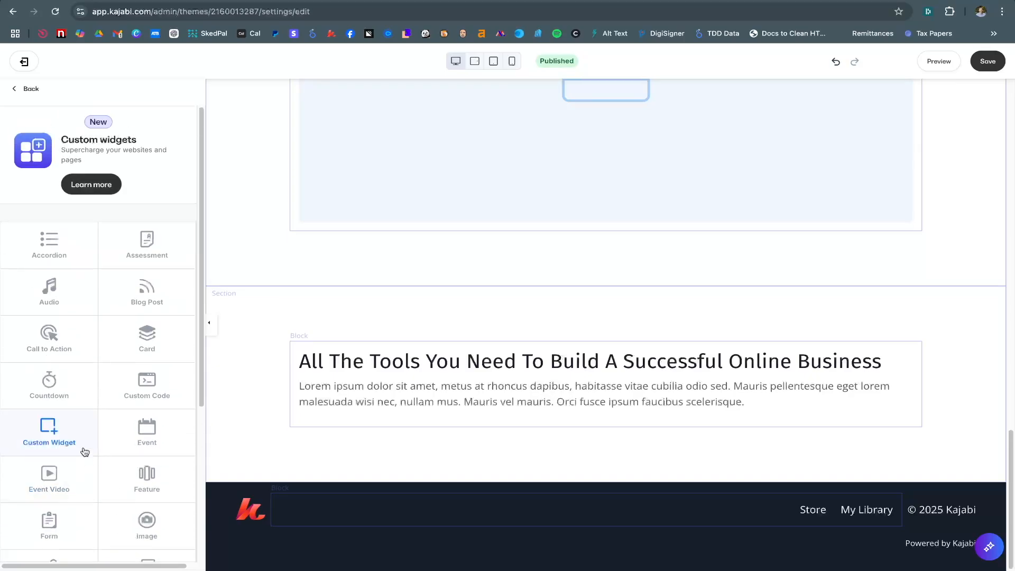
scroll(140, 461, down, 3)
scroll(141, 461, down, 3)
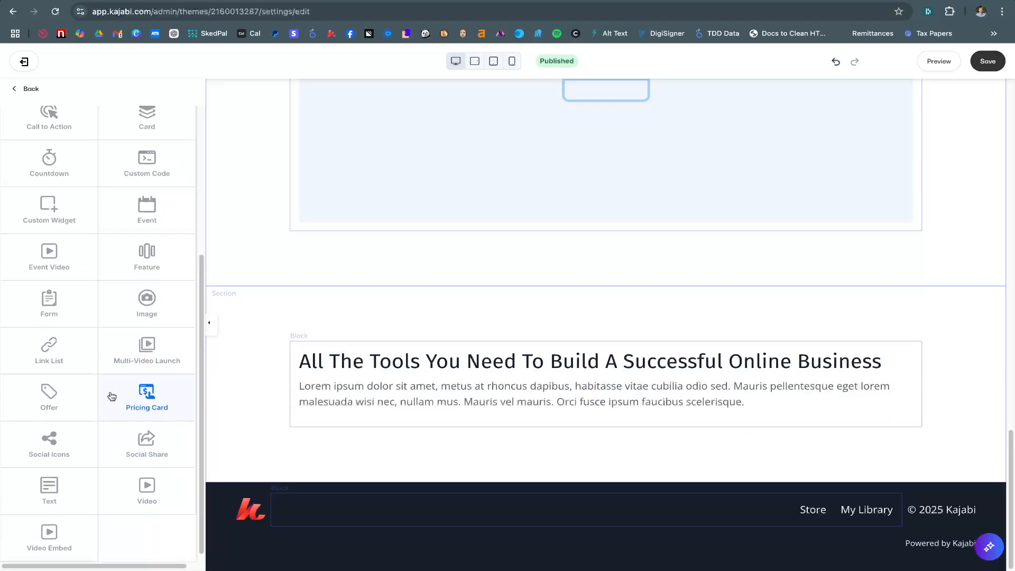
scroll(109, 394, up, 5)
click(75, 249)
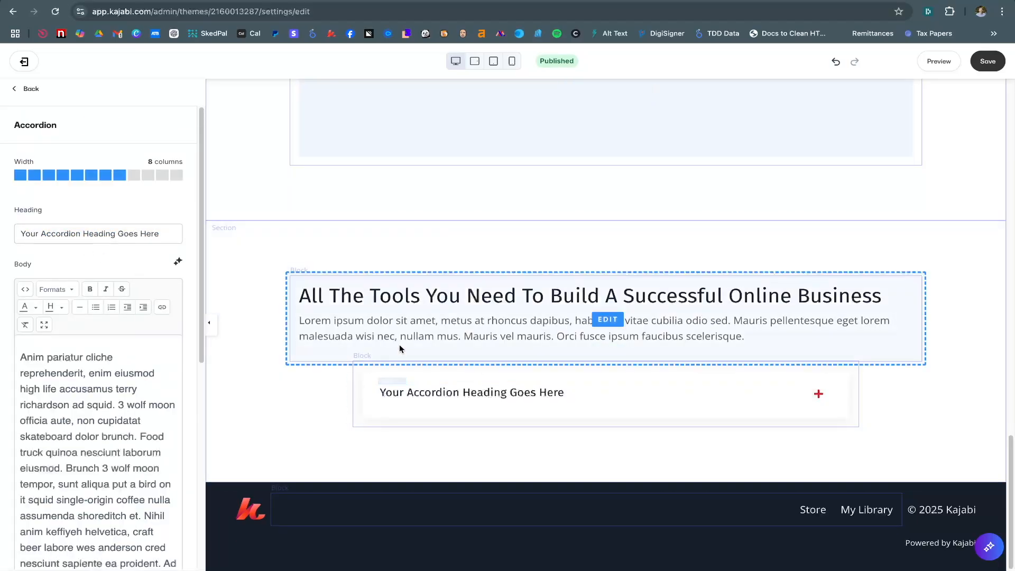
Duplicate the Accordion block within the Text section and return to the section's content overview
click(30, 89)
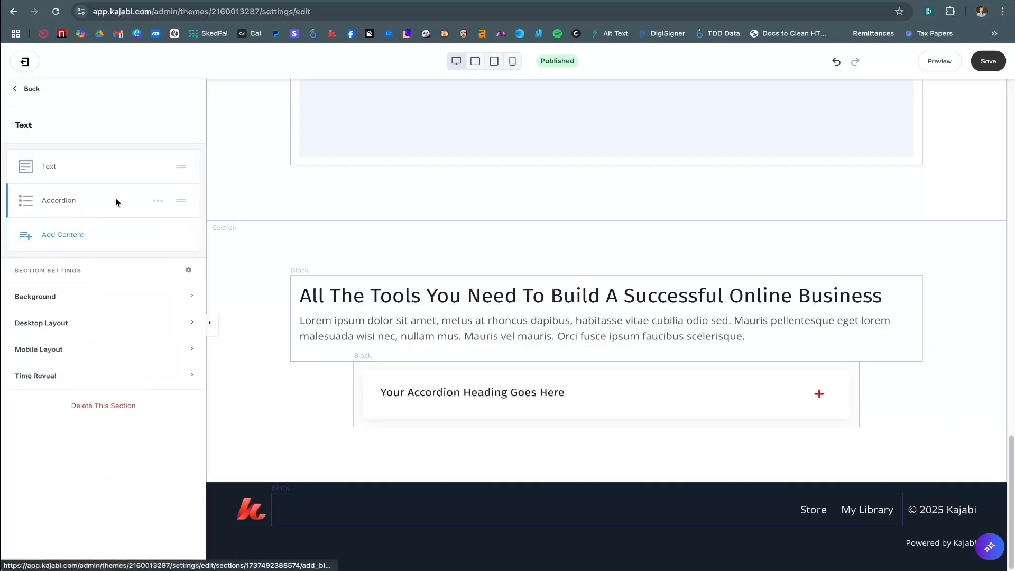
click(158, 201)
click(150, 239)
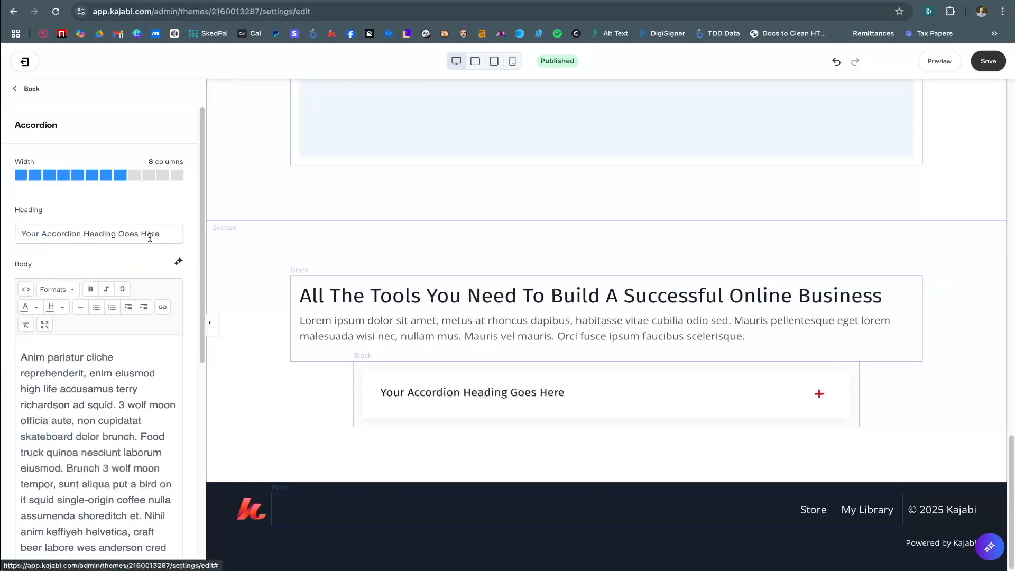
click(29, 89)
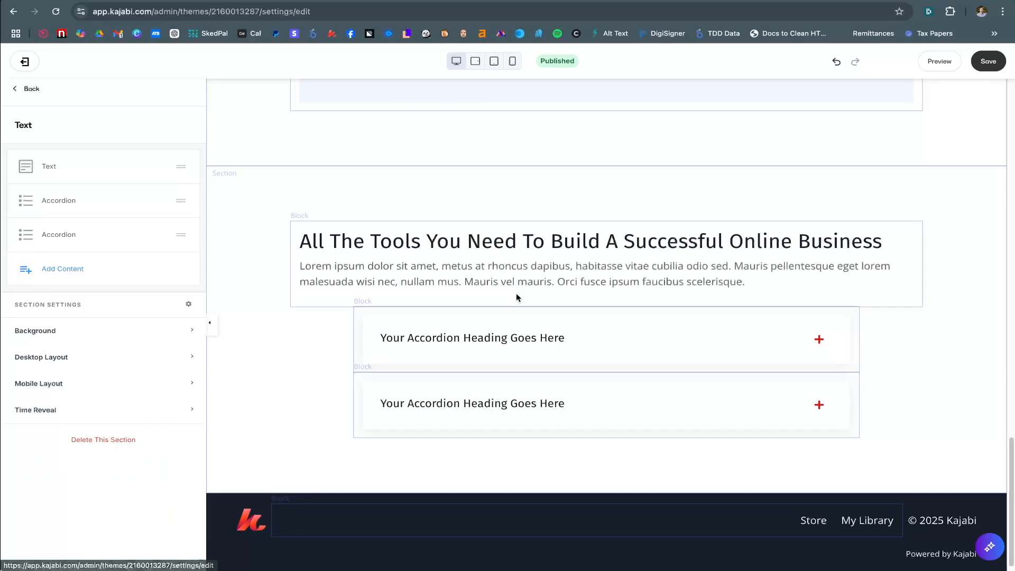
Open the first accordion for editing and examine its placeholder body text
click(822, 340)
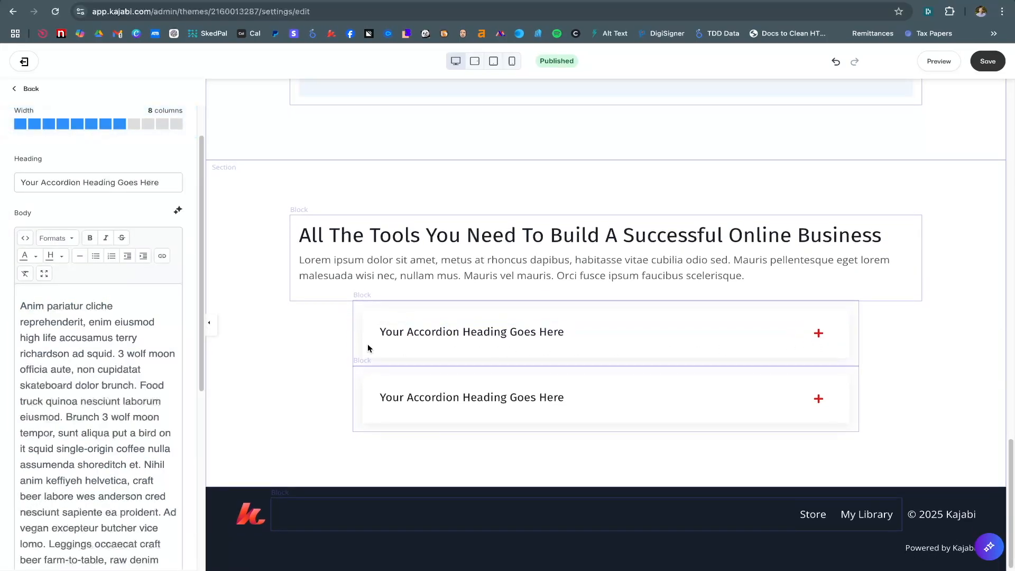
drag(64, 306, 69, 460)
scroll(69, 460, down, 3)
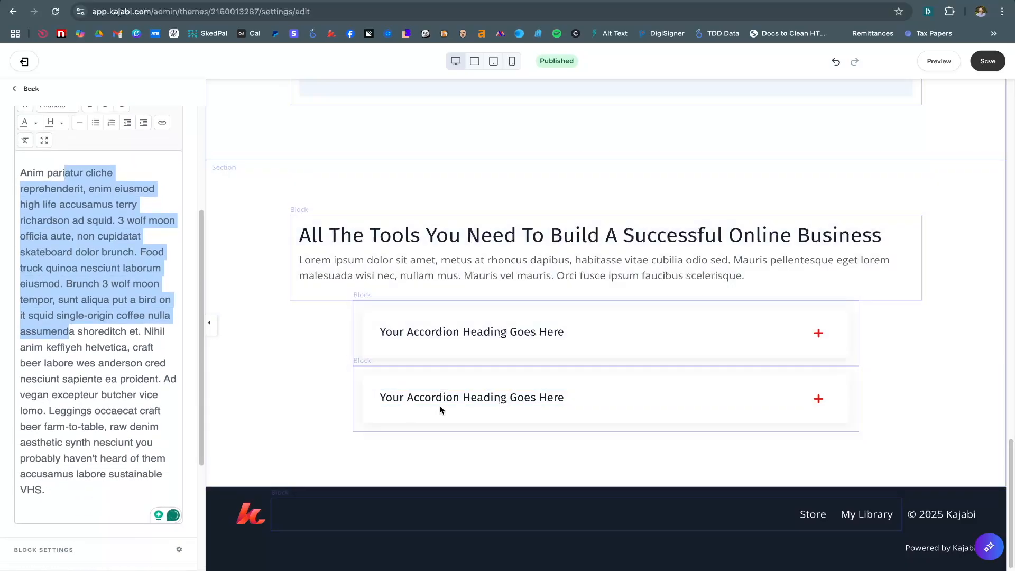
Set the first accordion's icon style to Arrow with a yellow icon color and return to the section's content overview
scroll(87, 318, up, 4)
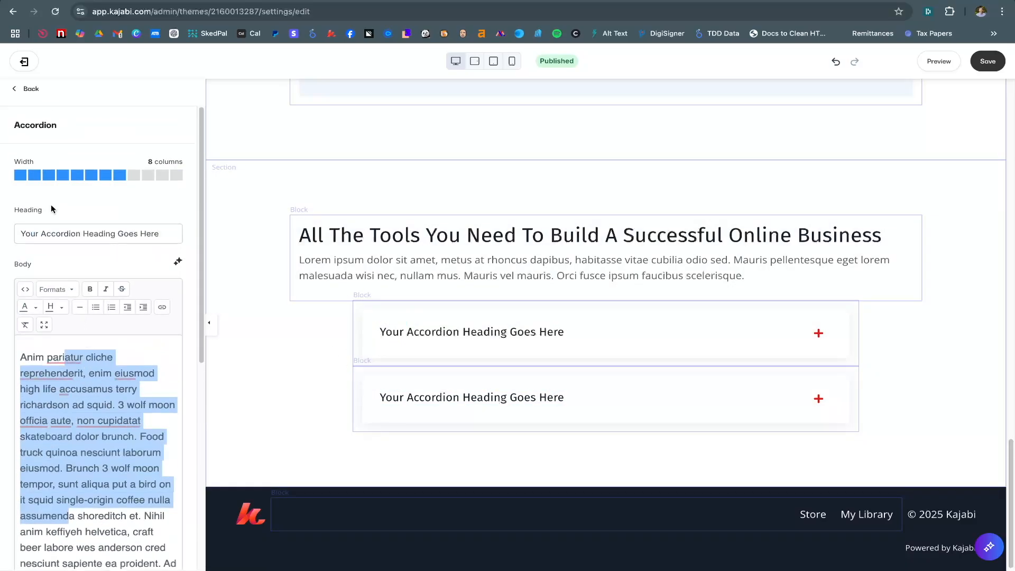
scroll(56, 264, down, 7)
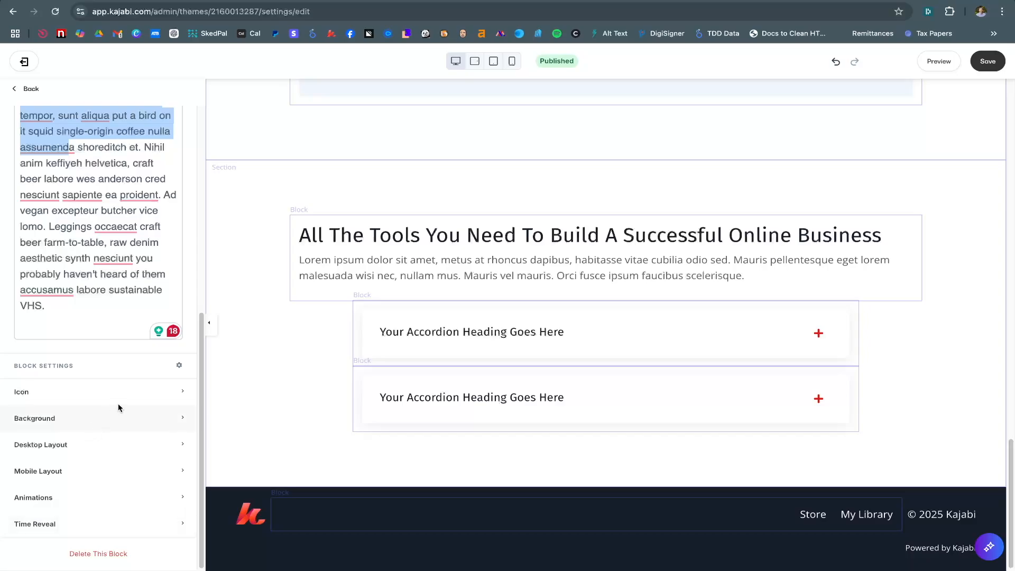
click(82, 391)
scroll(59, 410, down, 2)
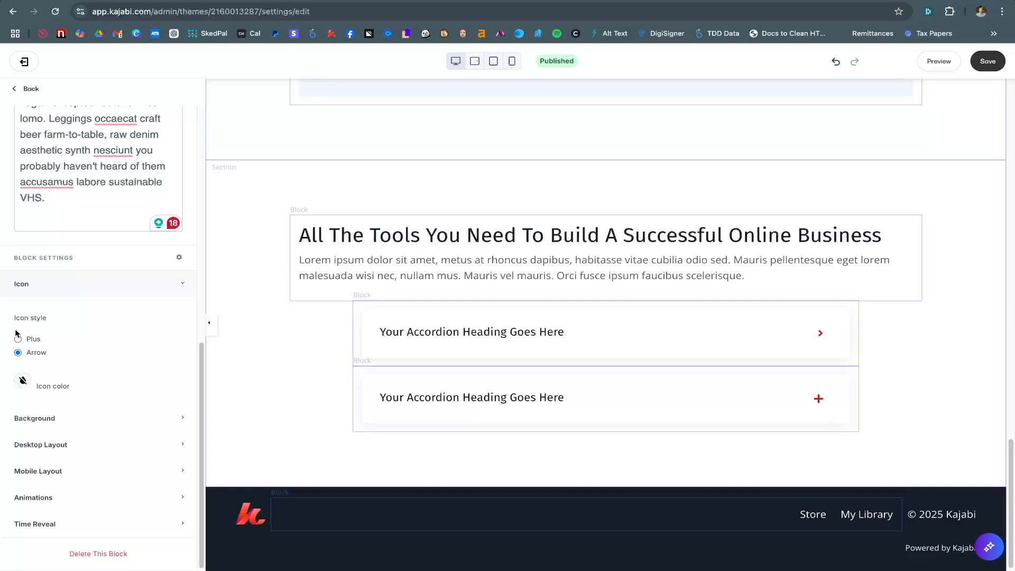
click(24, 380)
click(58, 319)
click(185, 404)
scroll(90, 383, up, 5)
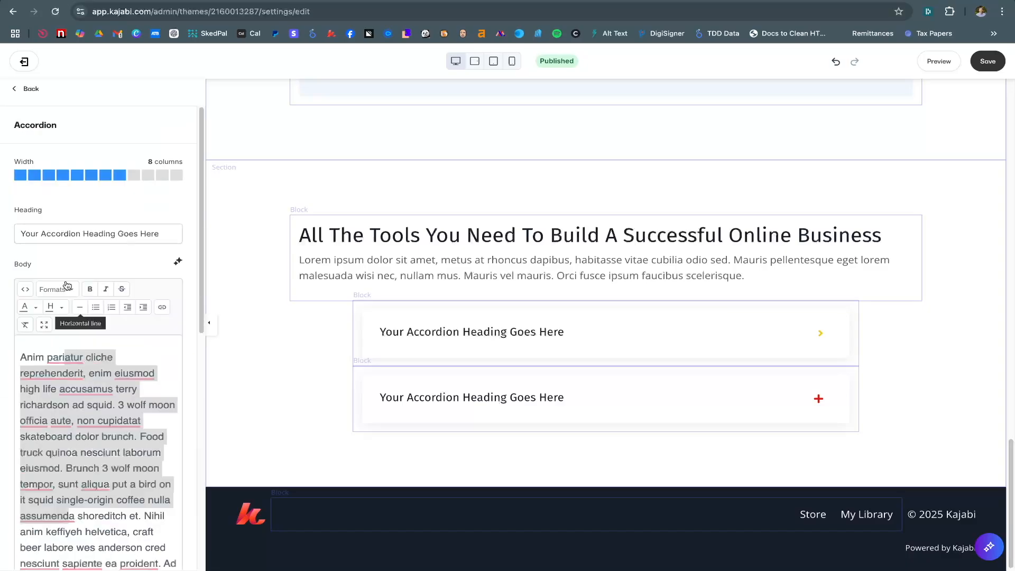
click(32, 89)
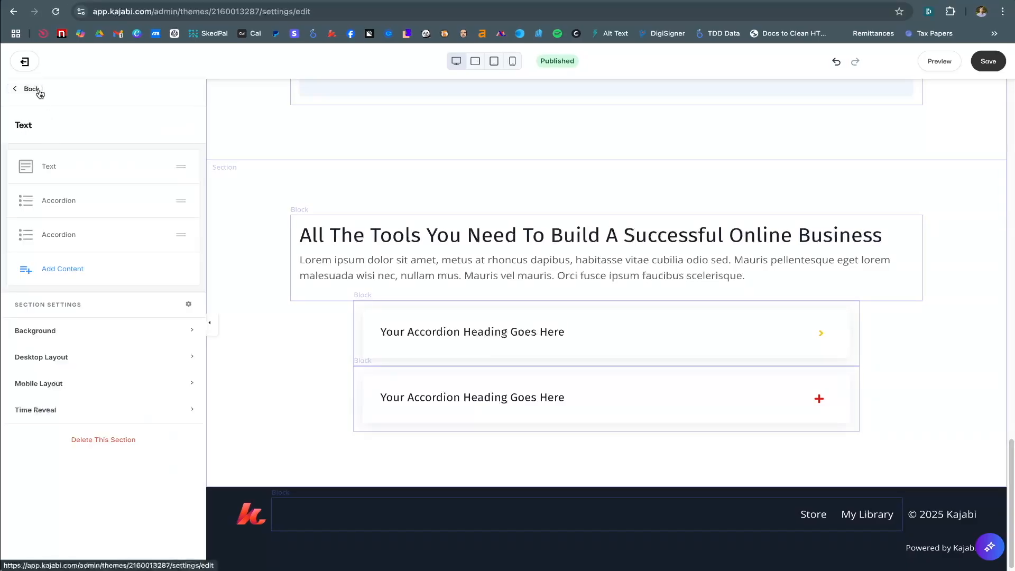
Add a Blog Post block to the Text section, check how its post number is counted and return to the content overview
click(58, 270)
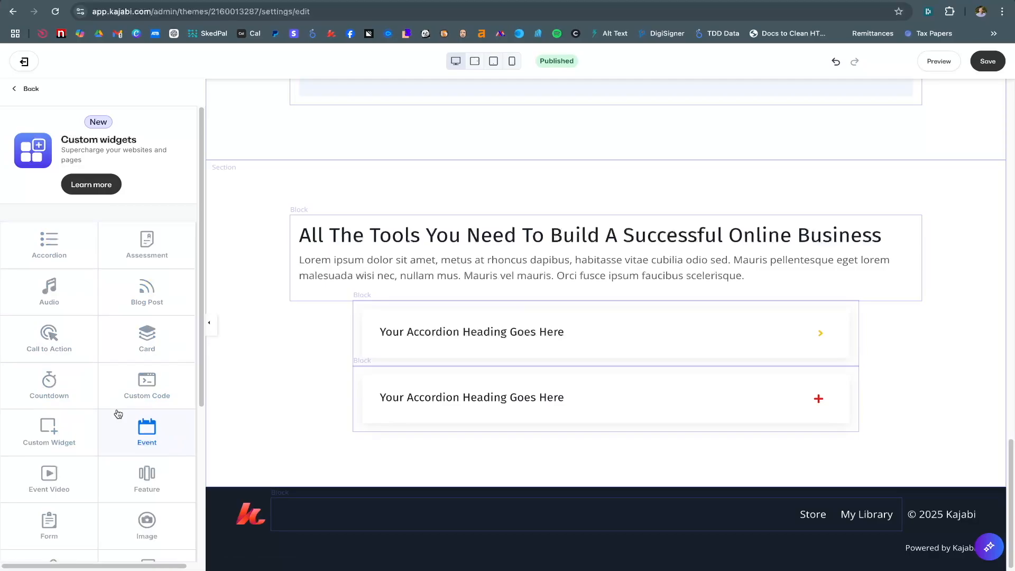
click(144, 296)
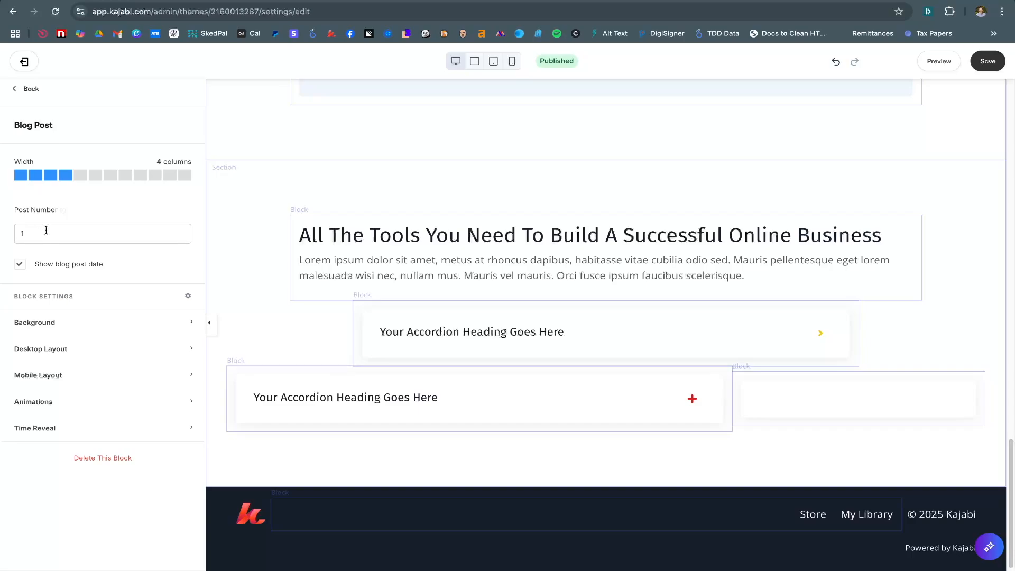
click(24, 239)
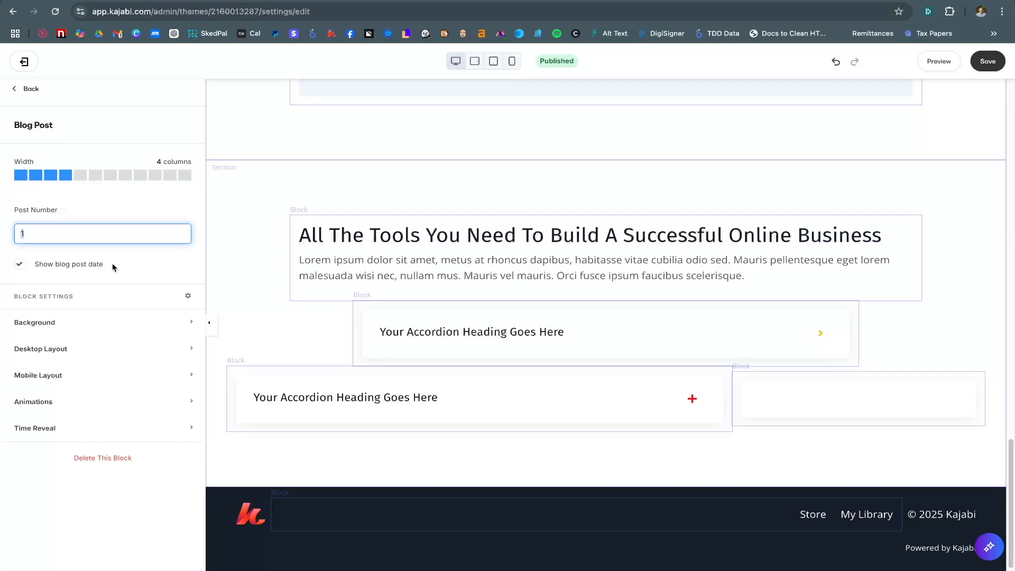
mouse_move(61, 210)
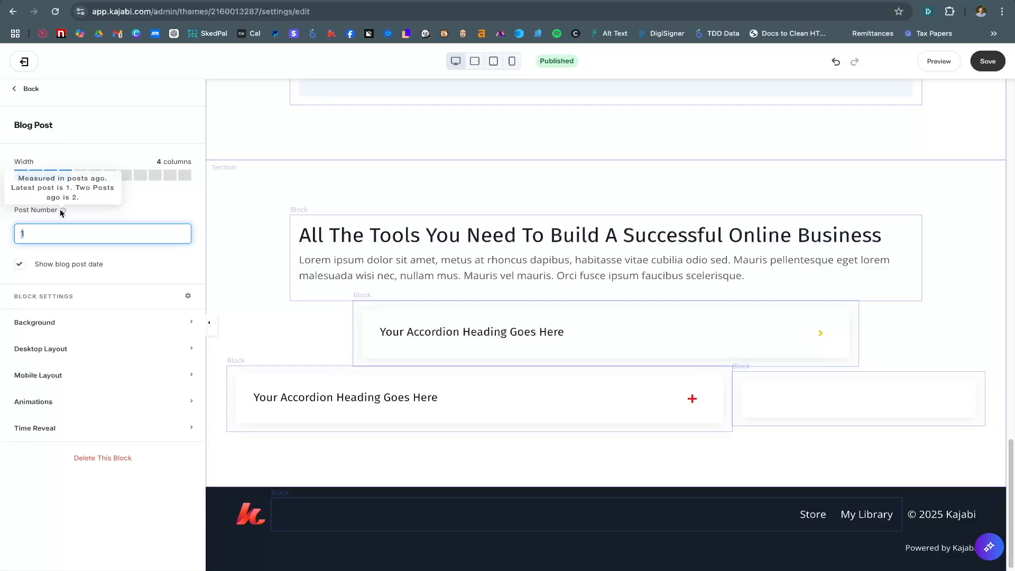
click(142, 211)
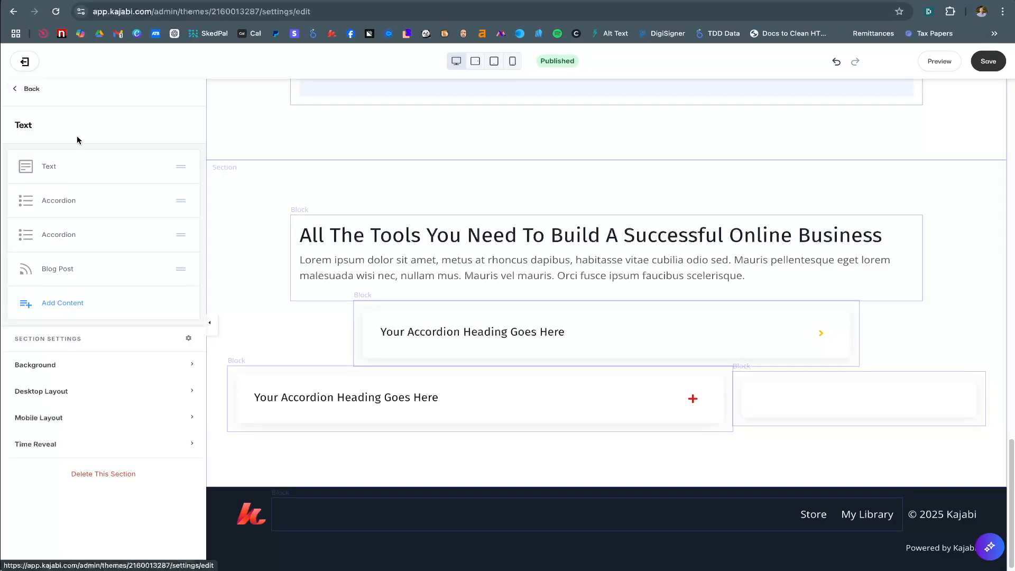
Add a Call to Action block to the Text section and look through its button and modal settings
click(66, 303)
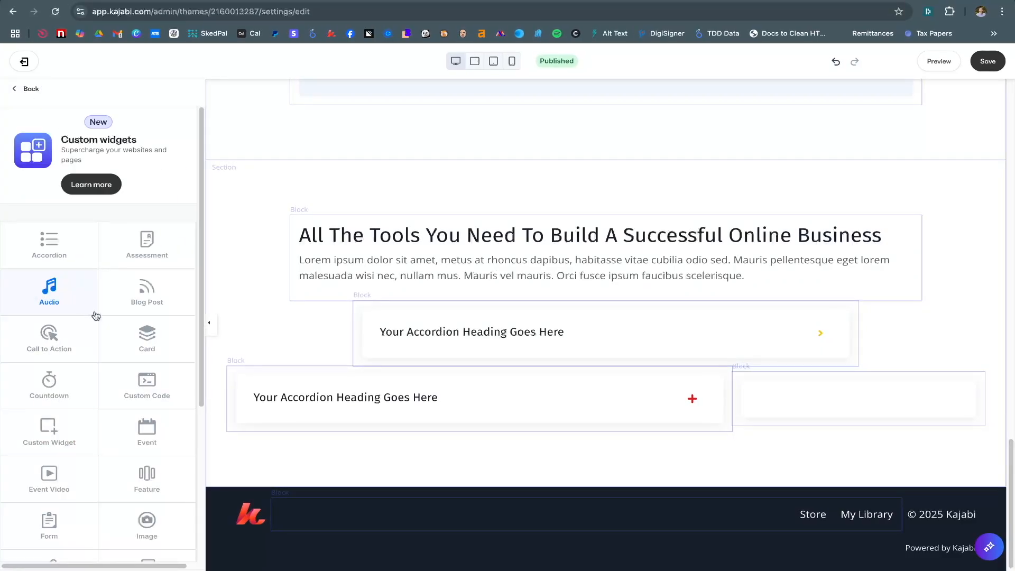
click(58, 341)
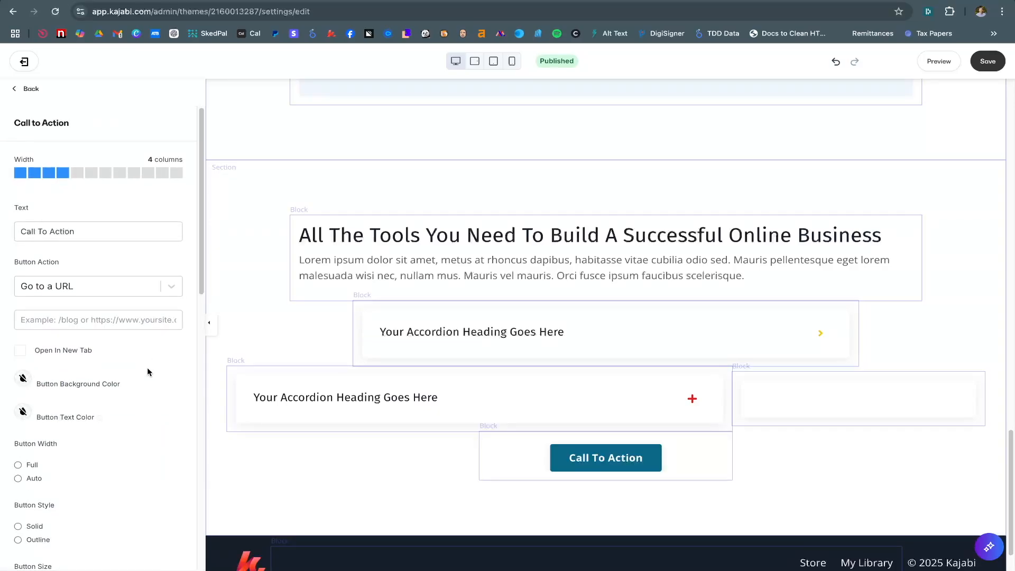
scroll(147, 371, down, 10)
scroll(149, 372, up, 10)
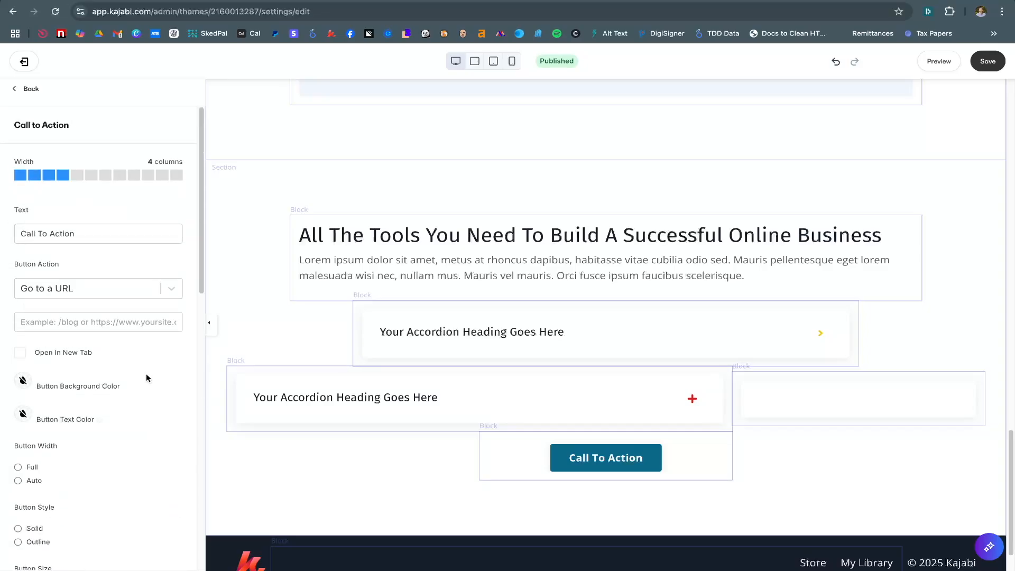
scroll(146, 374, down, 6)
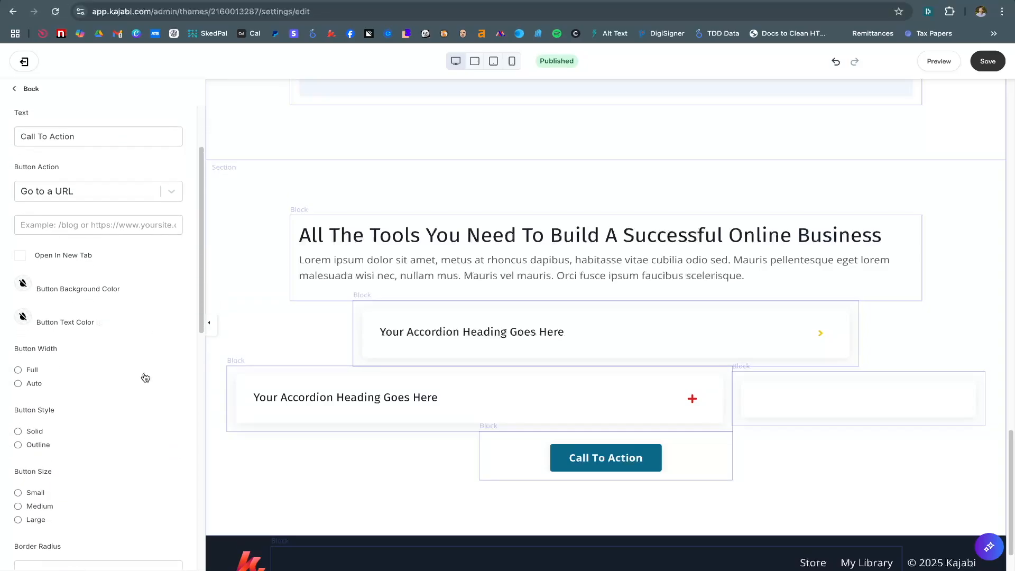
scroll(145, 377, down, 5)
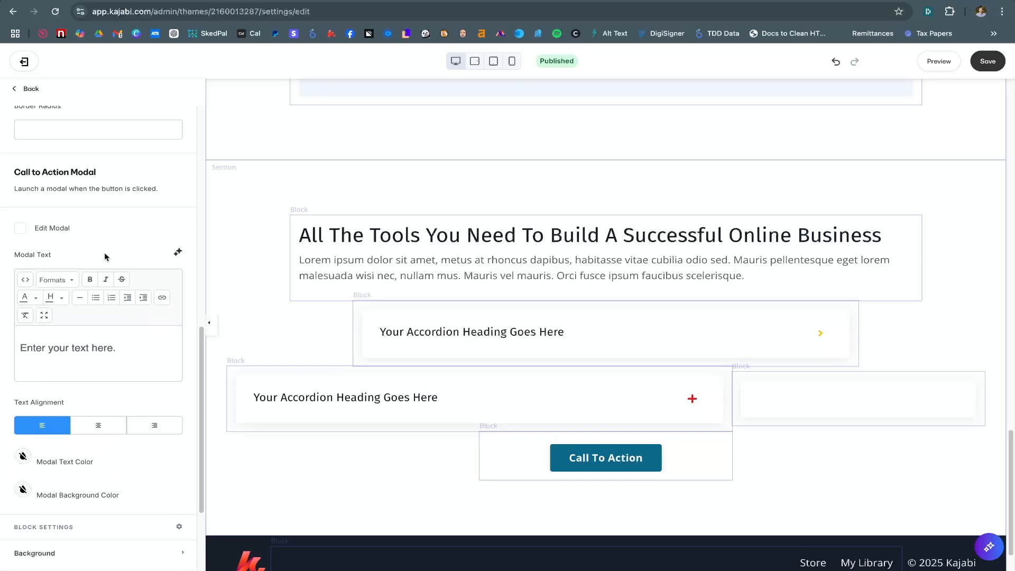
drag(96, 174, 63, 197)
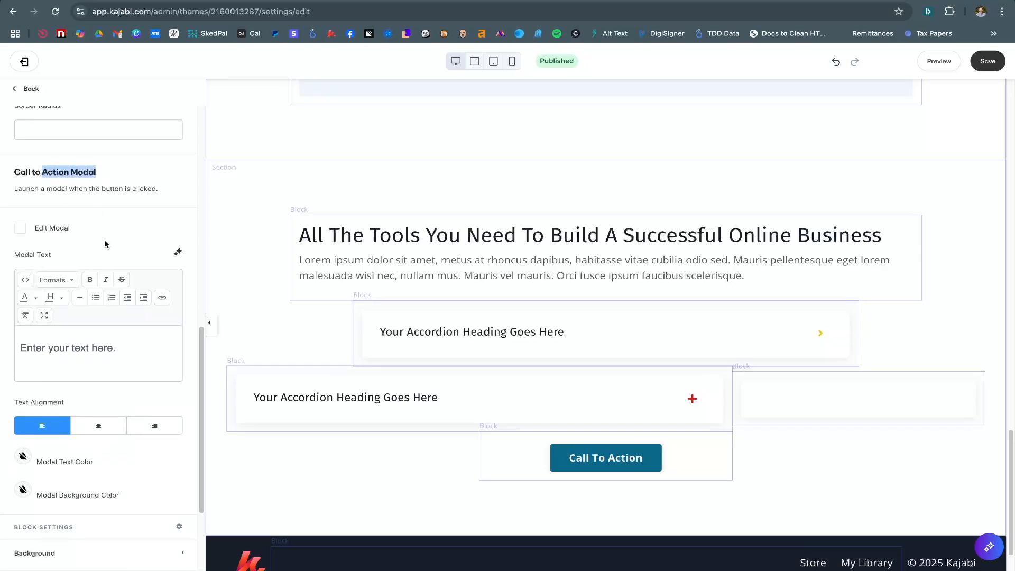
Review the Call to Action block's available button actions and briefly preview its modal with Edit Modal
scroll(104, 240, up, 10)
click(122, 252)
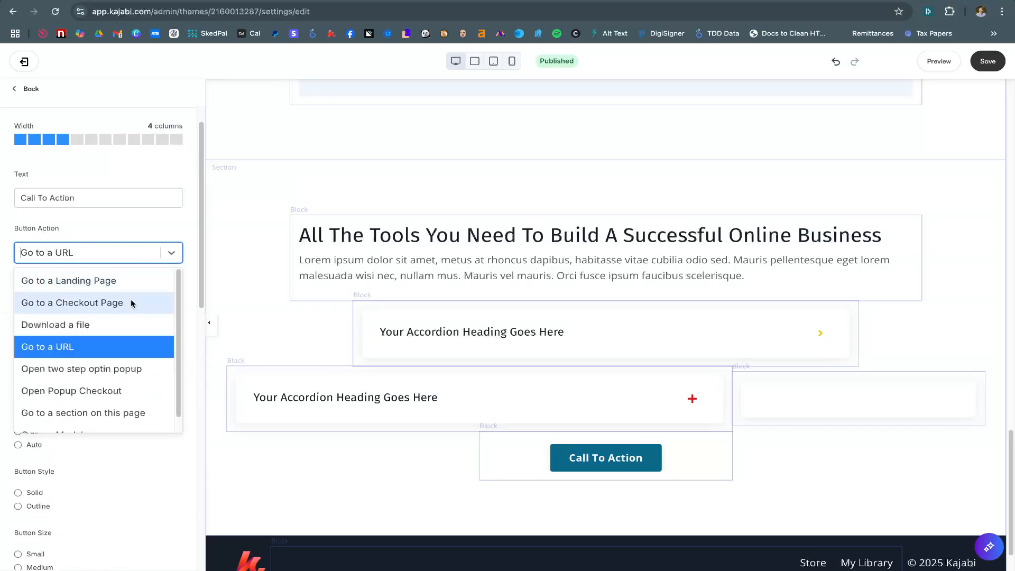
scroll(144, 374, down, 1)
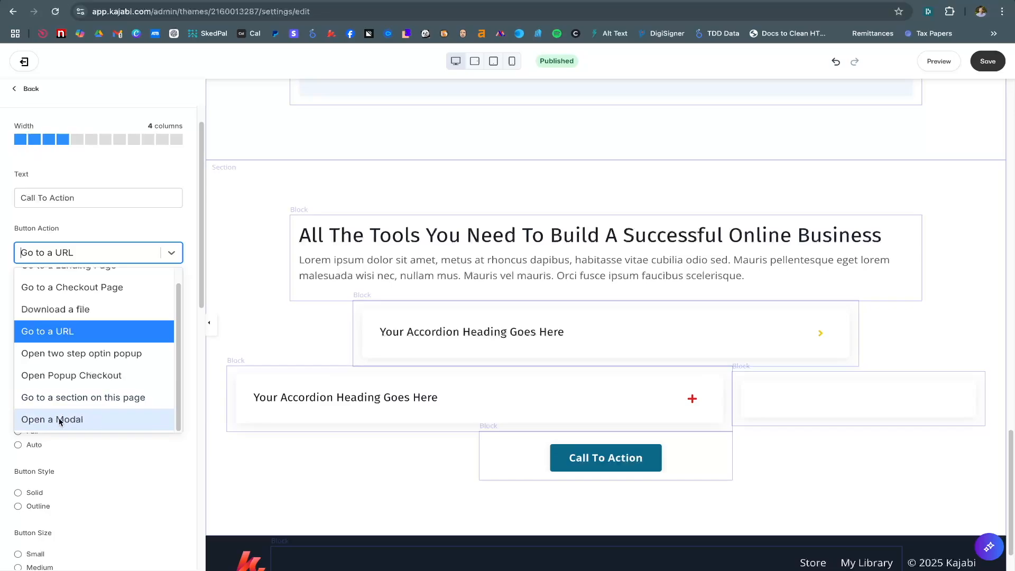
scroll(112, 469, down, 6)
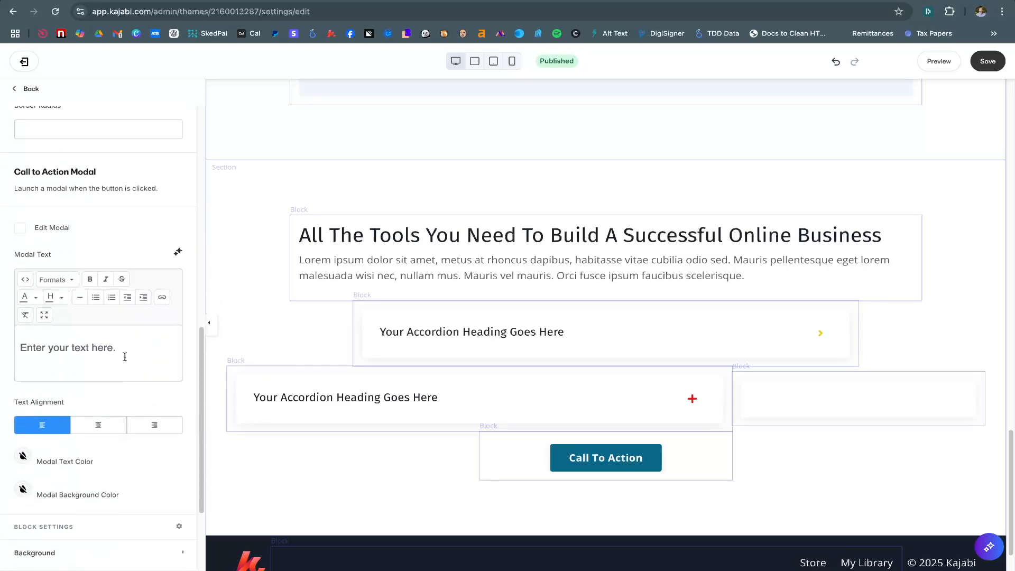
drag(125, 356, 46, 345)
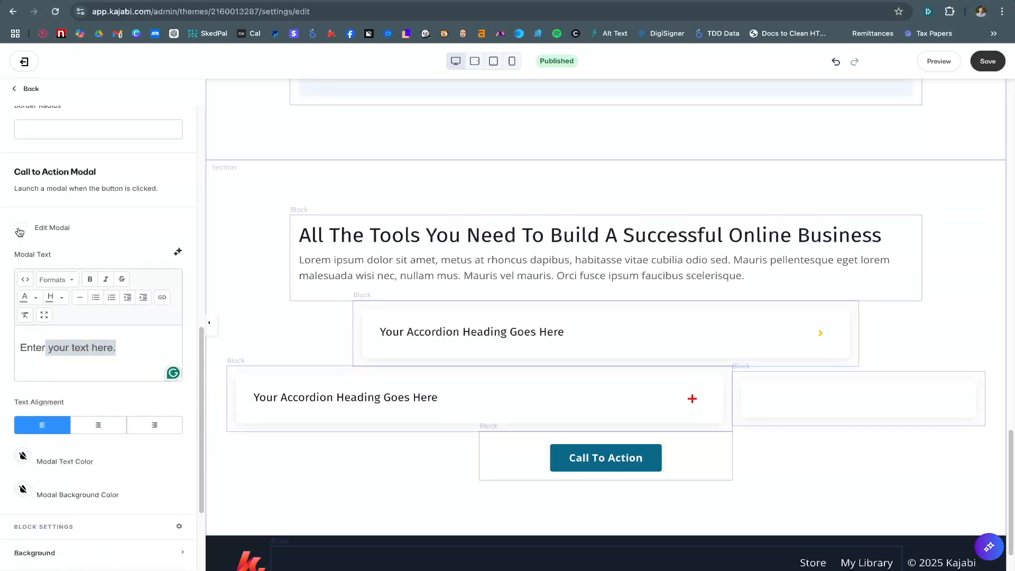
click(19, 228)
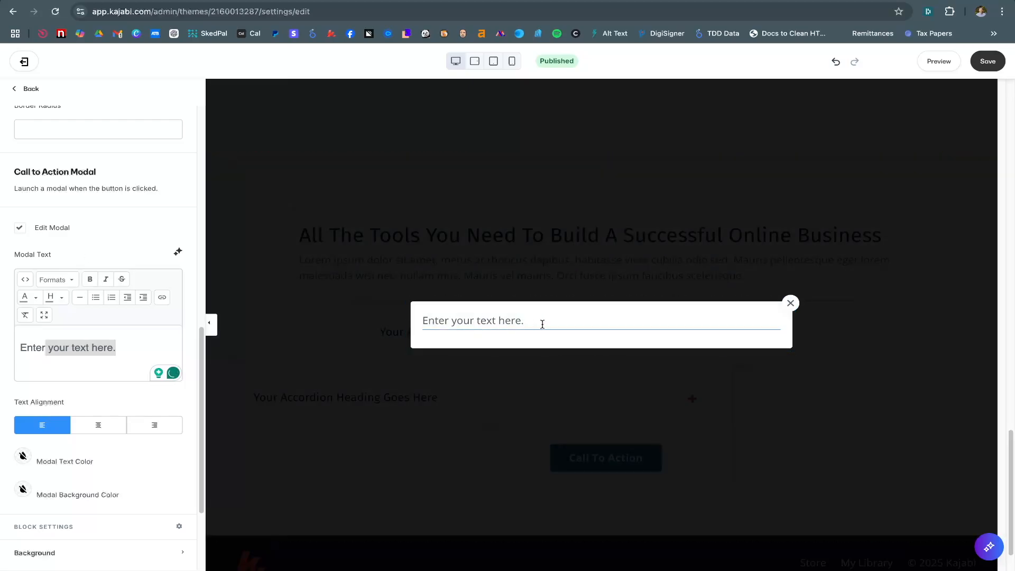
click(20, 229)
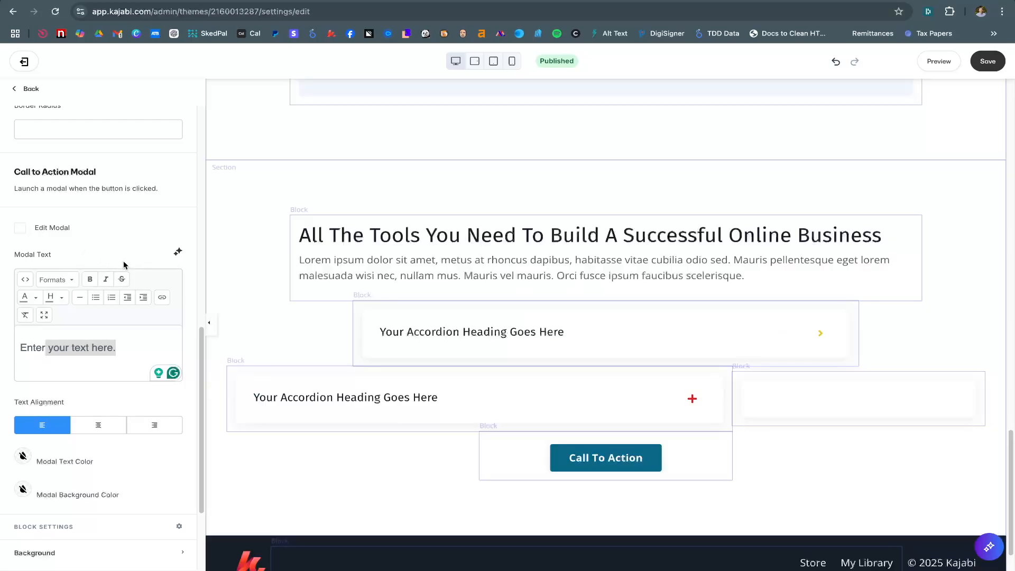
scroll(79, 329, up, 10)
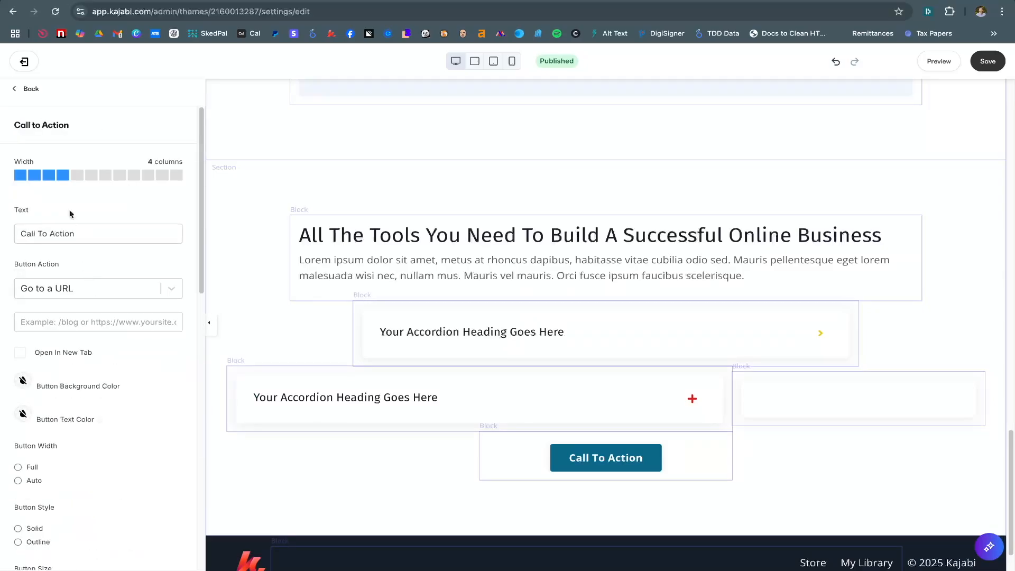
Return to the section's content overview, browse the available content blocks and add a Card block
click(31, 90)
click(61, 337)
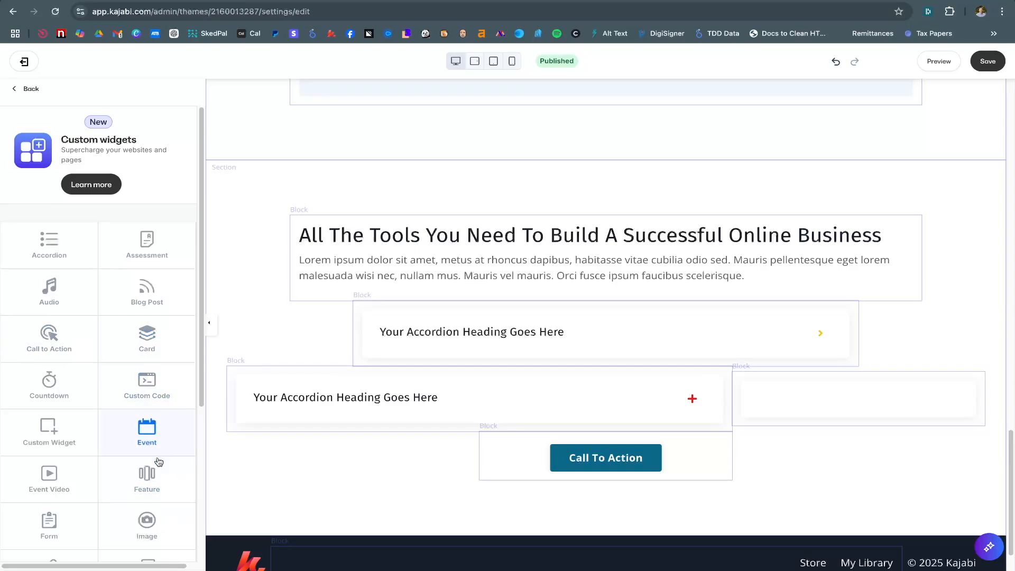
scroll(158, 472, down, 1)
scroll(161, 374, down, 3)
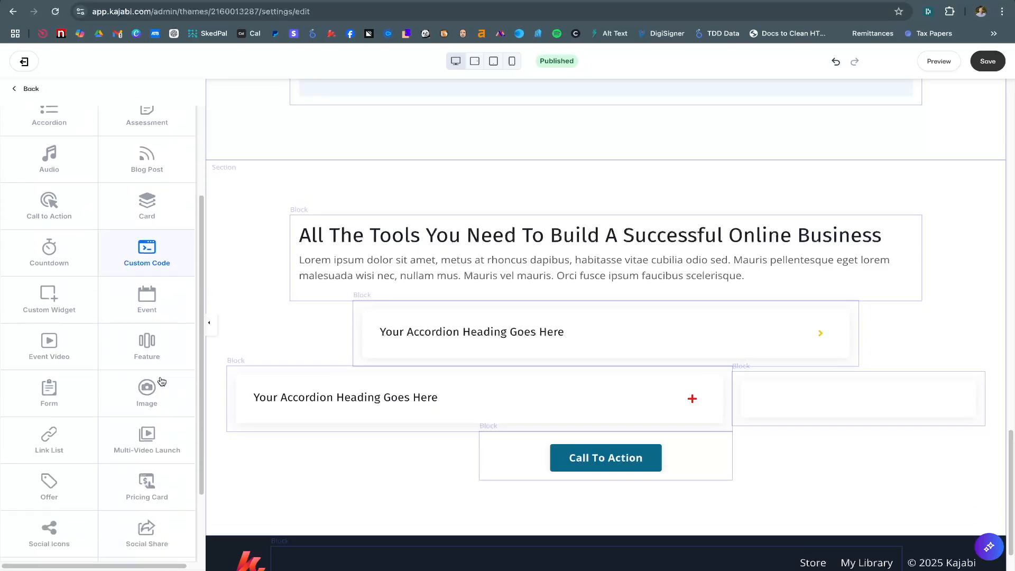
click(154, 211)
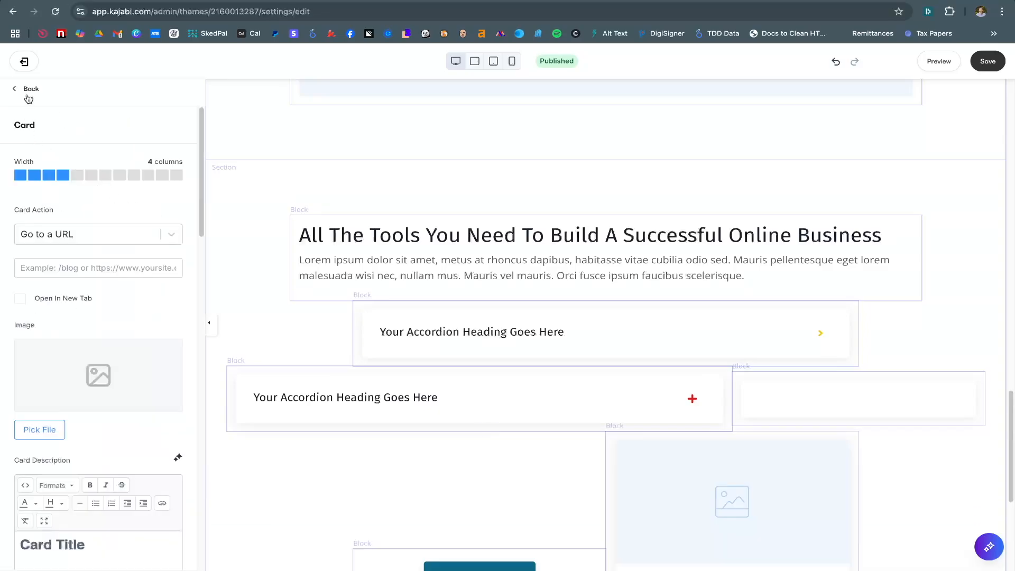
Leave the Card settings and add a Feature block to the same Text section
click(29, 89)
click(72, 371)
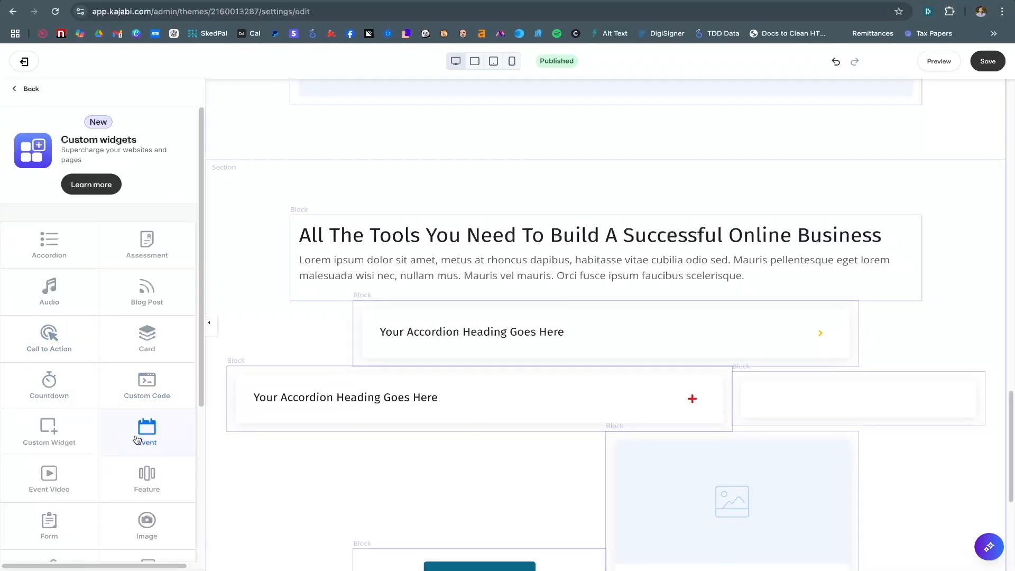
click(140, 475)
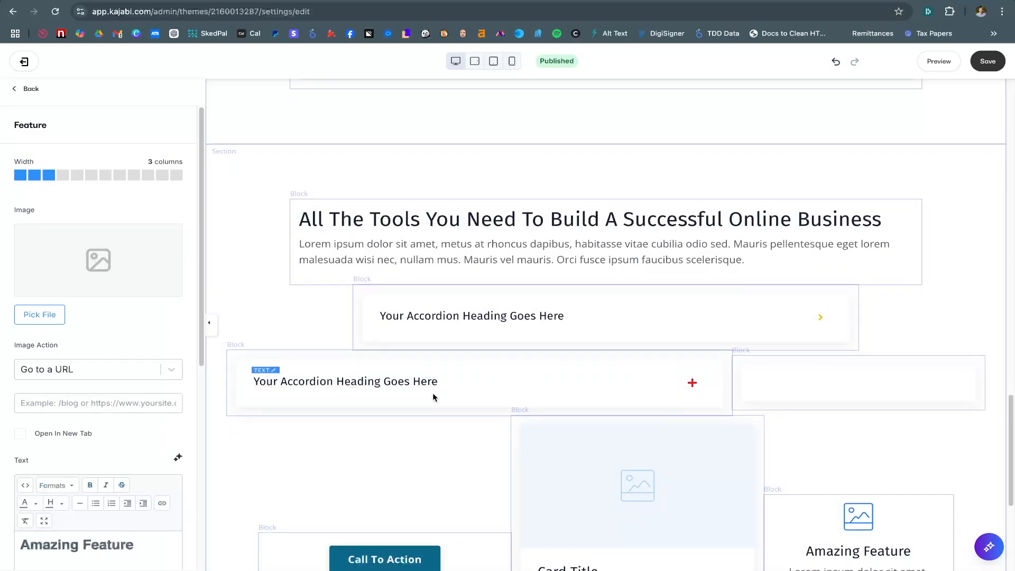
Place the standalone Call to Action block on its own row in its desktop layout and return to the content overview
scroll(435, 394, down, 5)
click(479, 317)
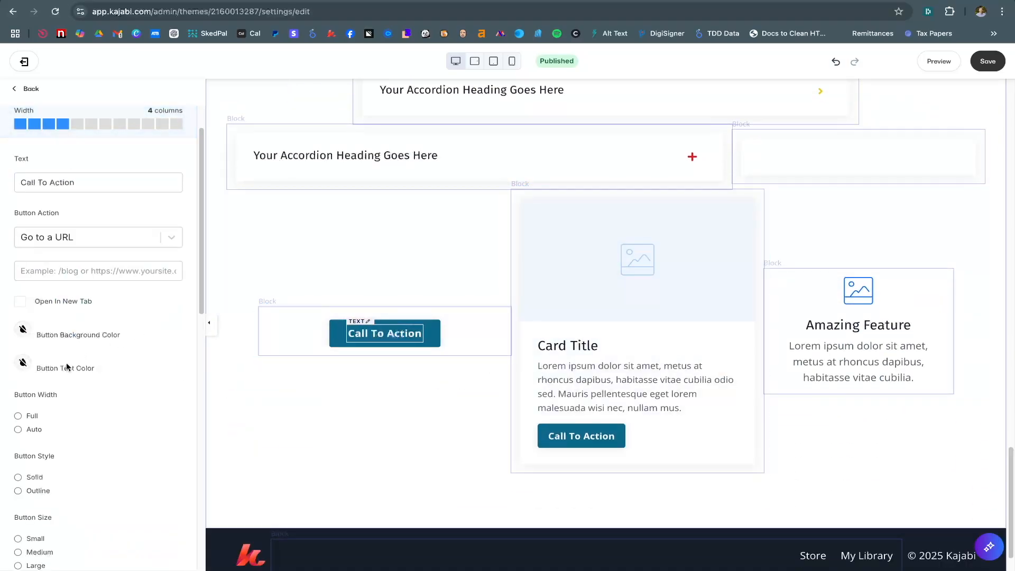
scroll(91, 424, down, 10)
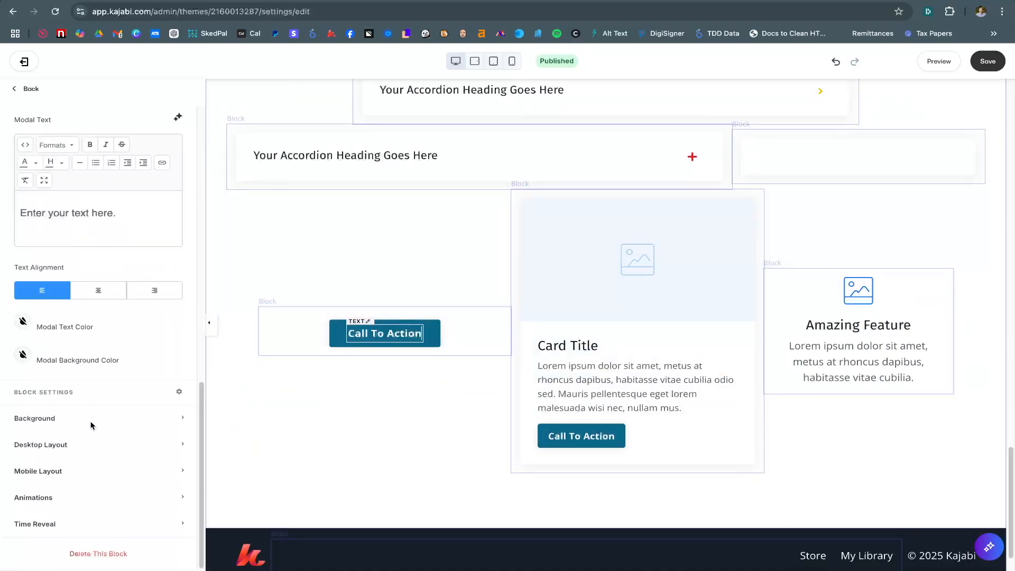
click(110, 447)
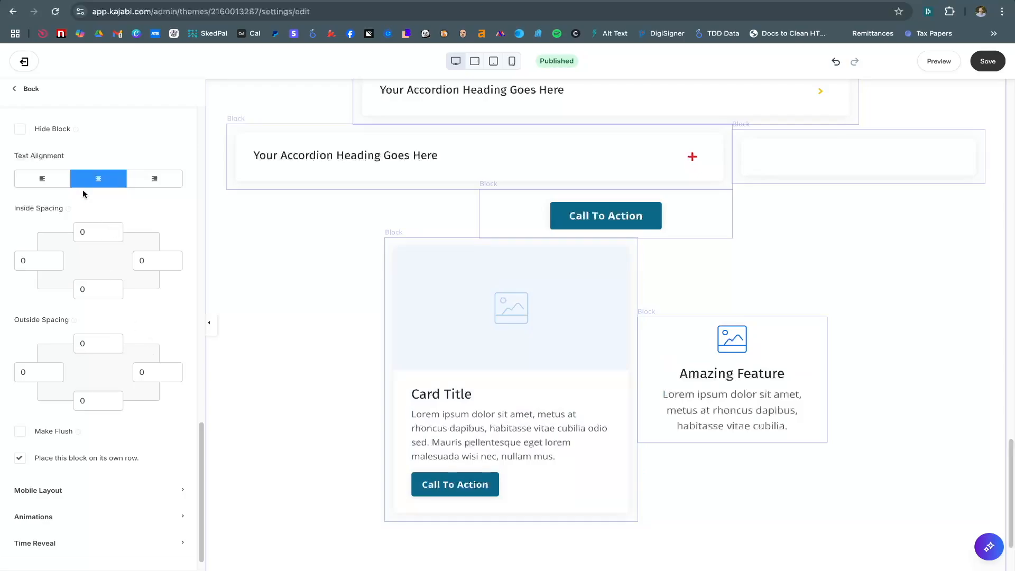
click(34, 91)
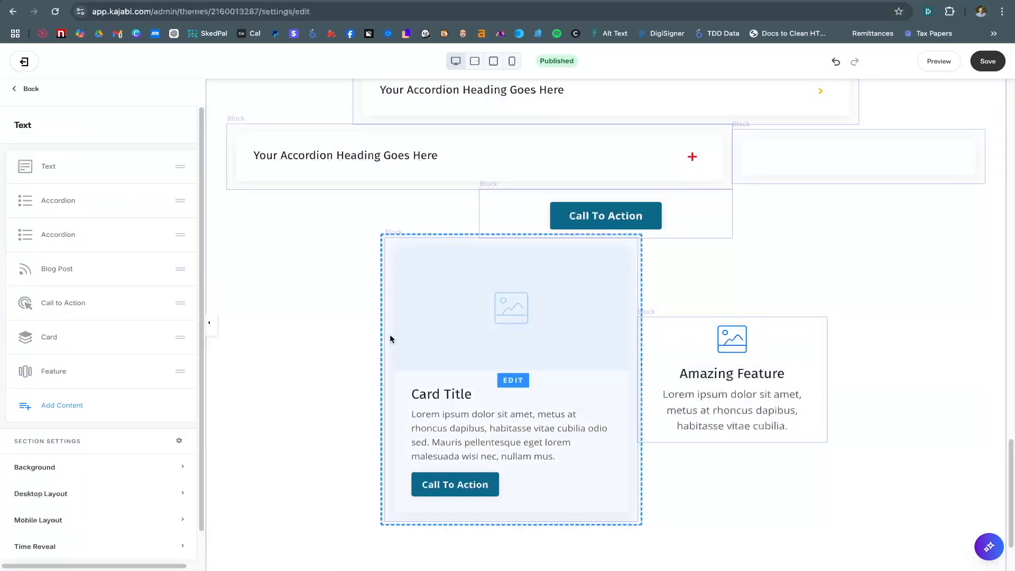
Open the Amazing Feature block for editing and examine its image, text and block settings
click(751, 344)
scroll(740, 318, down, 1)
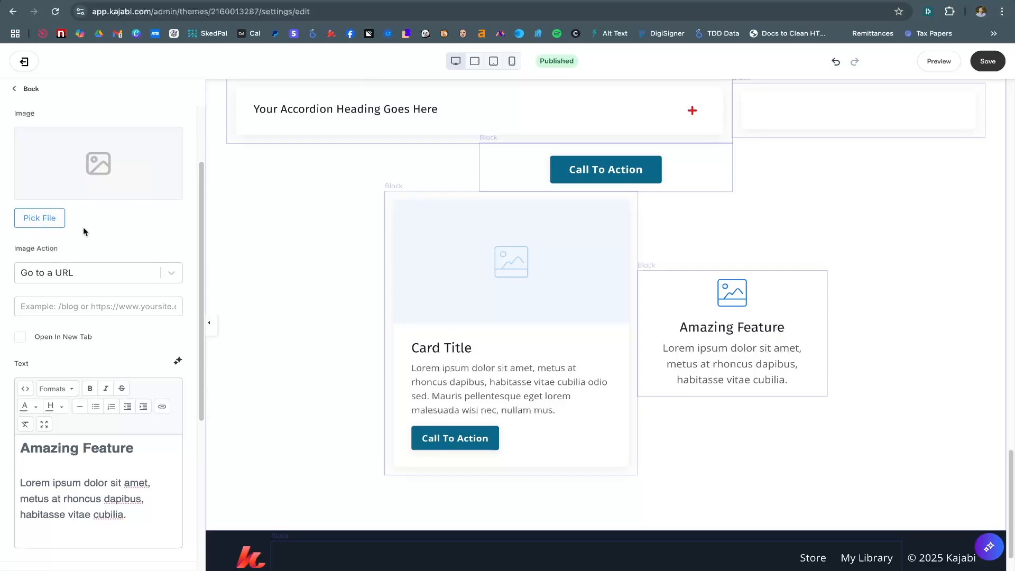
scroll(84, 227, up, 2)
scroll(84, 310, down, 4)
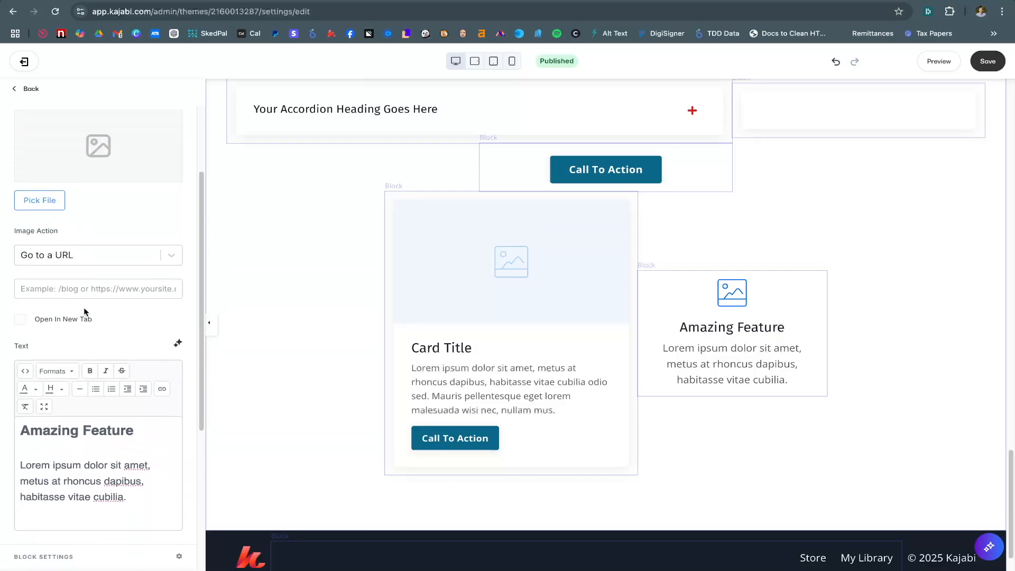
scroll(83, 312, down, 3)
scroll(71, 320, up, 4)
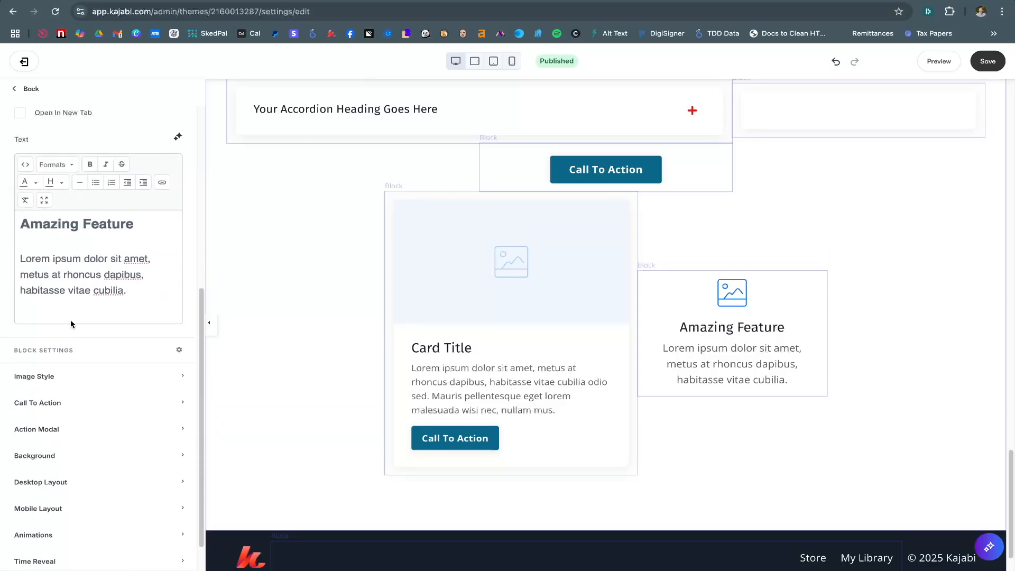
Set the image width of the Amazing Feature block to 250 in its Image Style settings
scroll(71, 320, down, 3)
scroll(70, 324, down, 2)
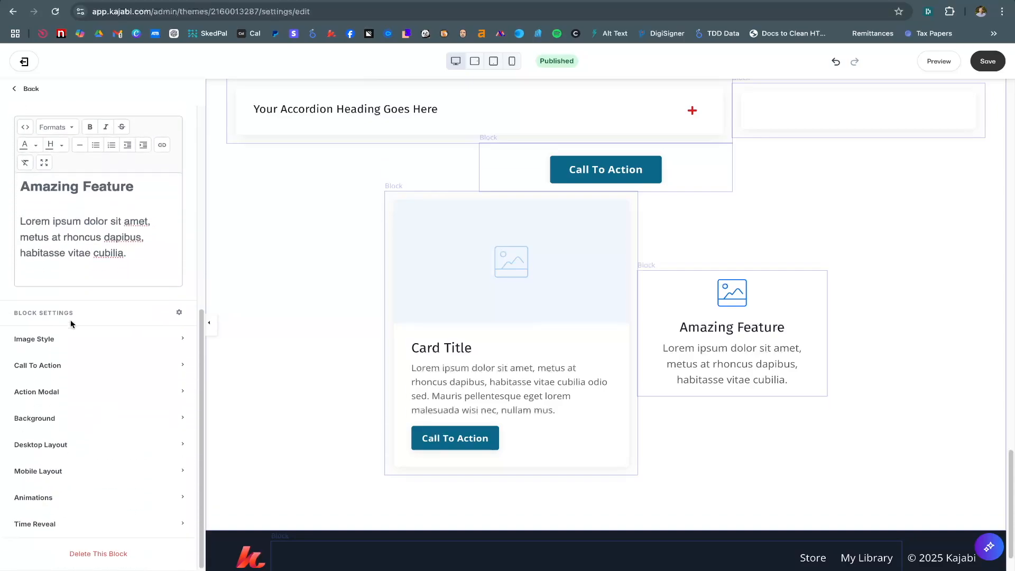
click(62, 334)
scroll(62, 333, down, 2)
scroll(62, 334, down, 2)
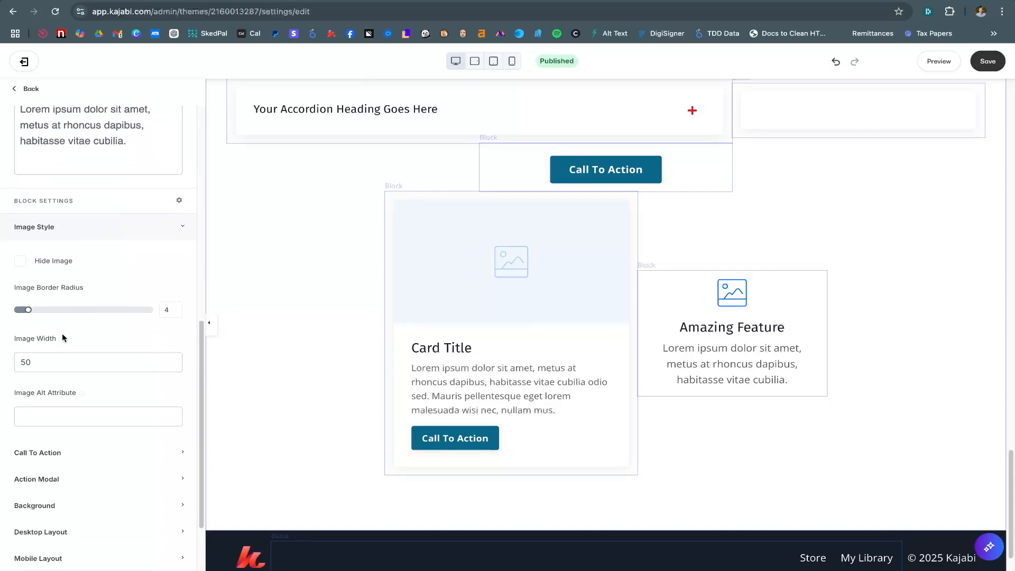
drag(39, 328, 0, 323)
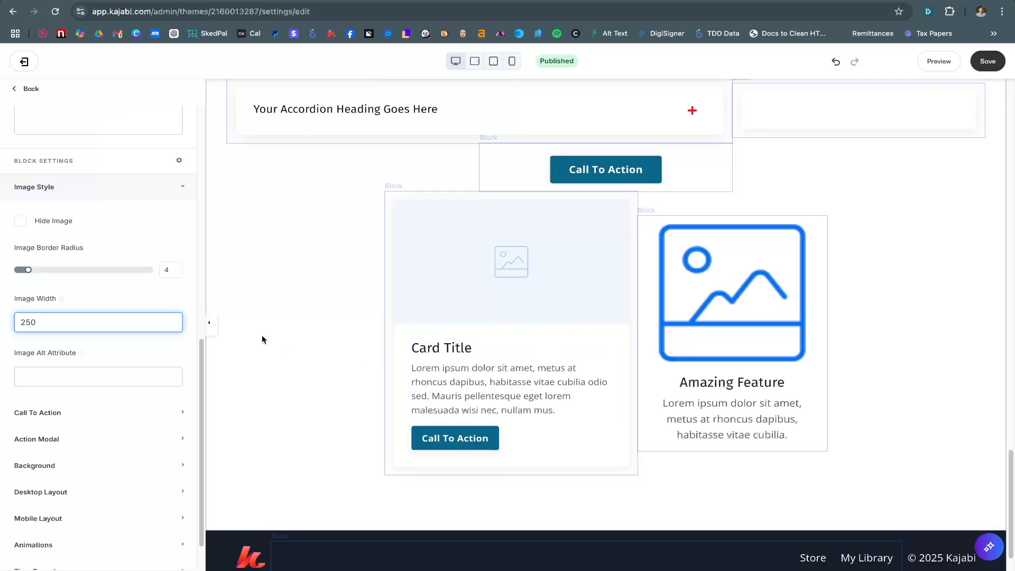
Include a call to action button in the Amazing Feature block
click(658, 394)
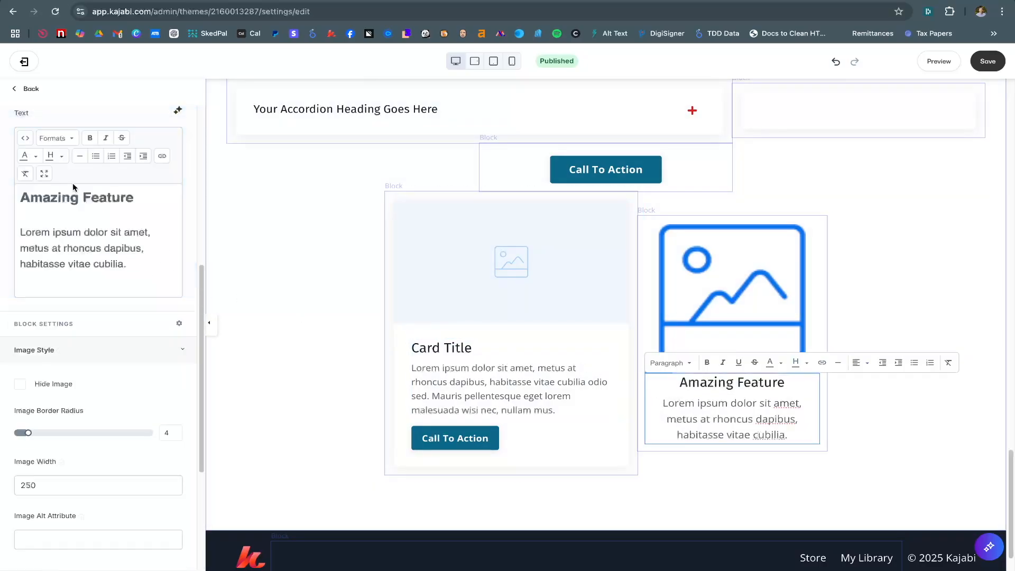
scroll(57, 400, up, 6)
scroll(57, 401, down, 7)
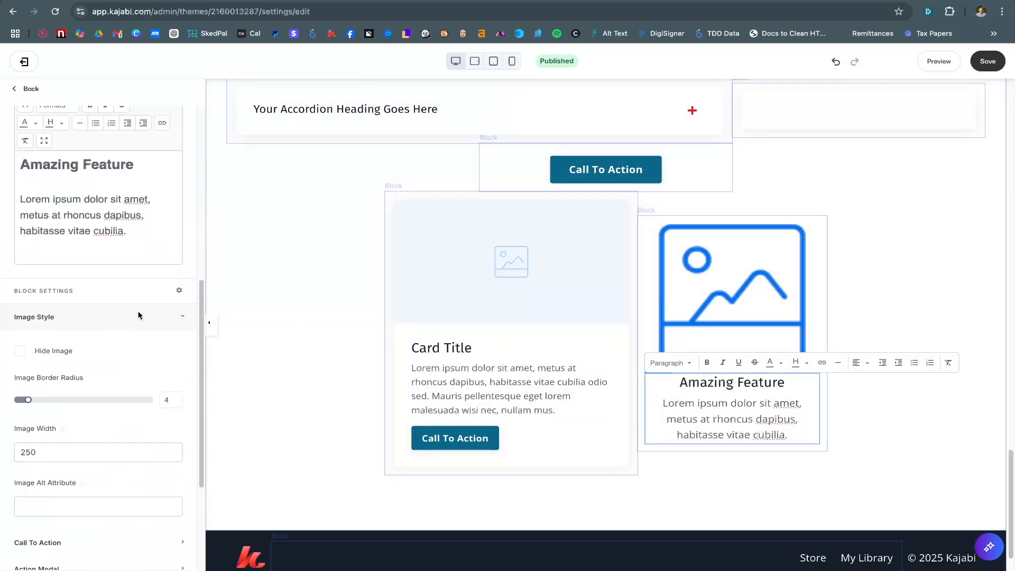
click(139, 315)
click(70, 374)
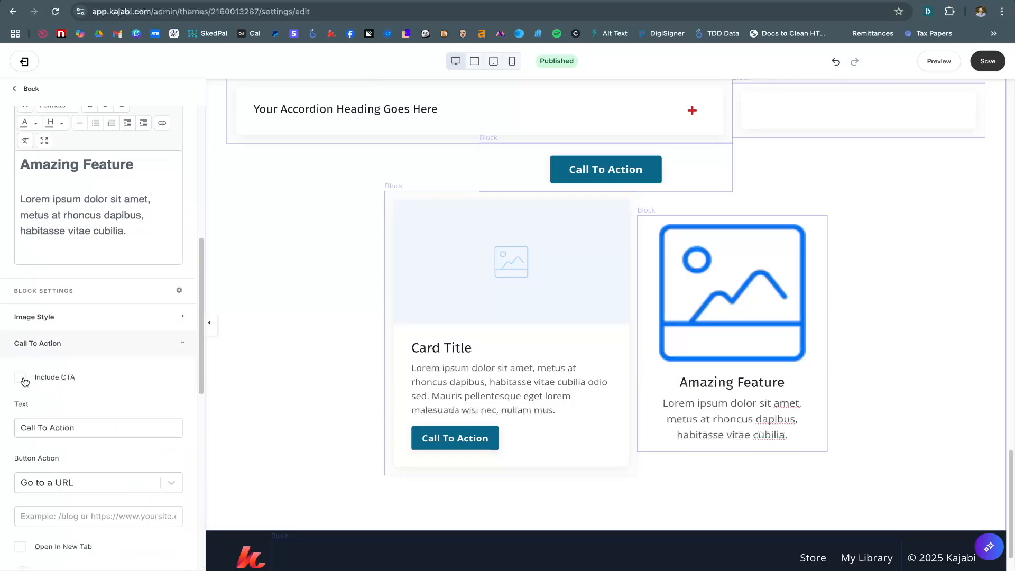
click(21, 378)
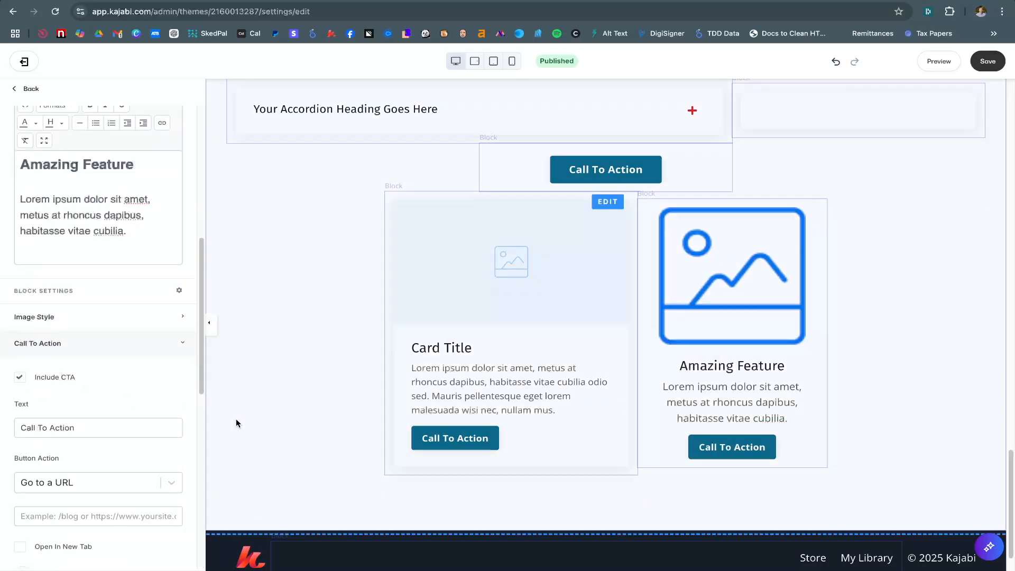
Examine the Card block's button and Call to Action Modal settings, and try switching Show CTA off and on again
click(413, 436)
scroll(95, 389, down, 6)
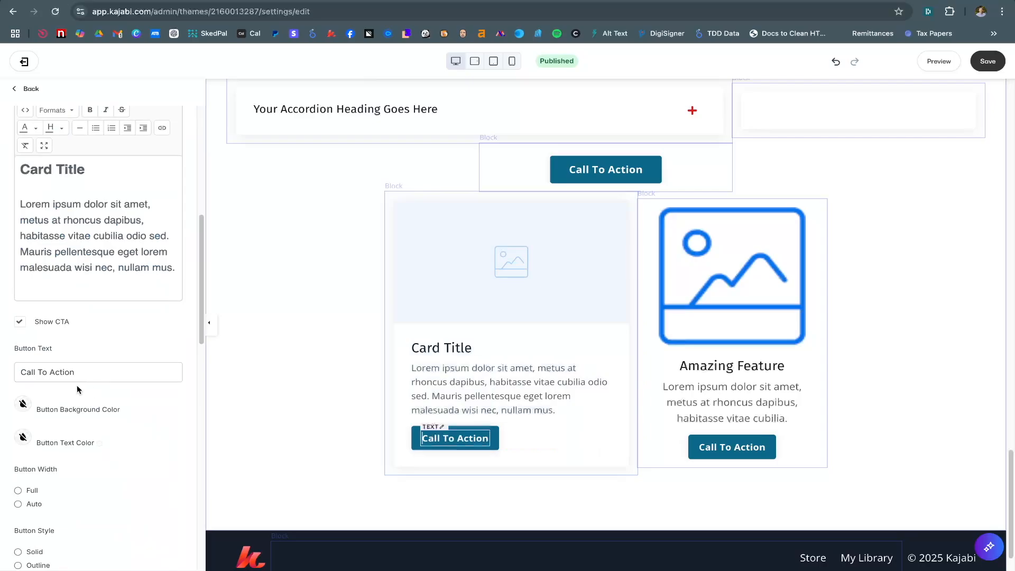
scroll(31, 402, down, 9)
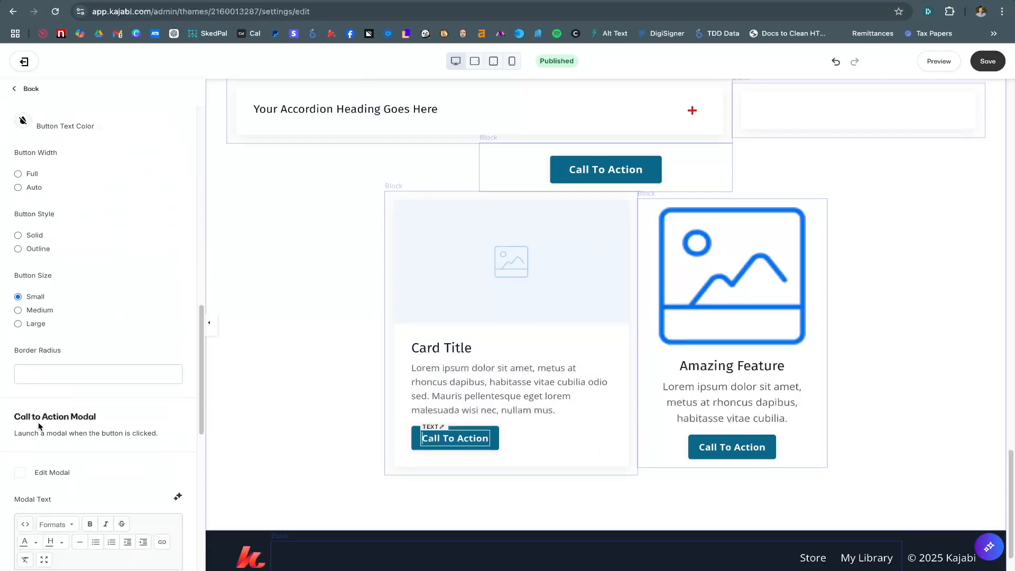
scroll(39, 422, down, 4)
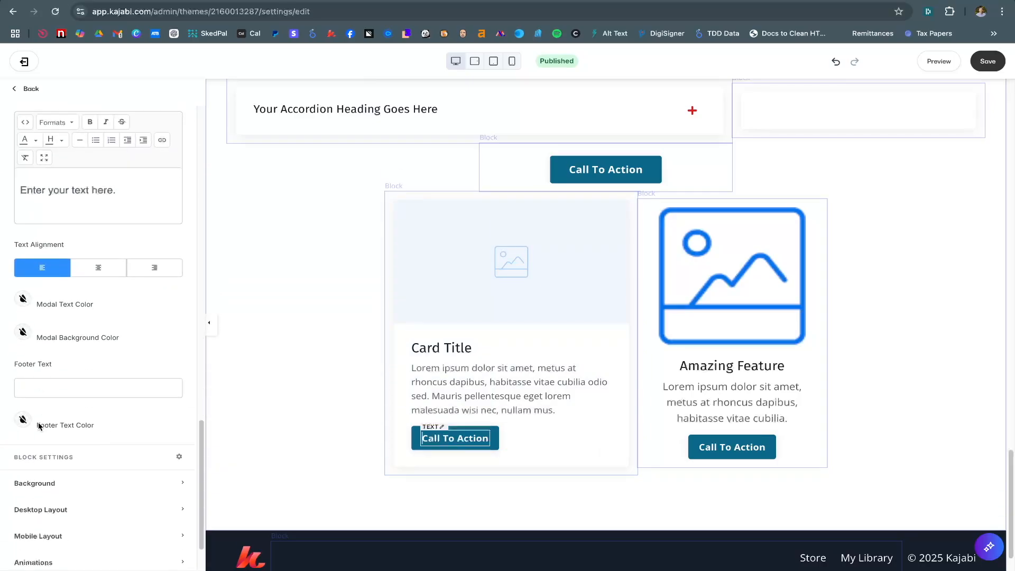
scroll(46, 401, up, 5)
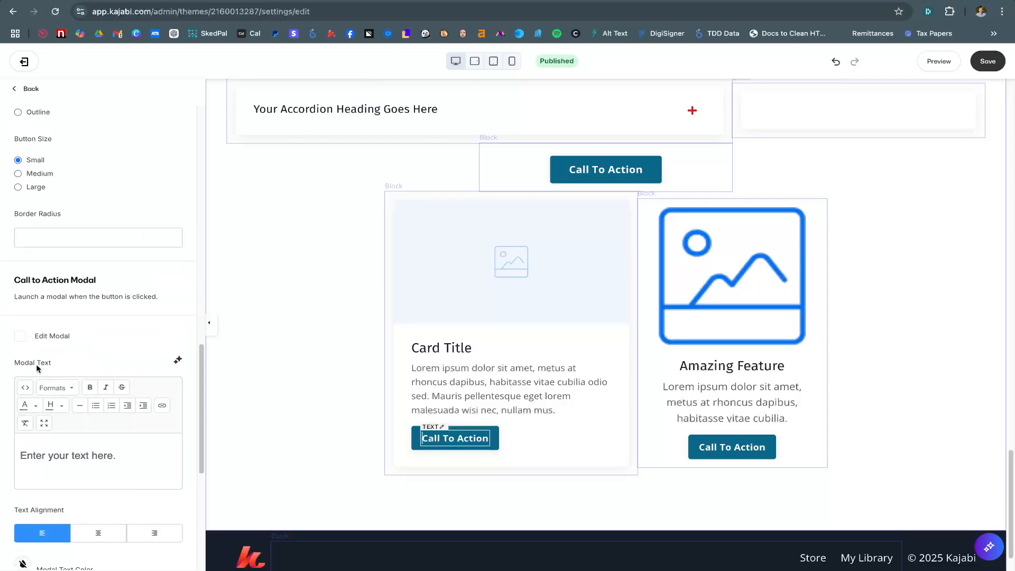
scroll(41, 338, up, 7)
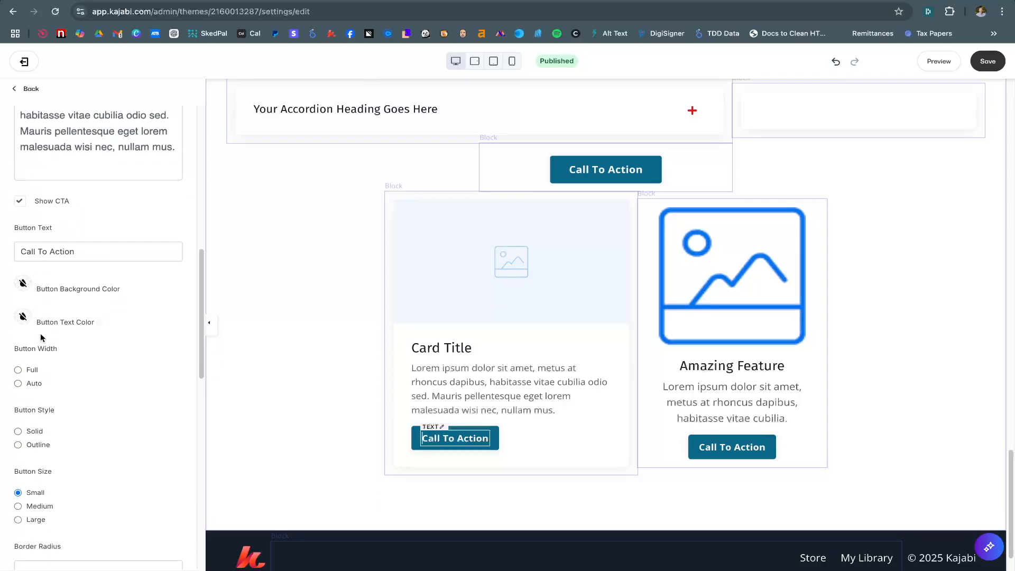
click(19, 217)
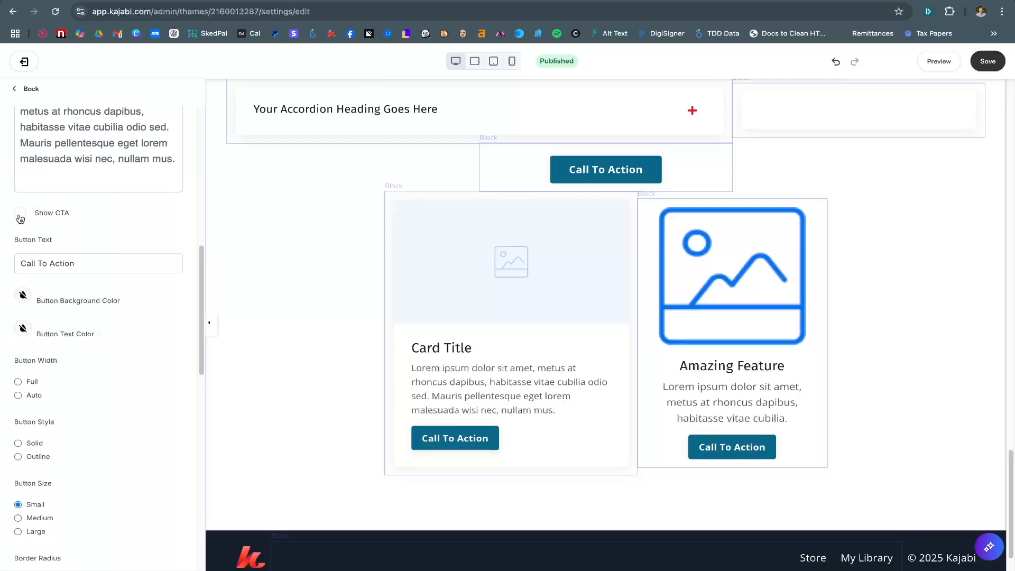
click(20, 218)
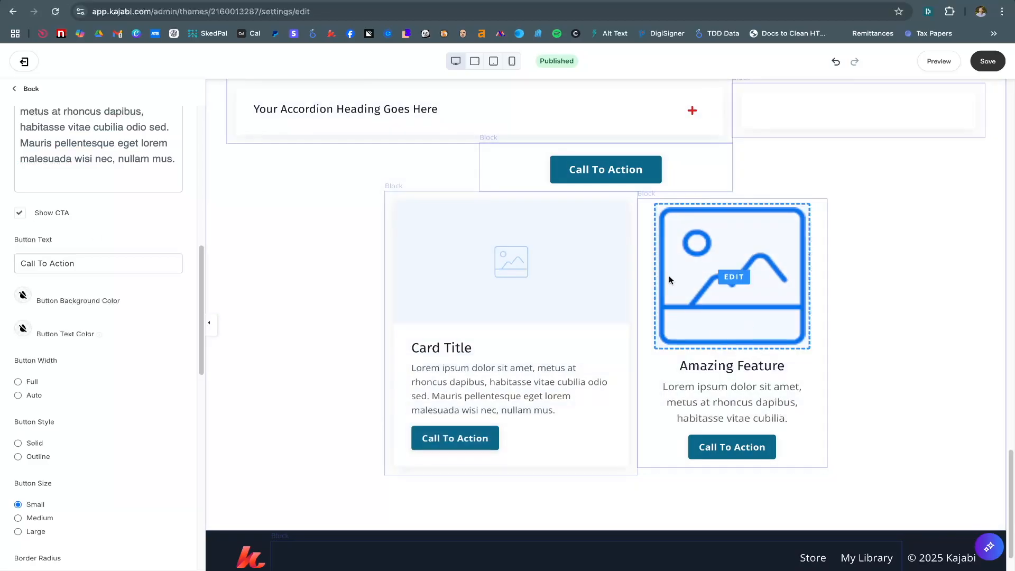
Leave the Card settings and add a Form block to the same Text section
scroll(356, 306, up, 13)
scroll(91, 209, up, 10)
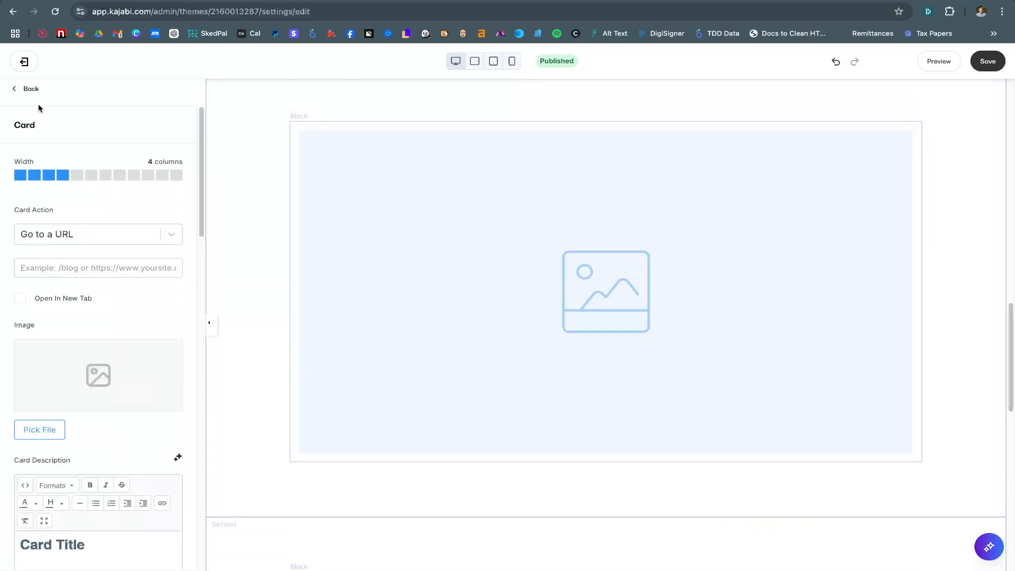
click(31, 89)
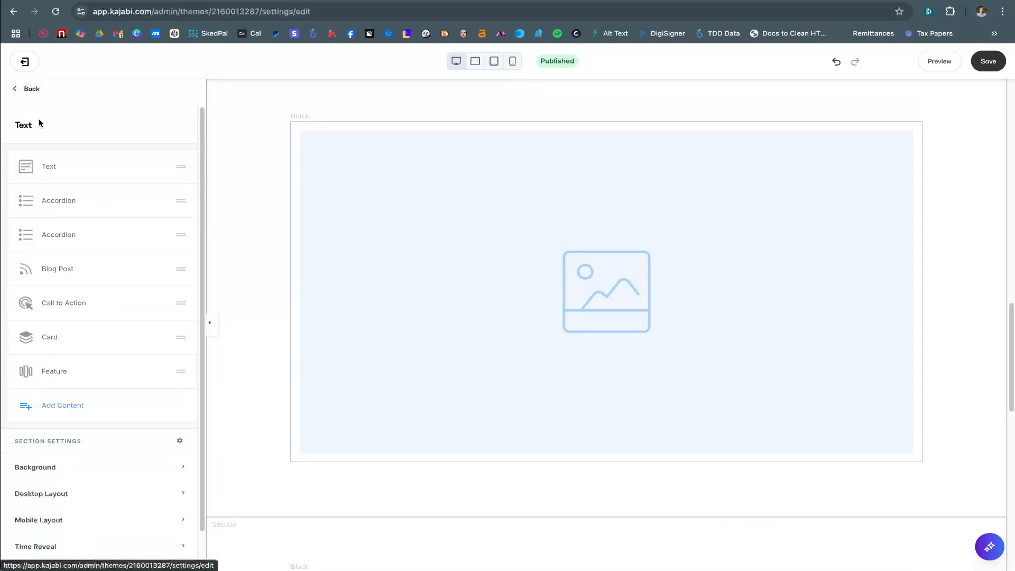
click(56, 405)
scroll(103, 397, down, 1)
scroll(103, 396, down, 3)
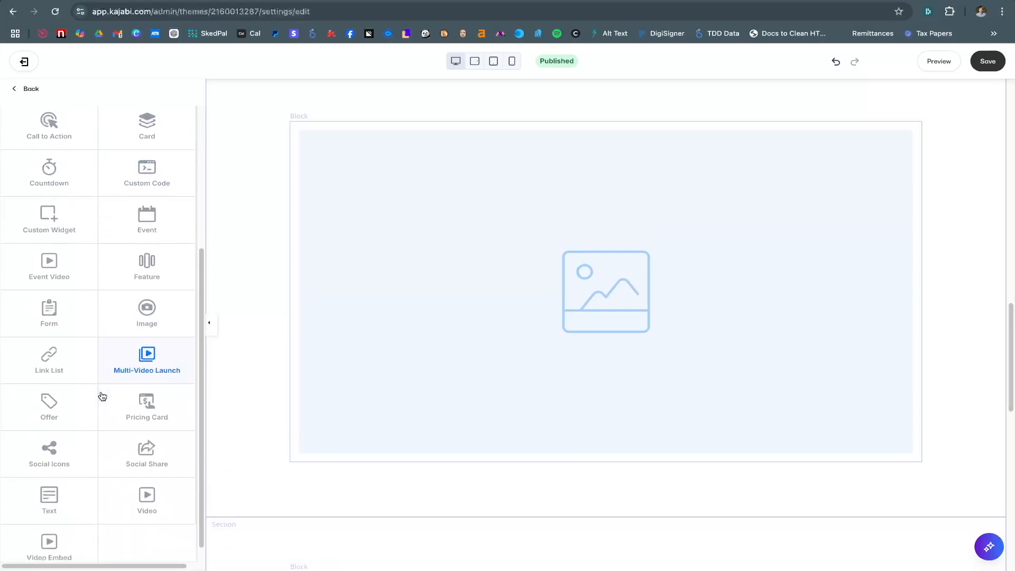
click(66, 310)
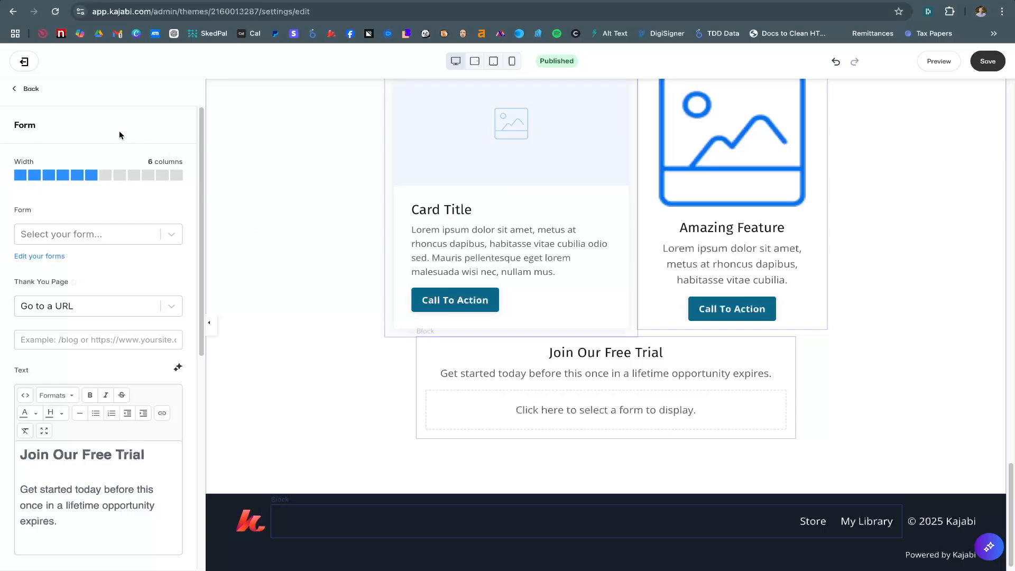
Add an Image block to the Text section and set its width to 6 columns
click(33, 93)
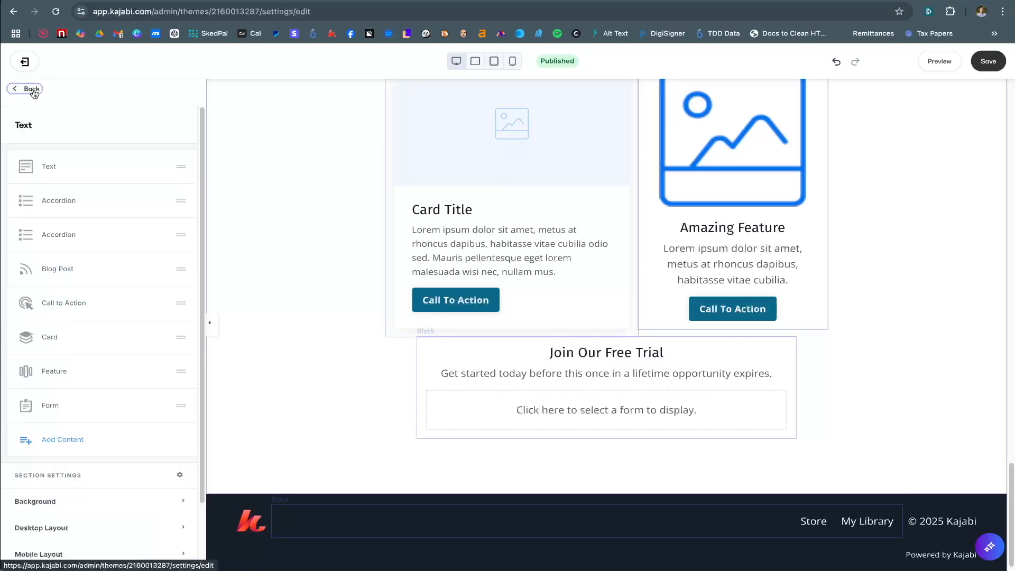
click(59, 440)
scroll(84, 419, down, 4)
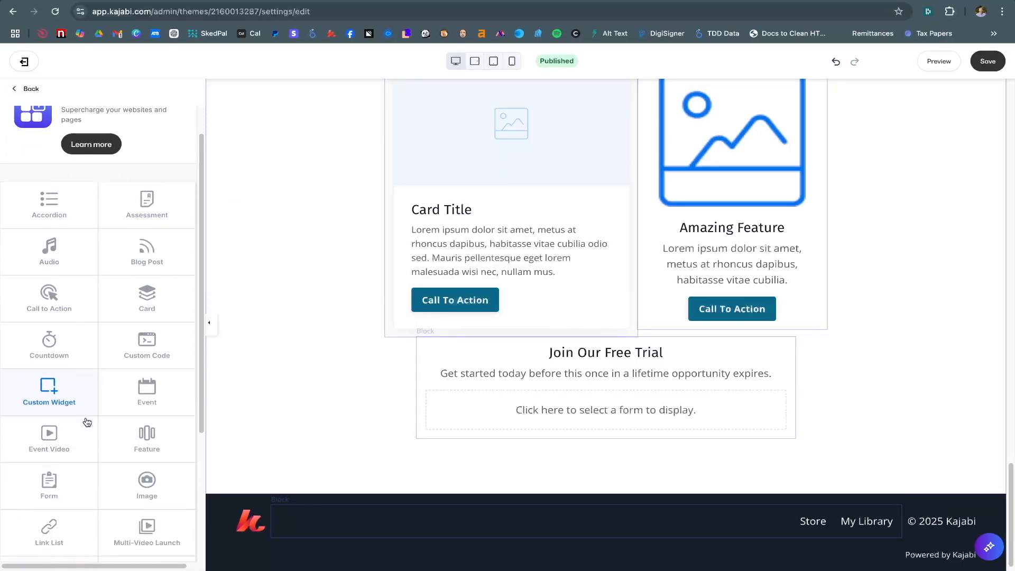
click(147, 313)
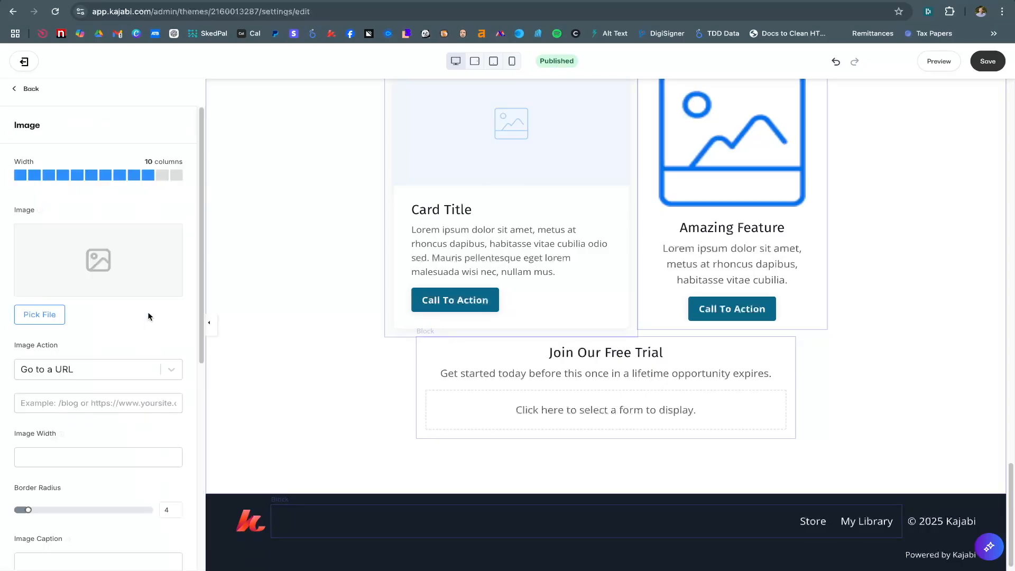
scroll(297, 326, down, 5)
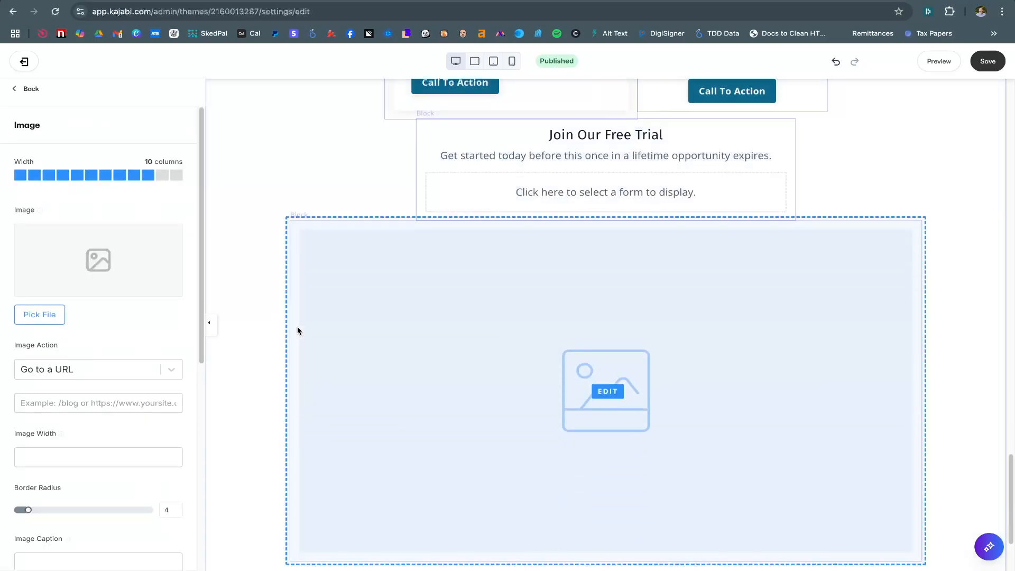
click(91, 175)
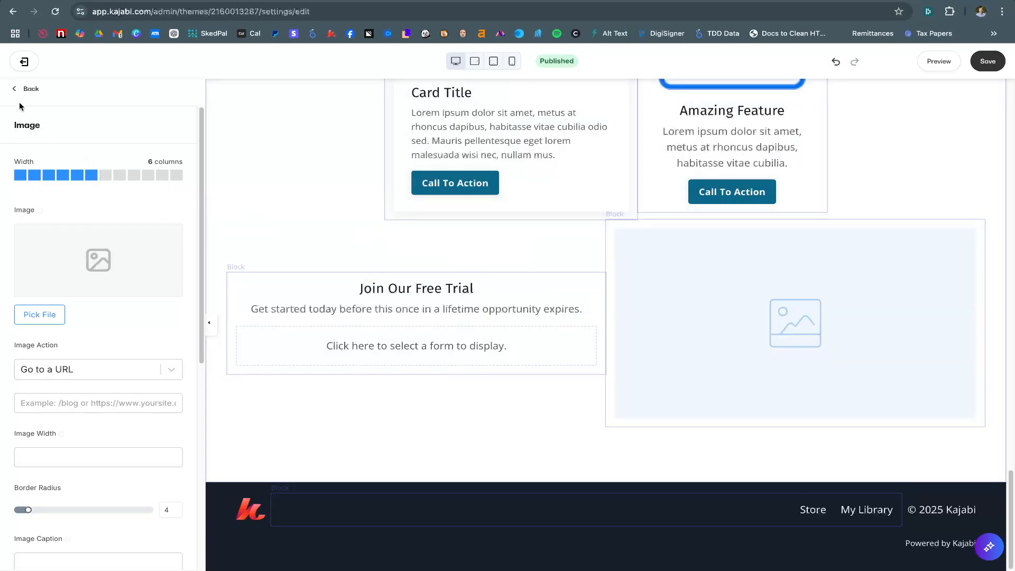
Try the Image block's Add to Section Gallery option, look over the page's other sections and clear the option again
scroll(87, 225, down, 1)
scroll(85, 224, down, 10)
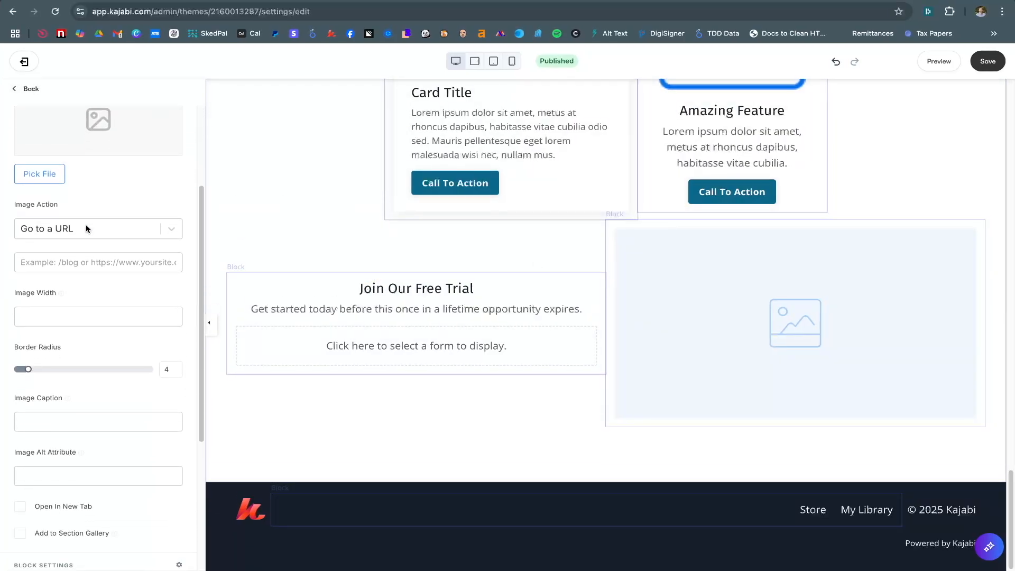
scroll(86, 228, down, 1)
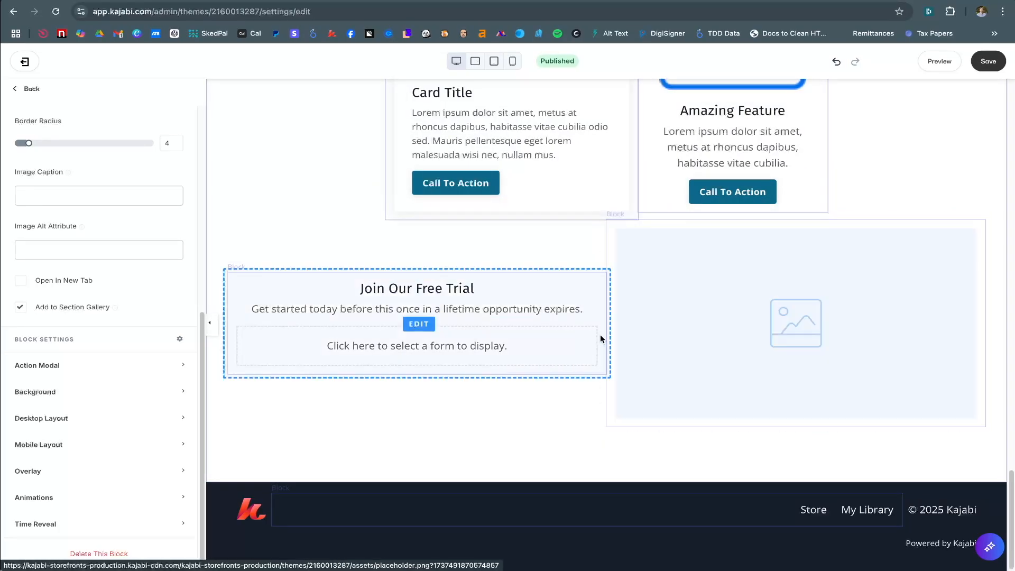
scroll(553, 299, up, 10)
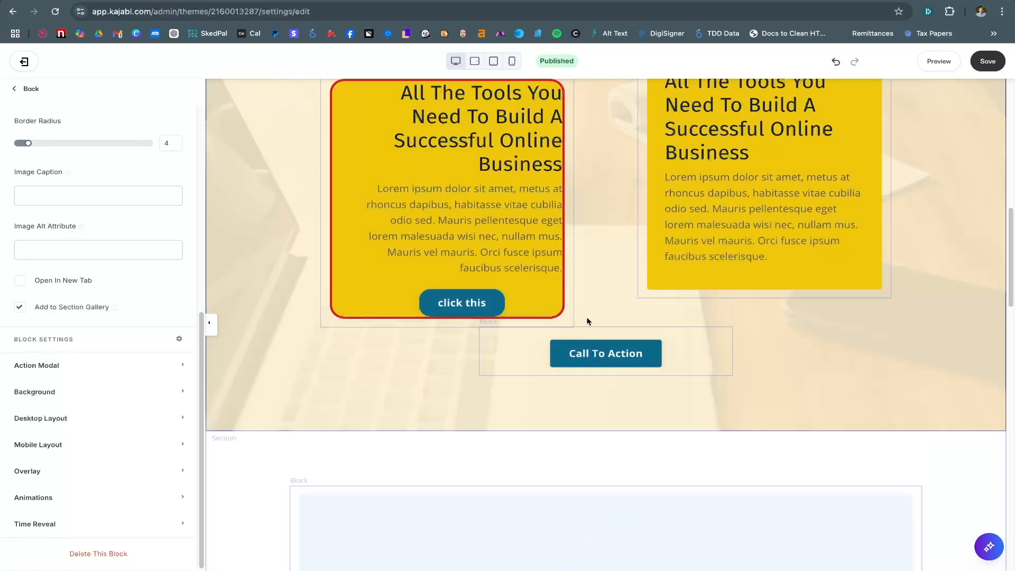
scroll(587, 319, down, 10)
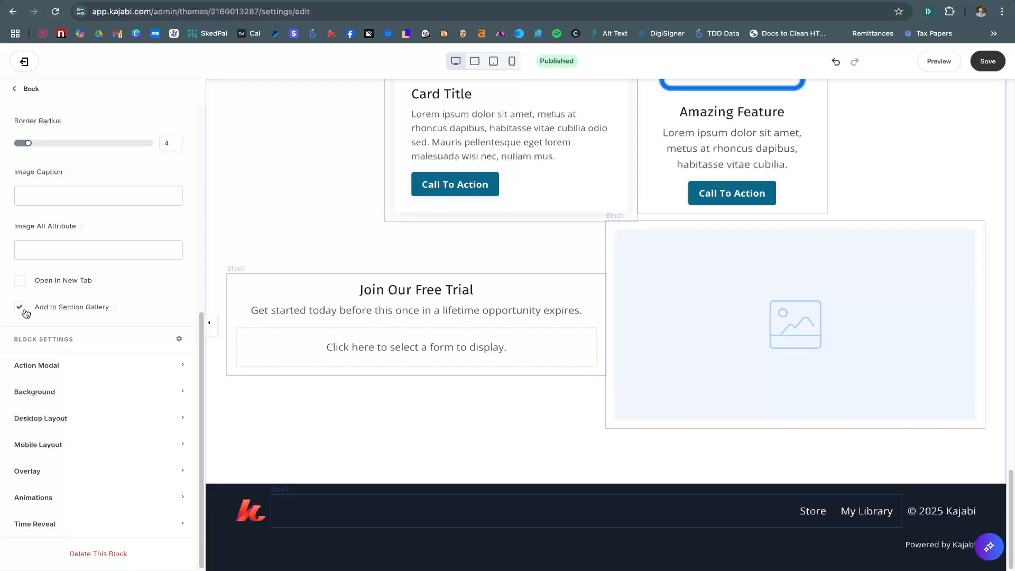
Examine the available Image Action choices for the Image block and close the list without changing the action
scroll(103, 290, up, 6)
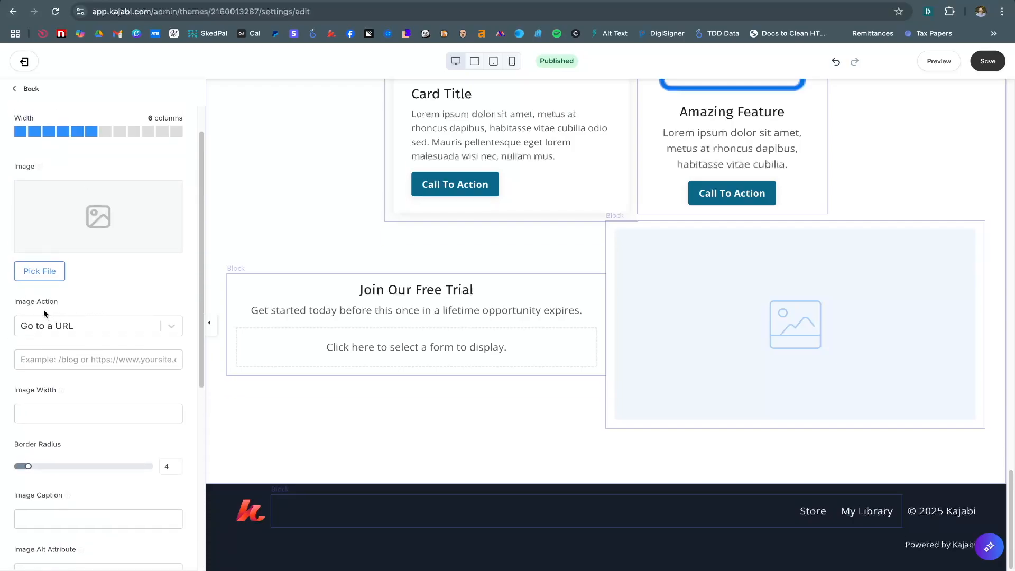
click(172, 327)
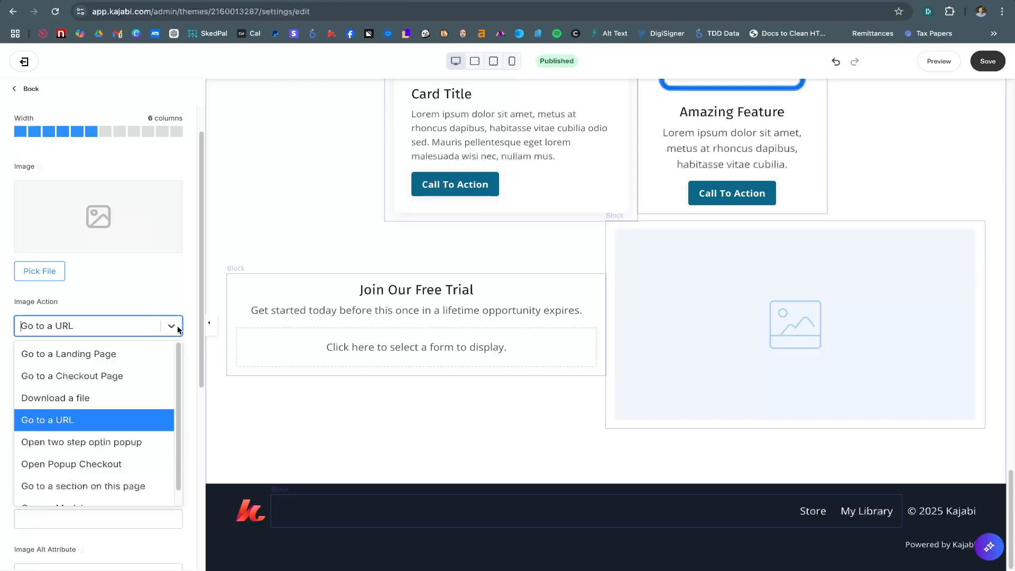
scroll(132, 369, down, 1)
scroll(132, 370, up, 1)
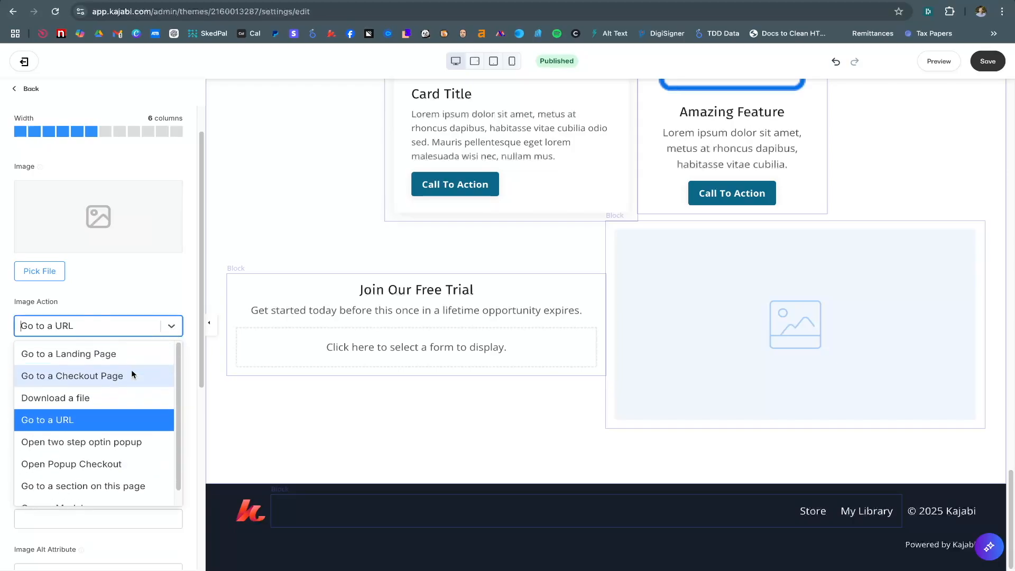
click(137, 302)
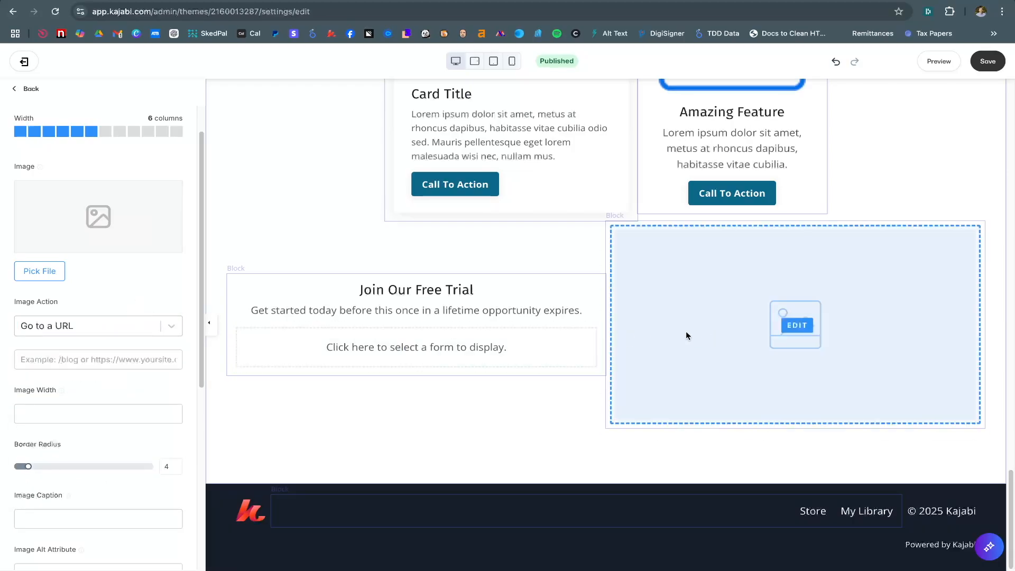
Set the Image block's border radius to 30
scroll(84, 359, down, 3)
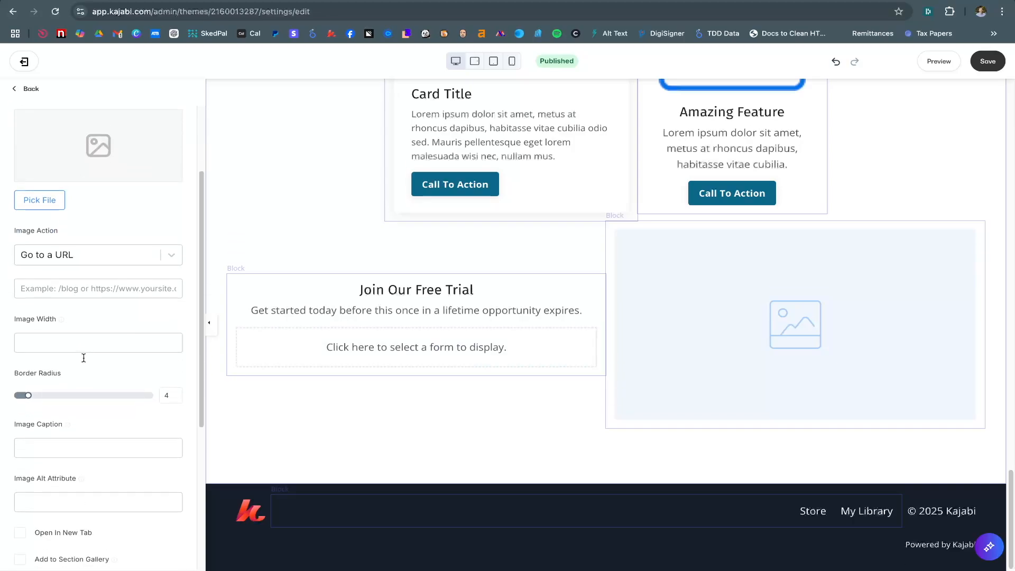
click(63, 301)
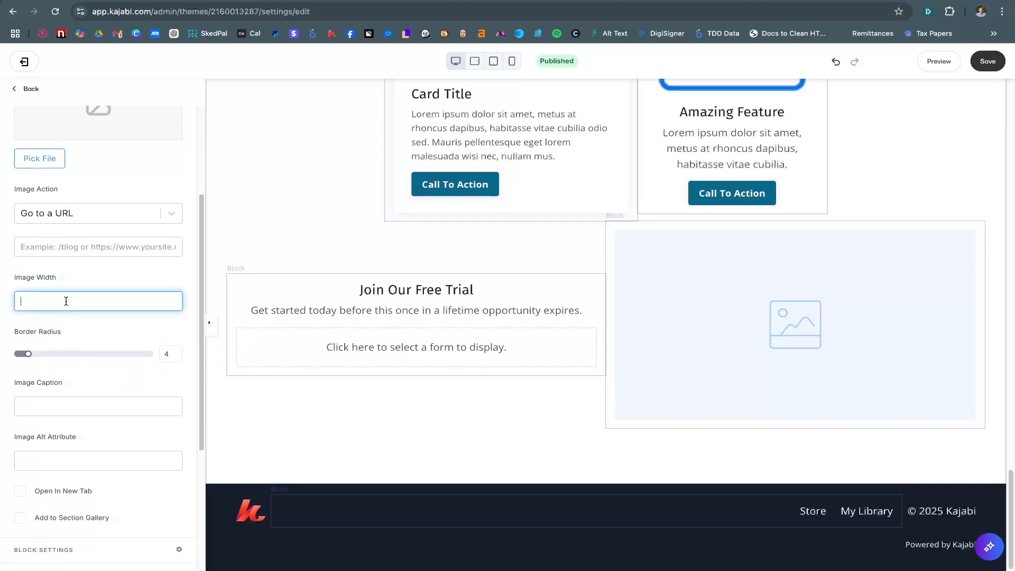
scroll(82, 362, down, 1)
drag(27, 317, 96, 317)
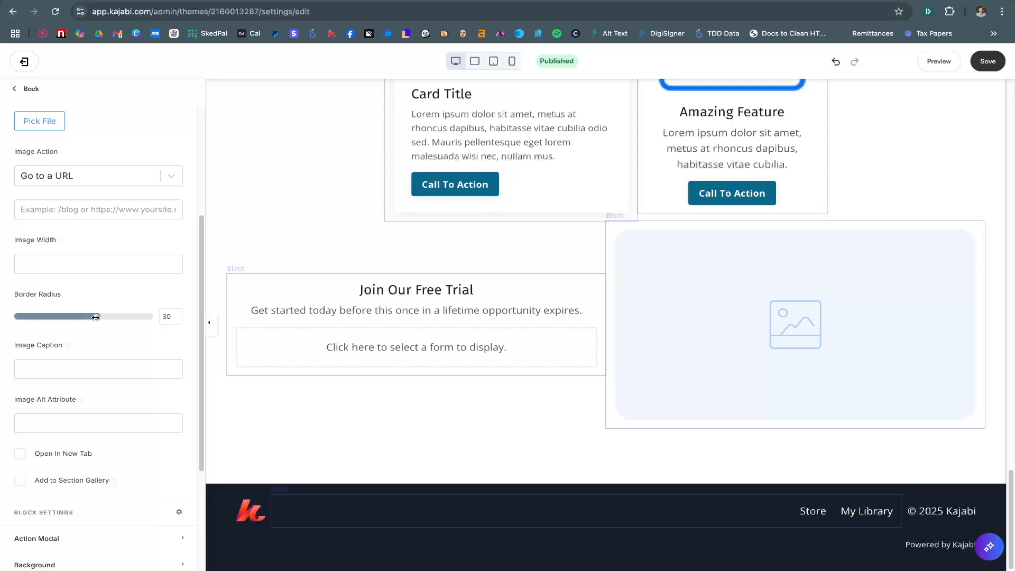
scroll(89, 338, down, 3)
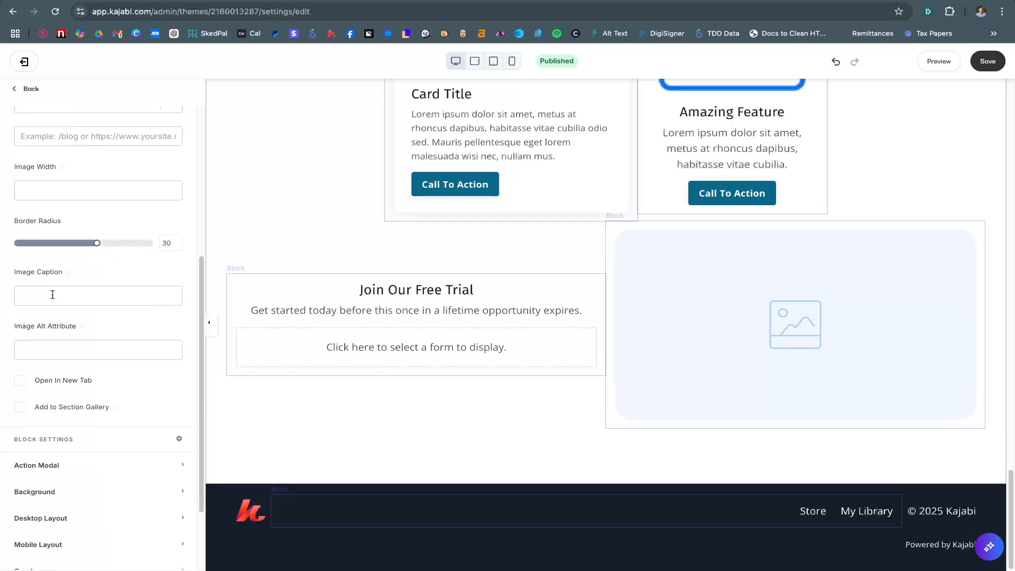
Set the Image block's background color to the red swatch
mouse_move(67, 273)
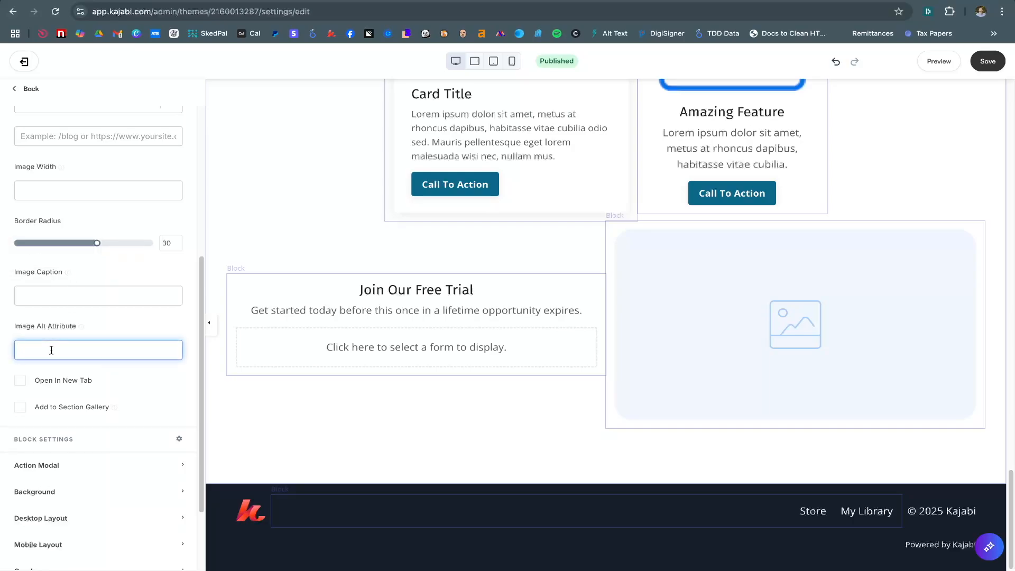
scroll(51, 350, down, 1)
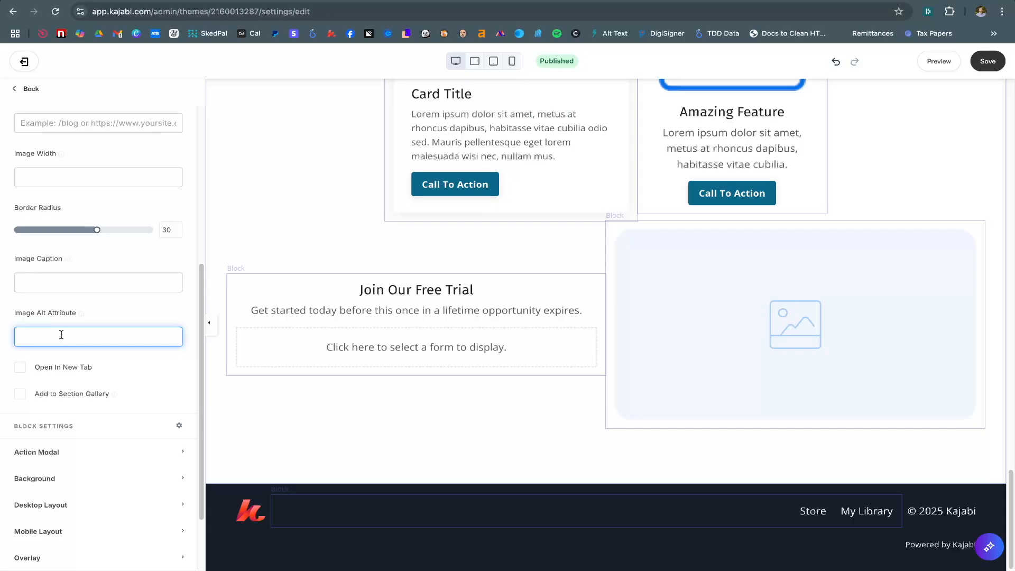
scroll(83, 343, down, 3)
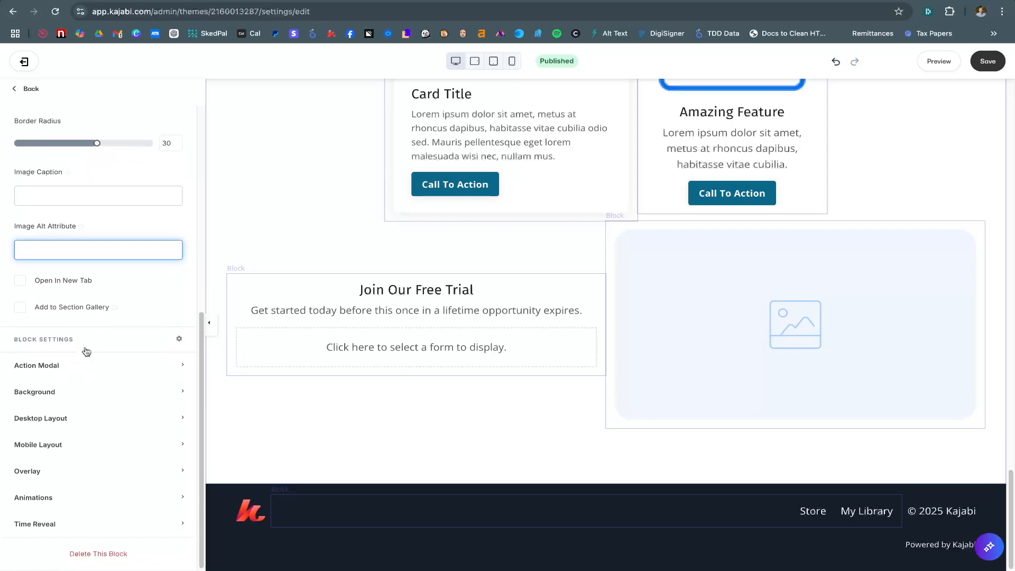
click(86, 392)
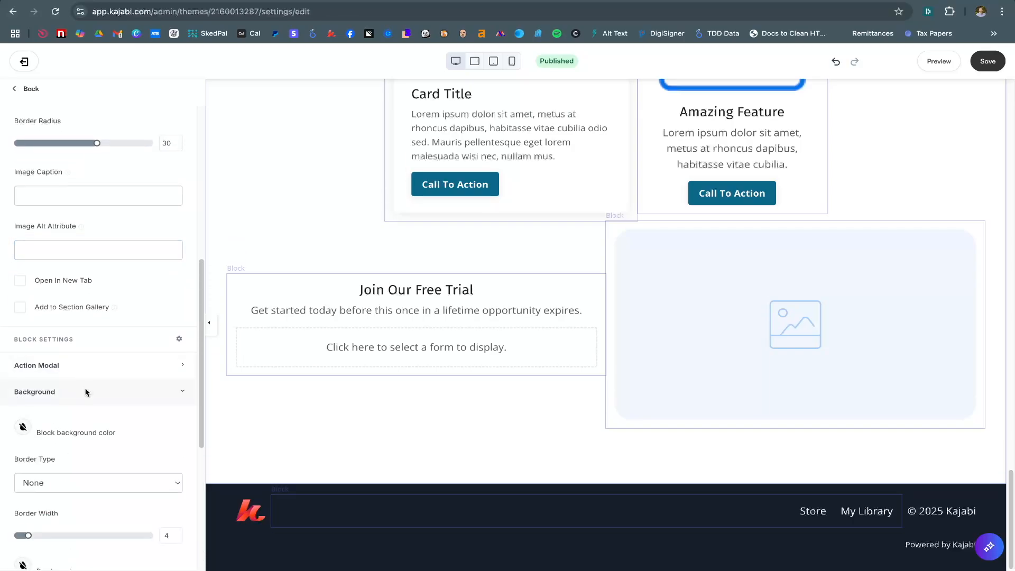
scroll(87, 396, down, 5)
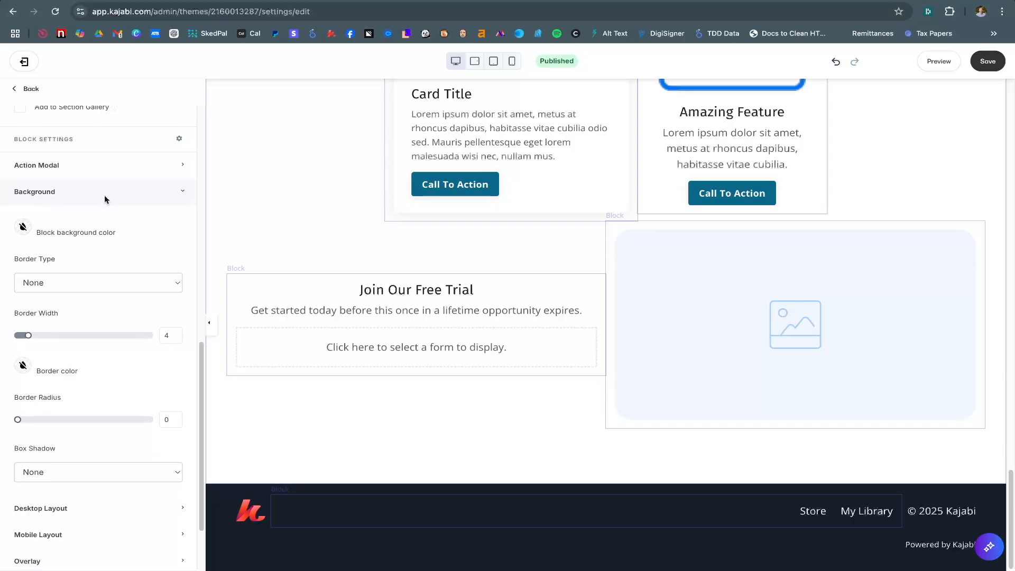
scroll(104, 198, down, 1)
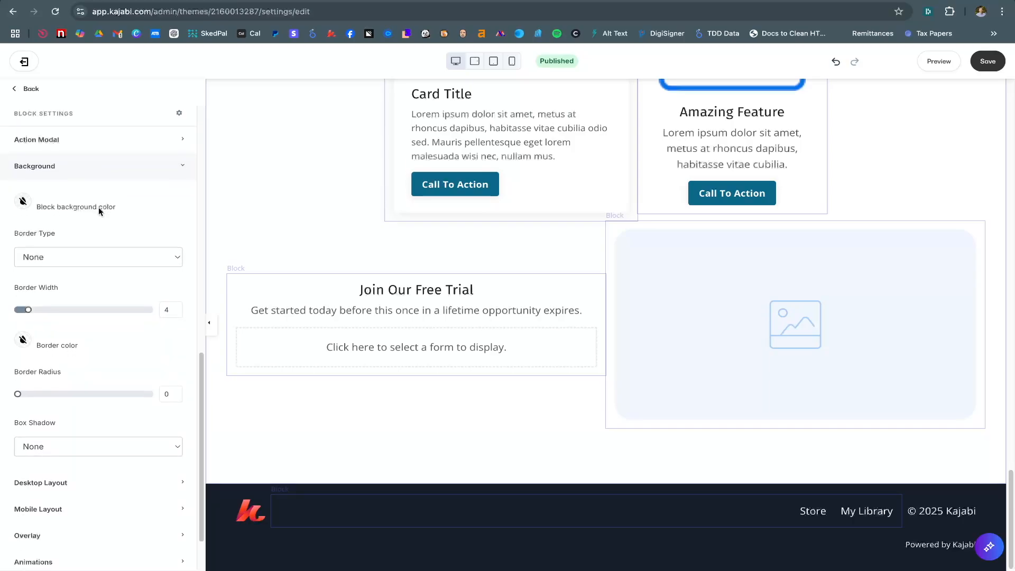
click(22, 202)
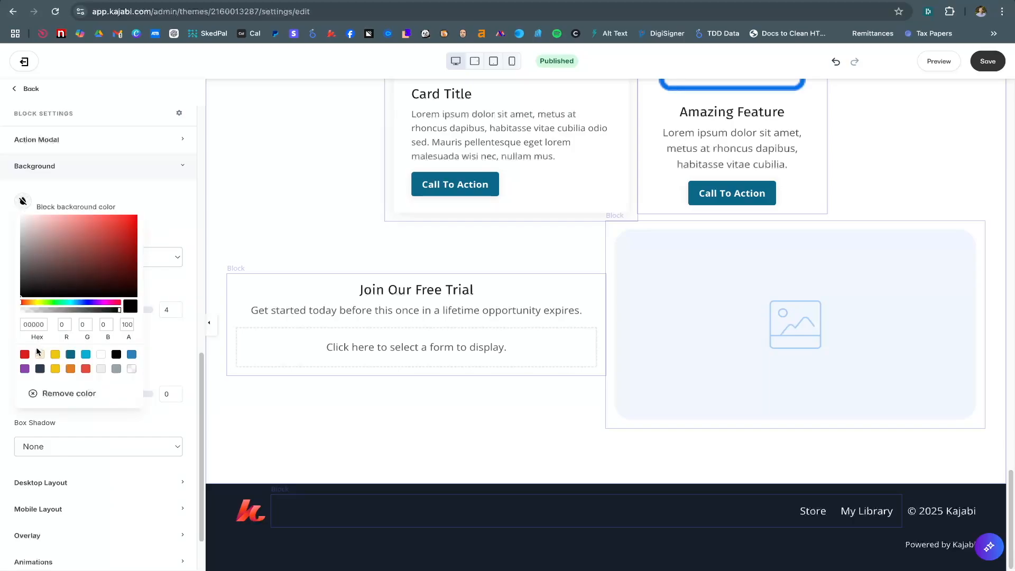
click(25, 354)
click(162, 204)
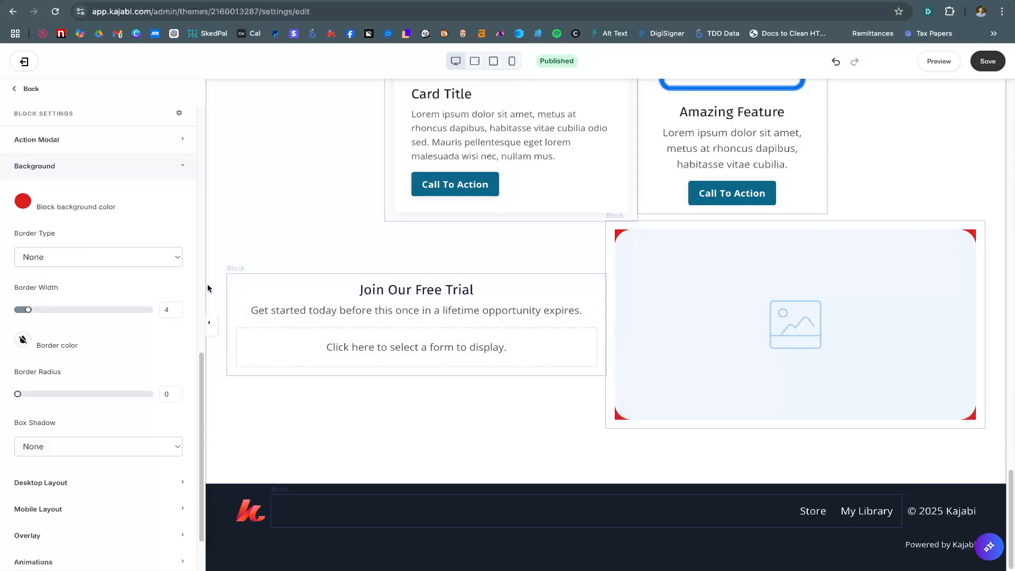
Increase the image's border radius to 34 in the Image block
click(674, 242)
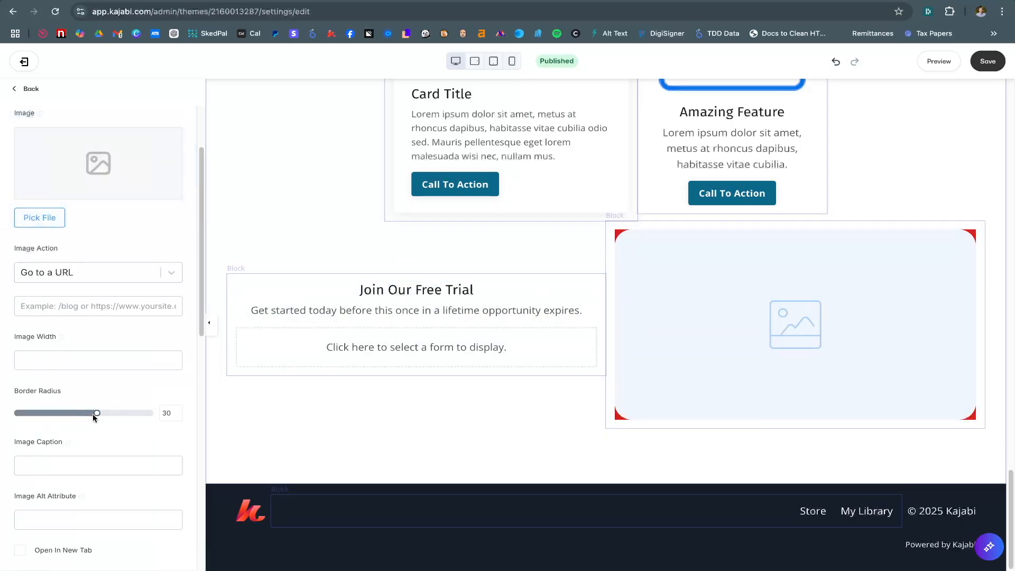
drag(93, 414, 108, 413)
scroll(163, 378, down, 1)
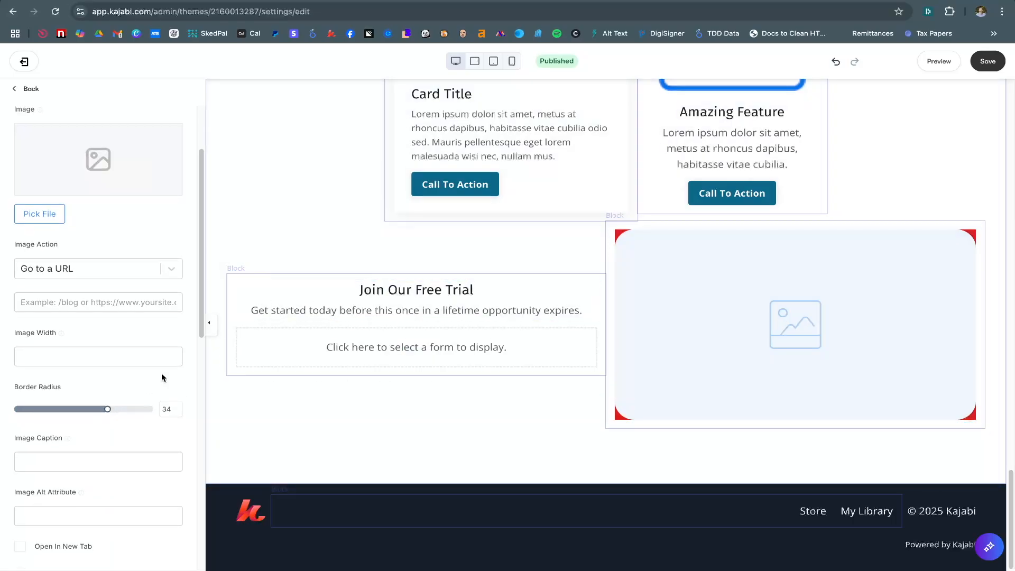
Try a left inside spacing of 100 in the Image block's desktop layout, then restore it to 0
scroll(113, 368, down, 10)
click(82, 419)
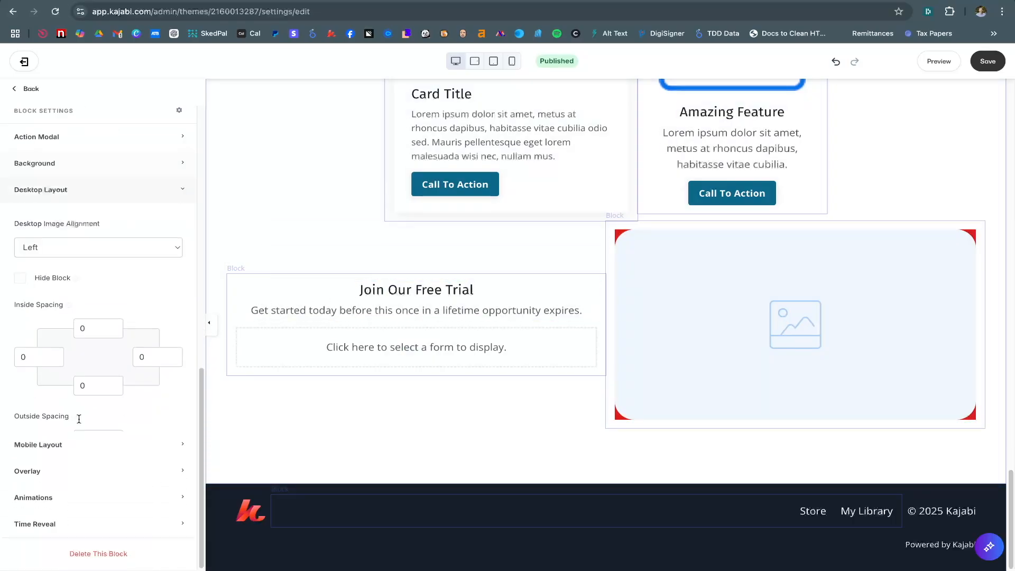
scroll(74, 381, down, 1)
drag(59, 295, 16, 295)
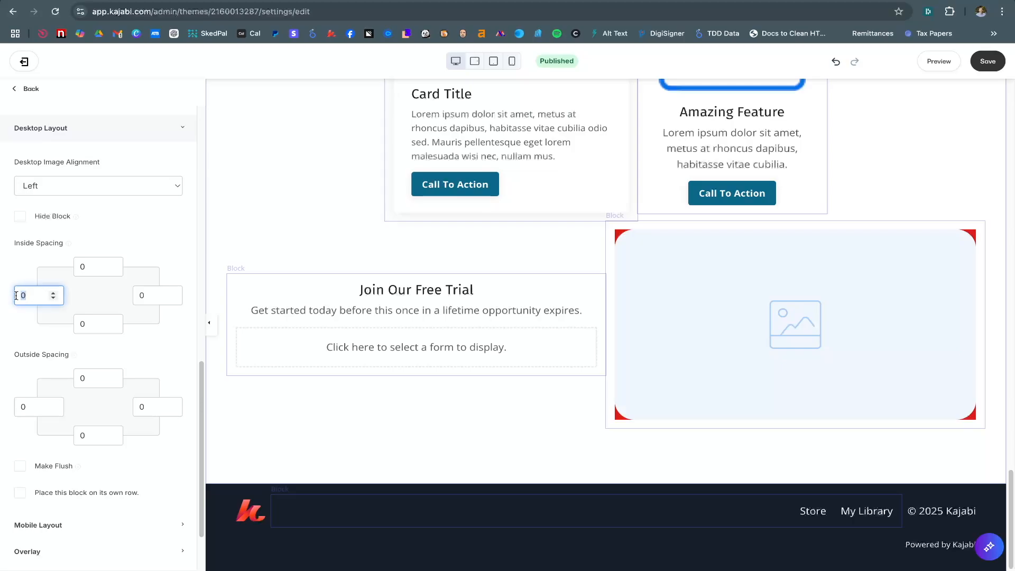
text(100)
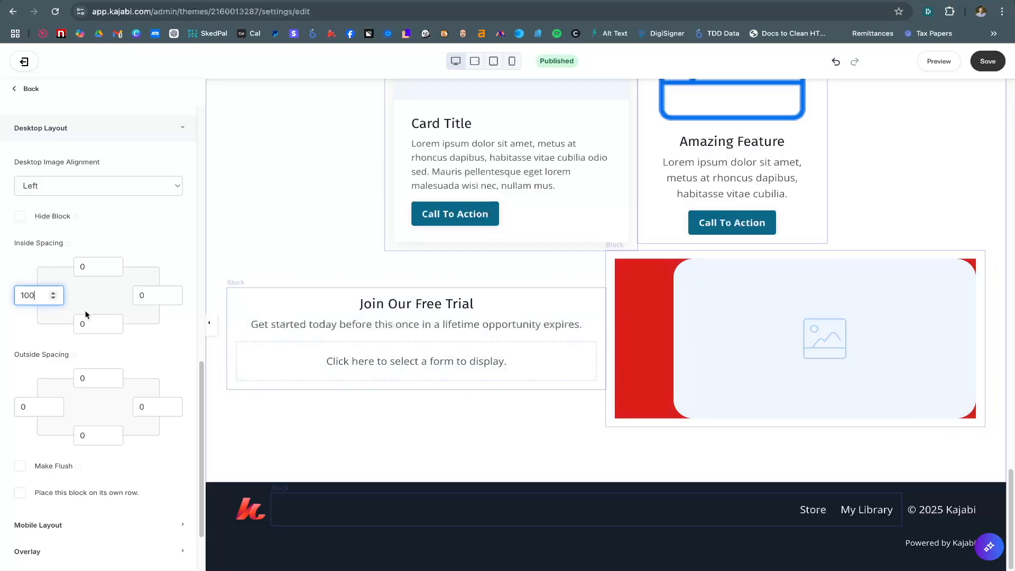
key(ctrl+a)
text(0)
scroll(129, 219, up, 12)
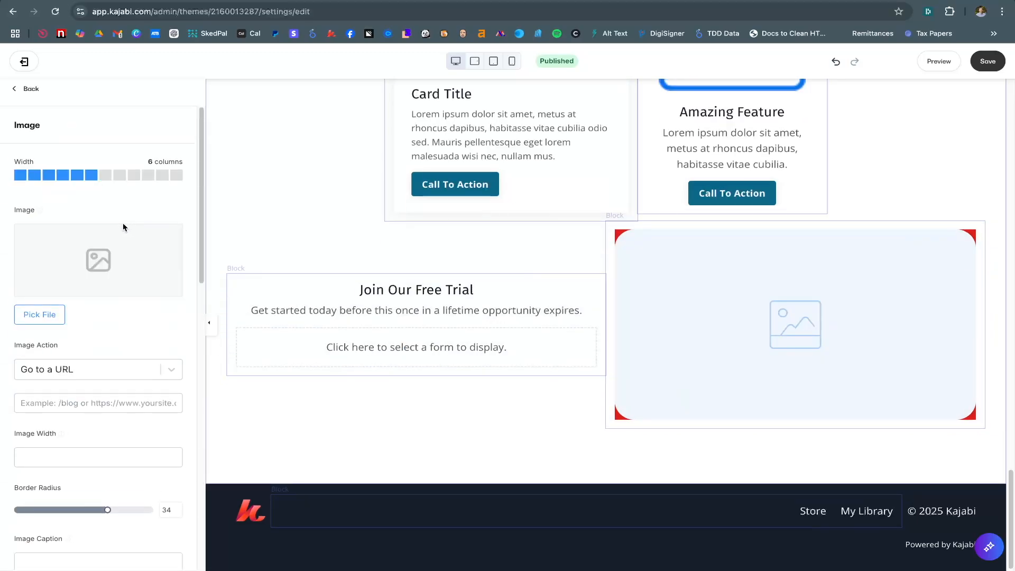
Add an Offer block to the Text section and check which offers can be selected for it
click(24, 88)
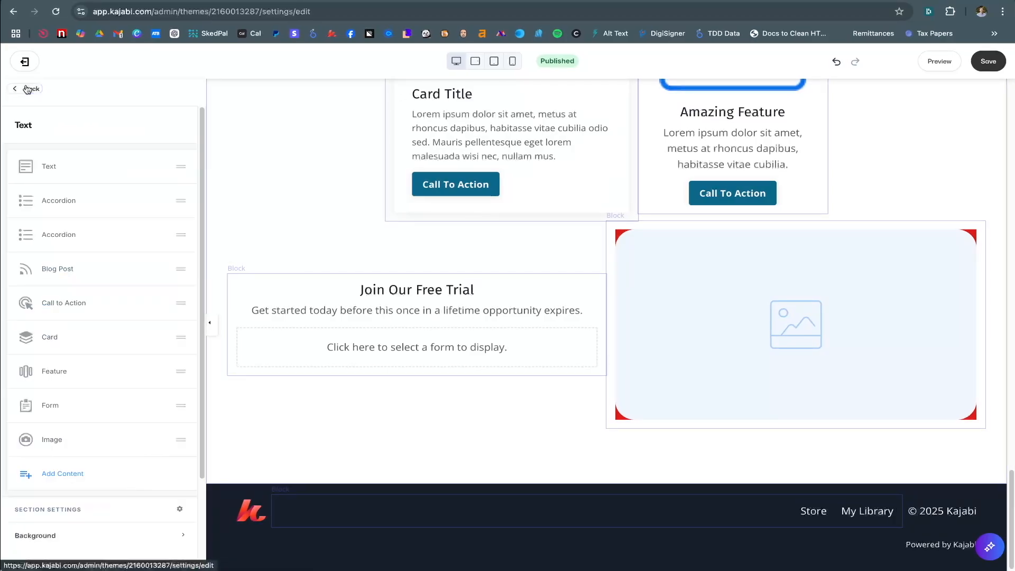
click(59, 471)
scroll(95, 411, down, 5)
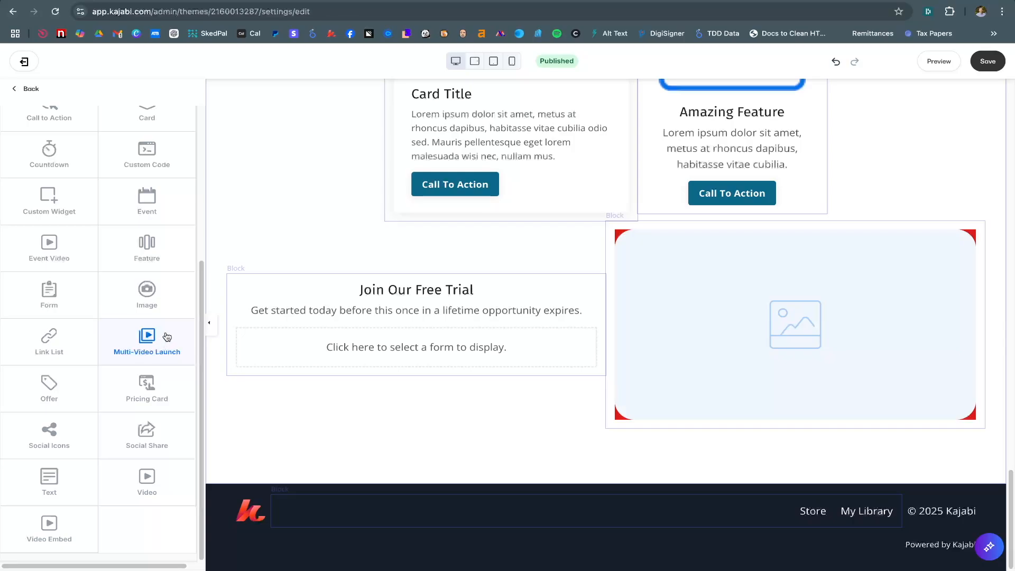
click(67, 387)
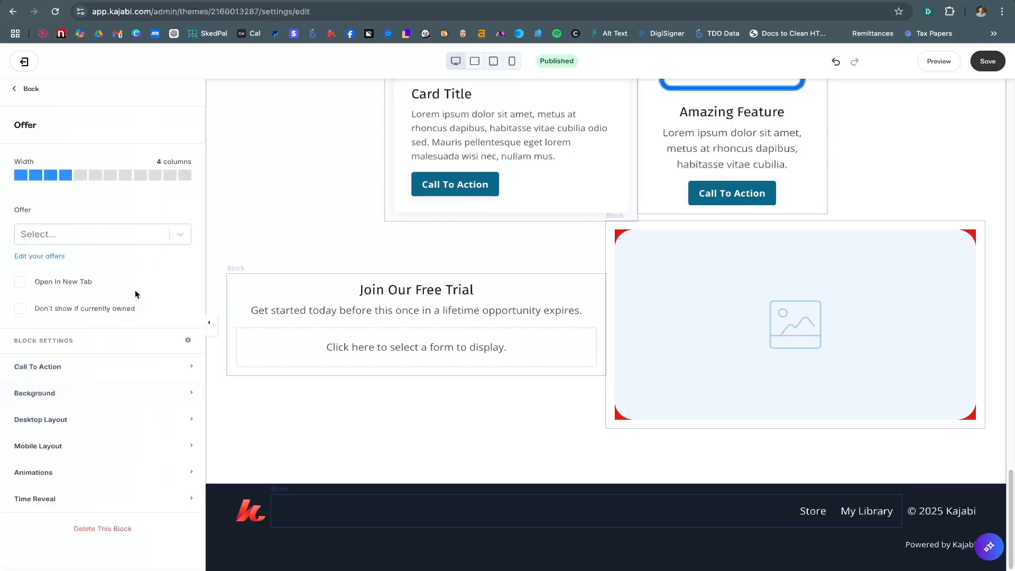
click(180, 237)
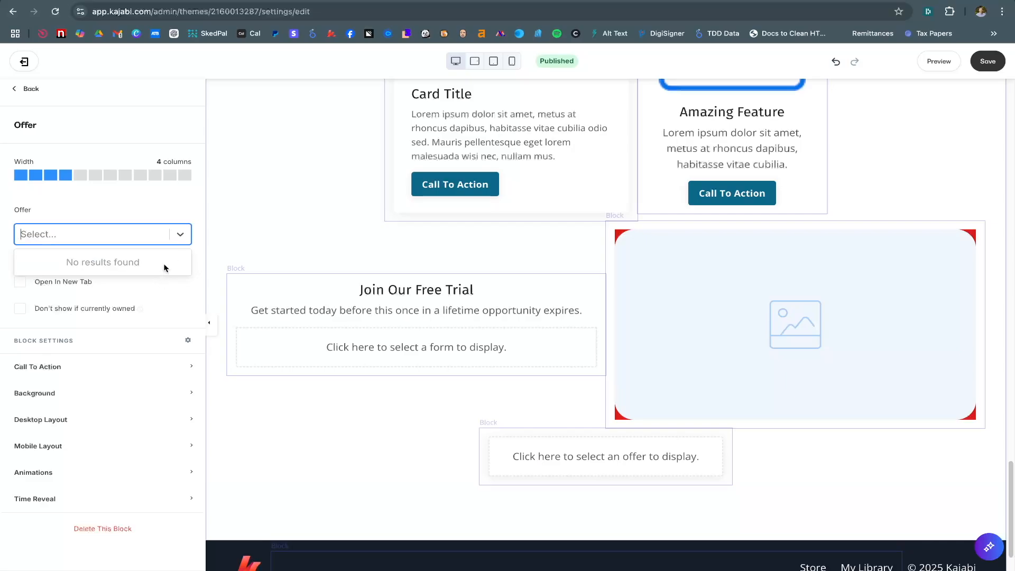
click(169, 211)
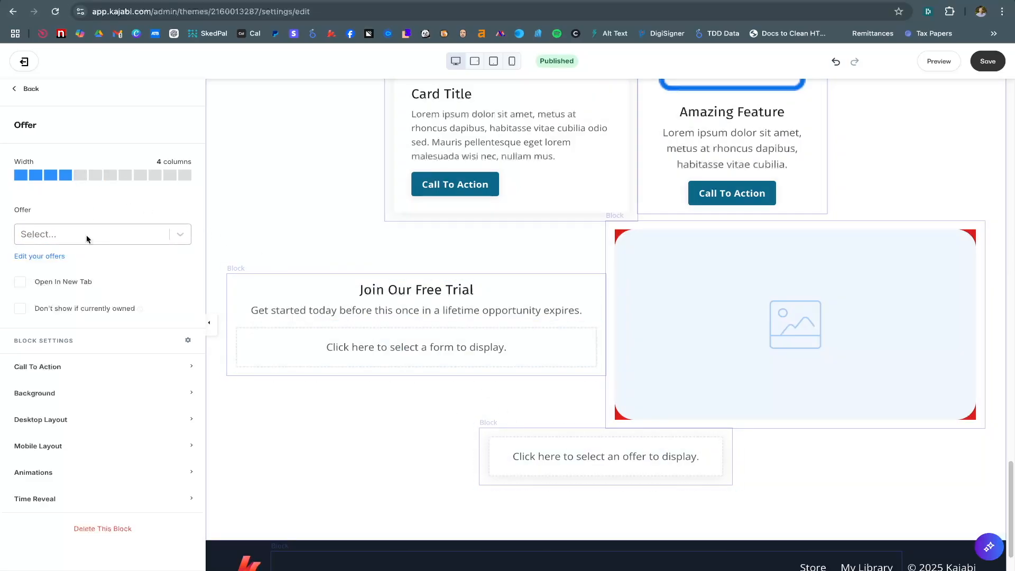
click(30, 89)
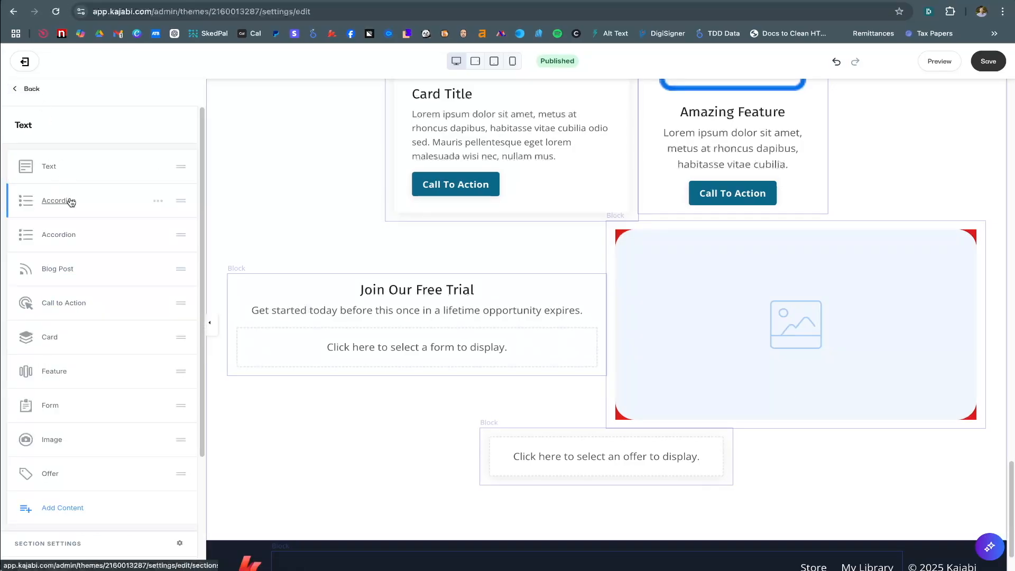
Look over the section's existing blocks and delete the Offer block
scroll(438, 373, up, 2)
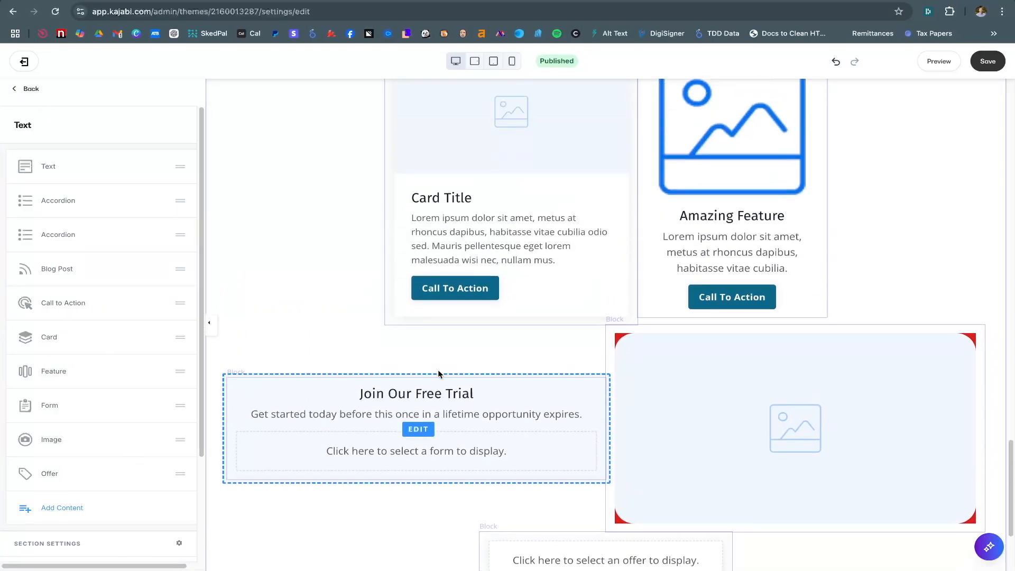
scroll(438, 373, up, 2)
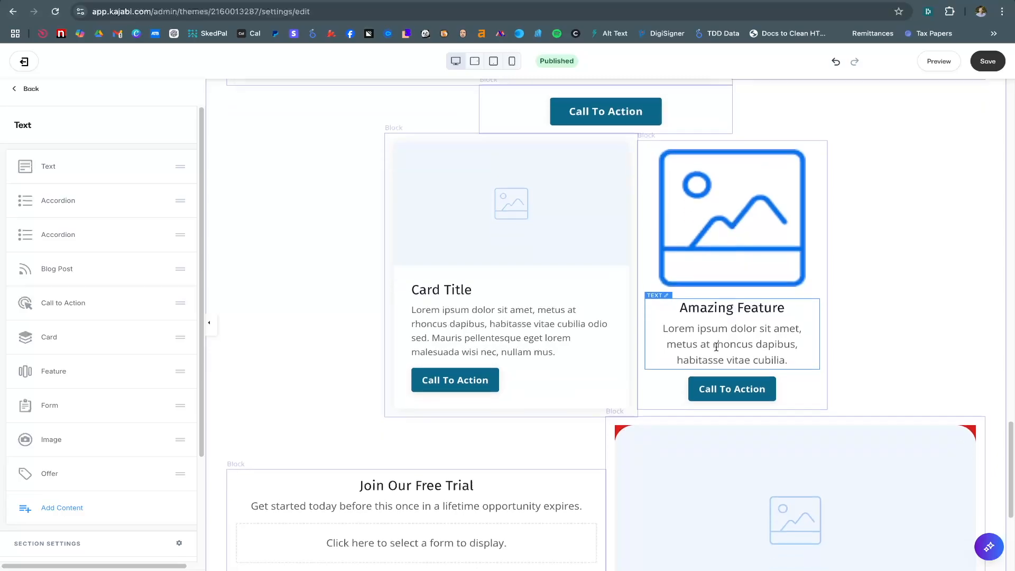
scroll(716, 346, down, 5)
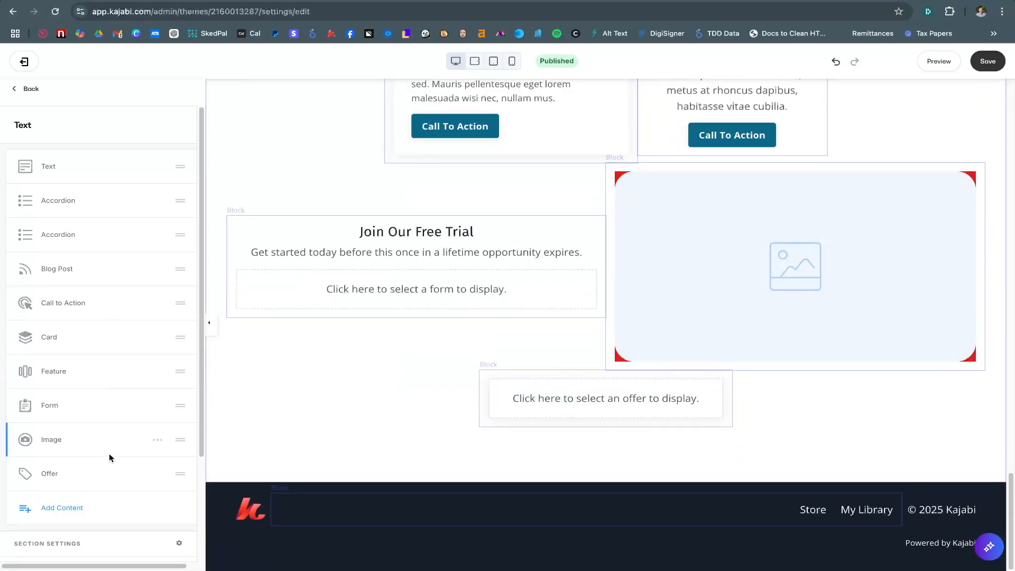
click(156, 474)
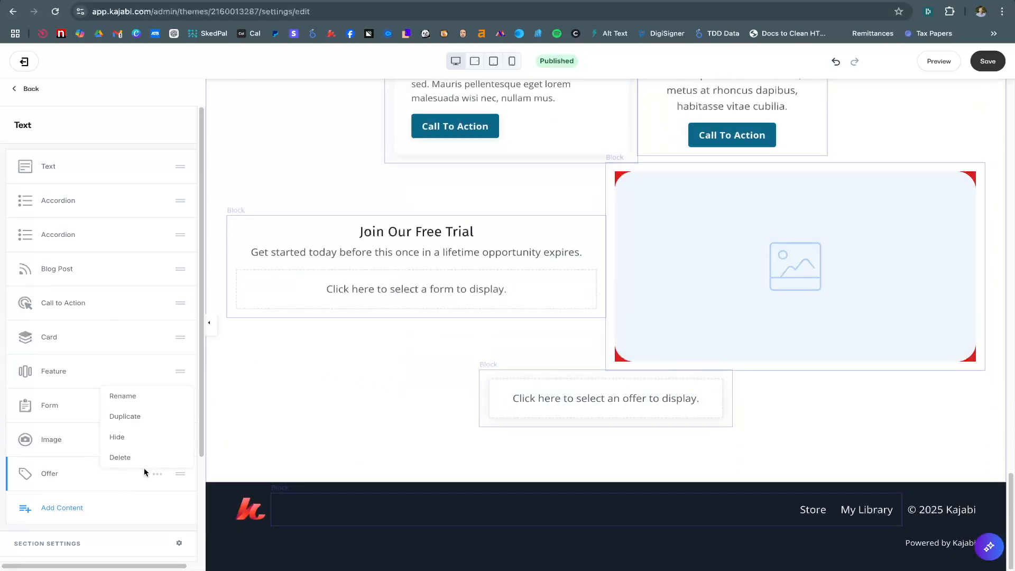
click(120, 457)
Add a Pricing Card block to the Text section
click(59, 473)
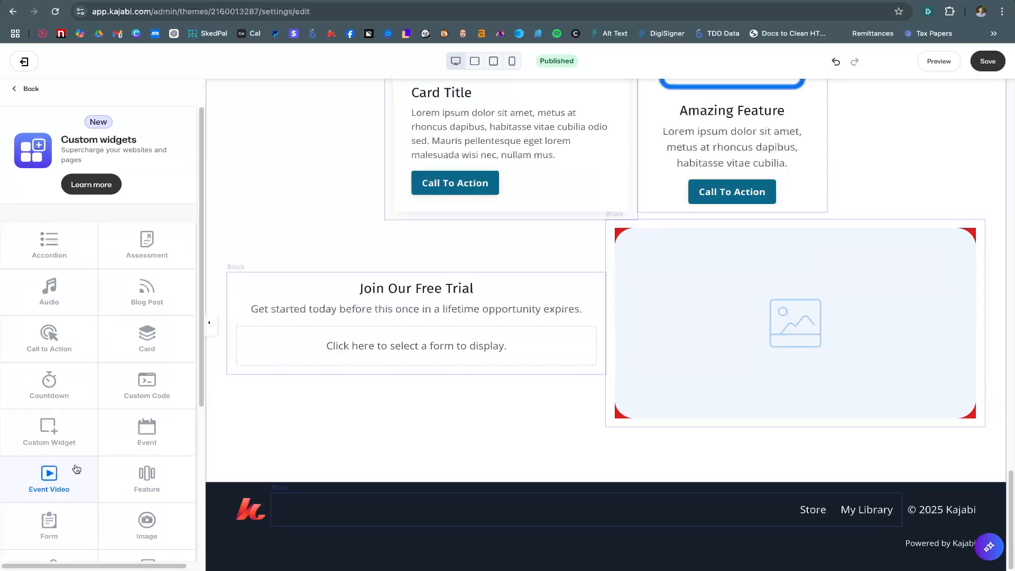
scroll(77, 469, down, 4)
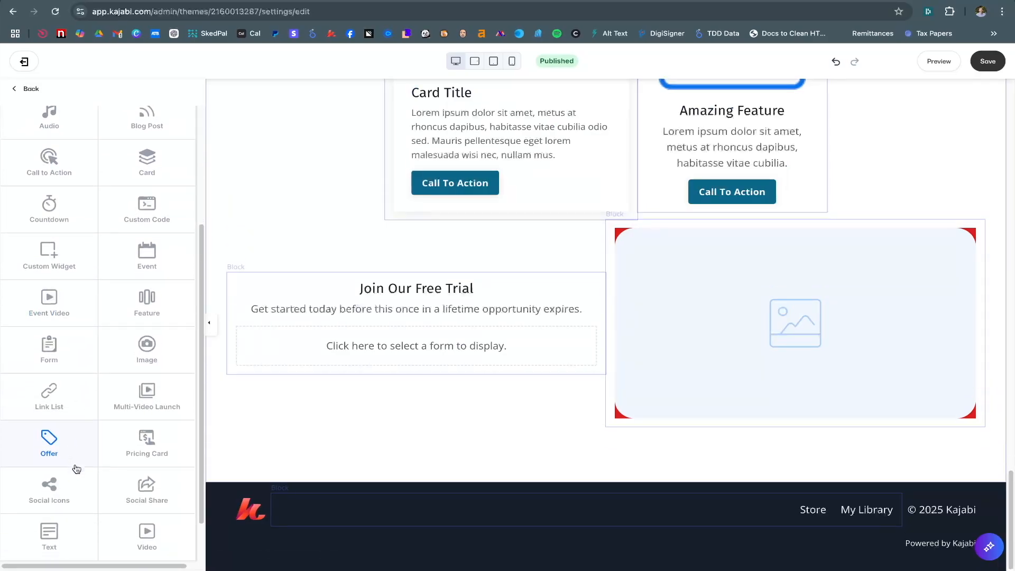
click(120, 439)
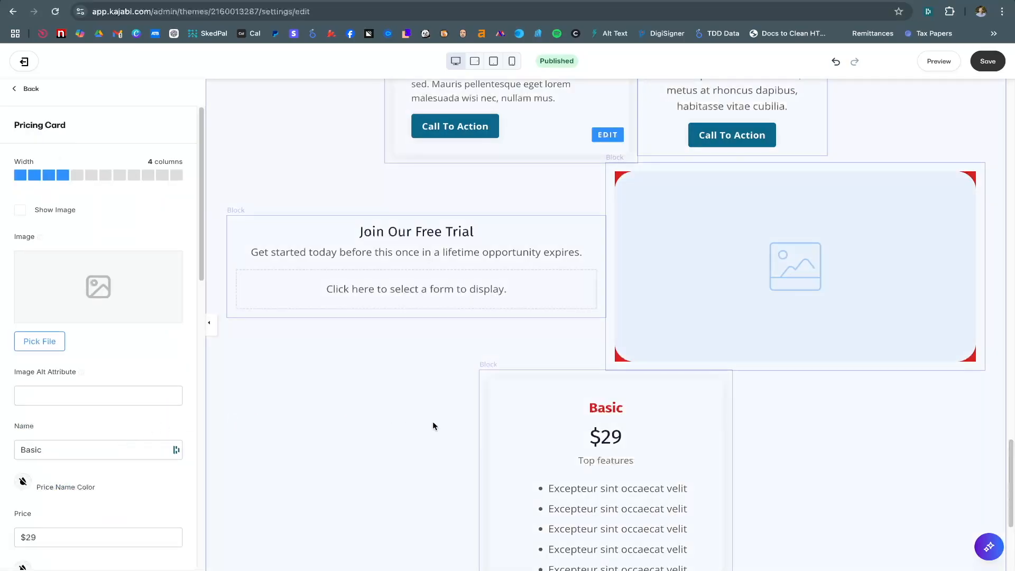
Change the list icon of the Pricing Card's feature list to Star
scroll(432, 423, down, 4)
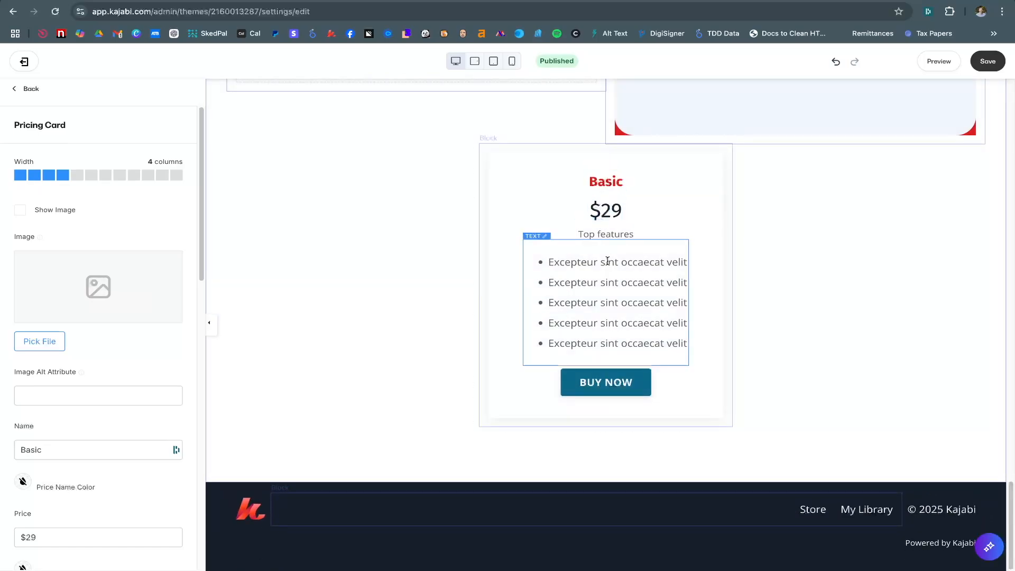
click(568, 266)
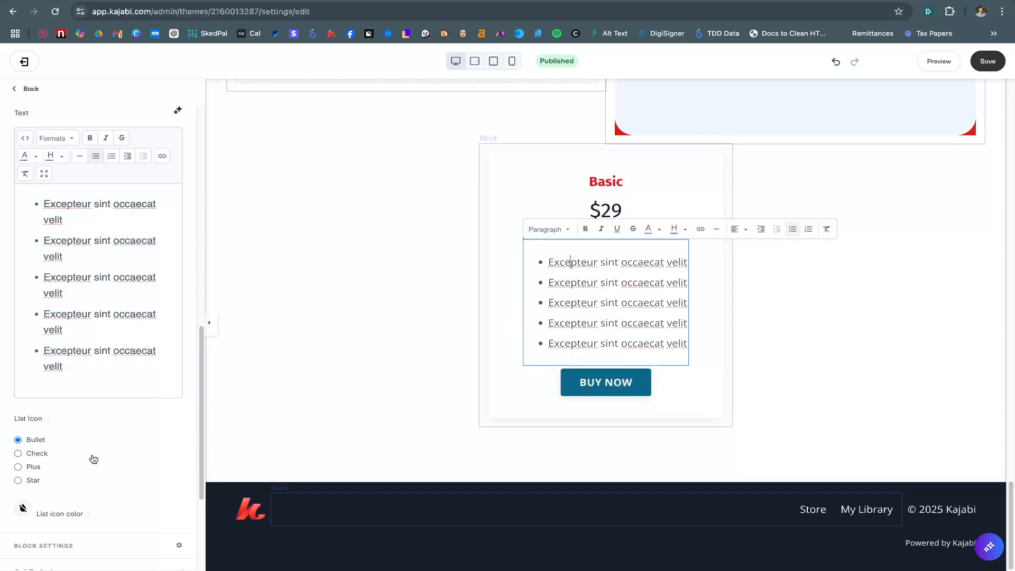
click(41, 455)
click(30, 468)
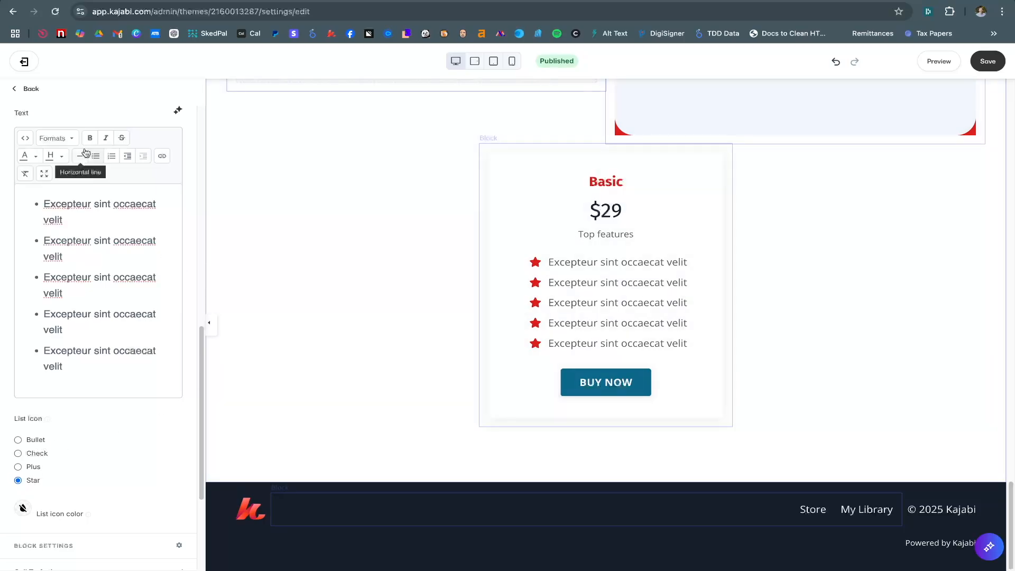
Add a Social Icons block to the Text section and look through its available social links and settings
click(26, 91)
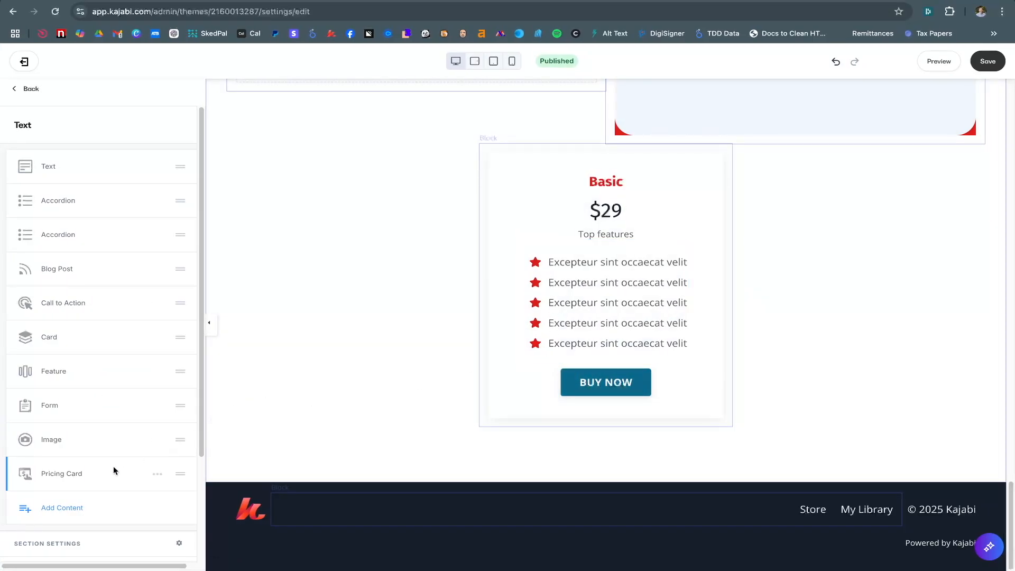
click(64, 510)
scroll(109, 466, down, 5)
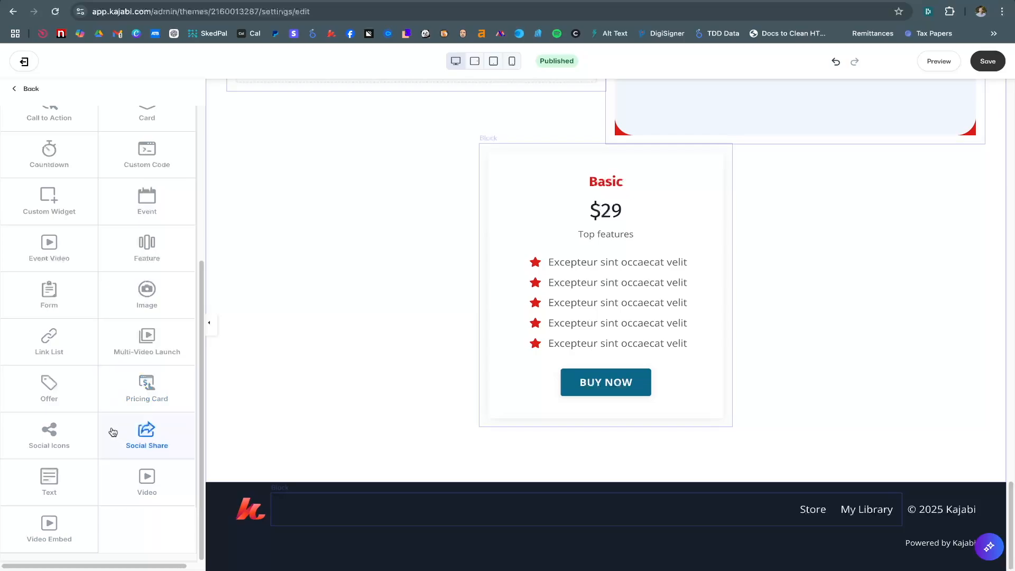
click(91, 438)
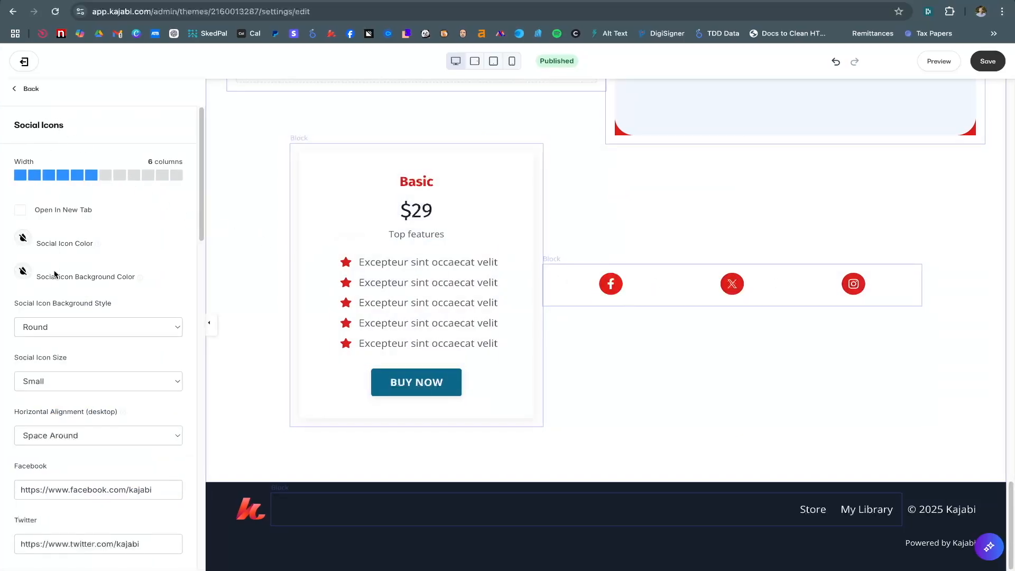
scroll(55, 274, down, 15)
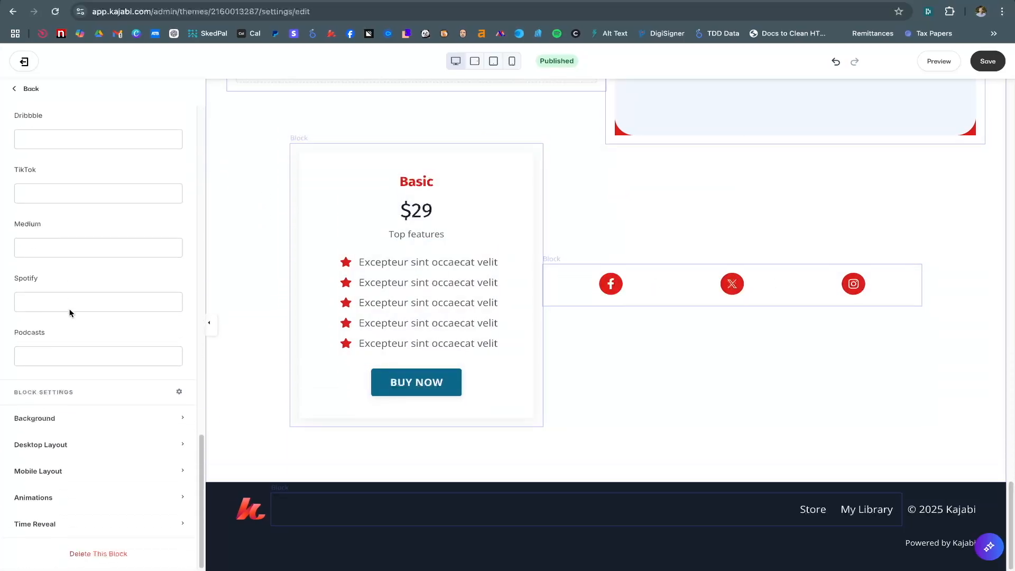
scroll(70, 312, up, 15)
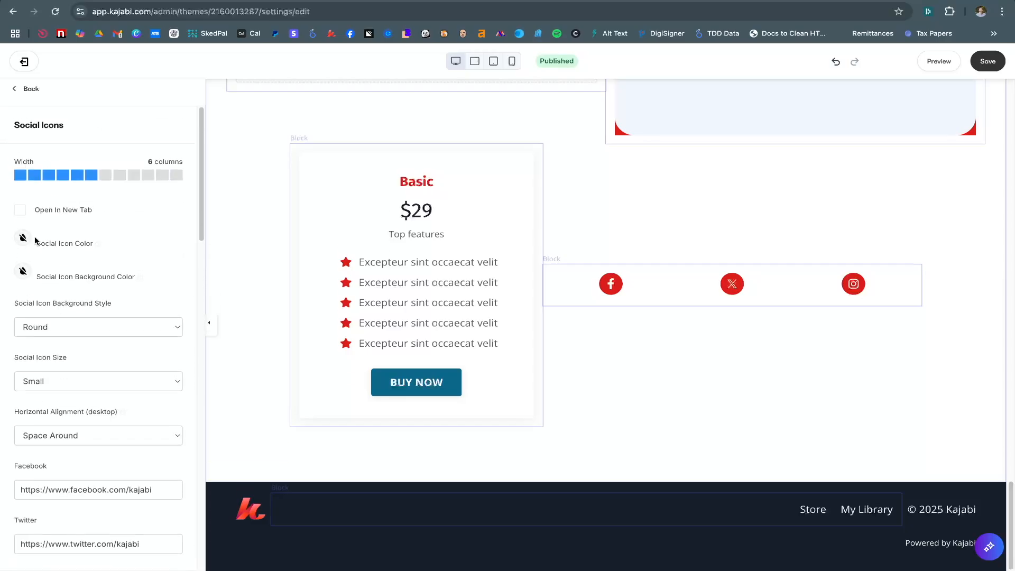
Add a Social Share block to the Text section
click(27, 88)
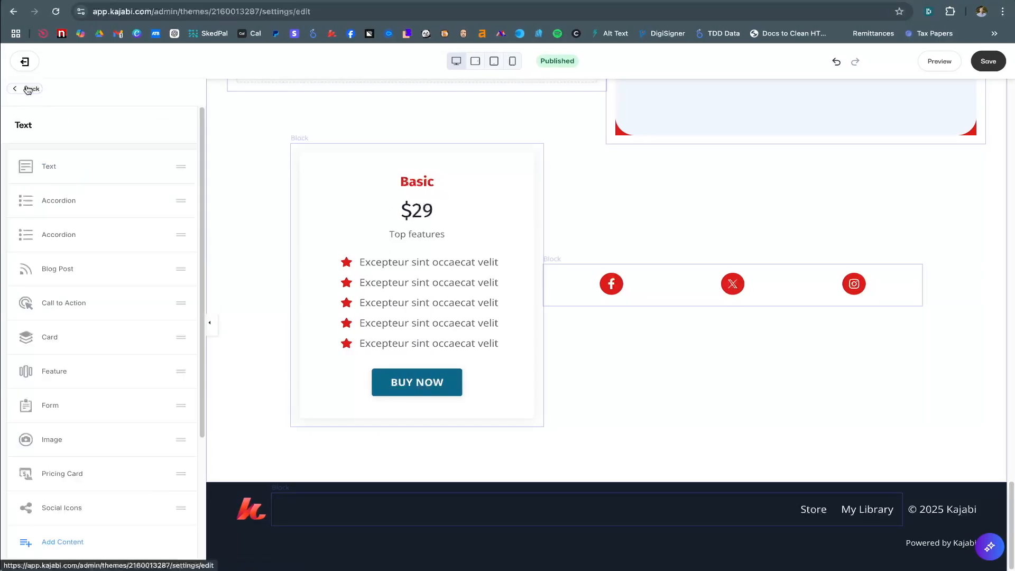
scroll(102, 413, down, 3)
click(69, 391)
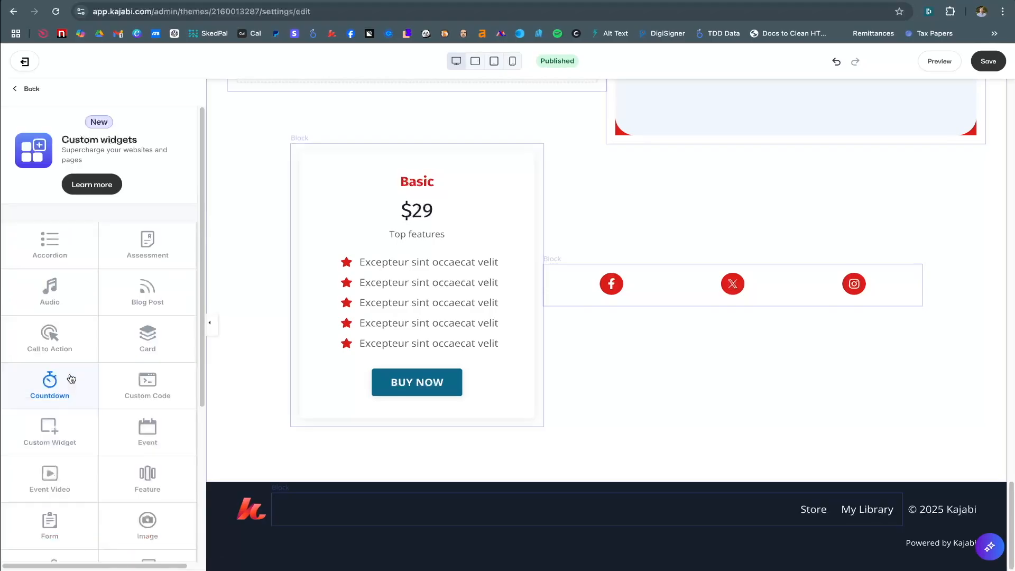
scroll(125, 464, down, 5)
click(141, 443)
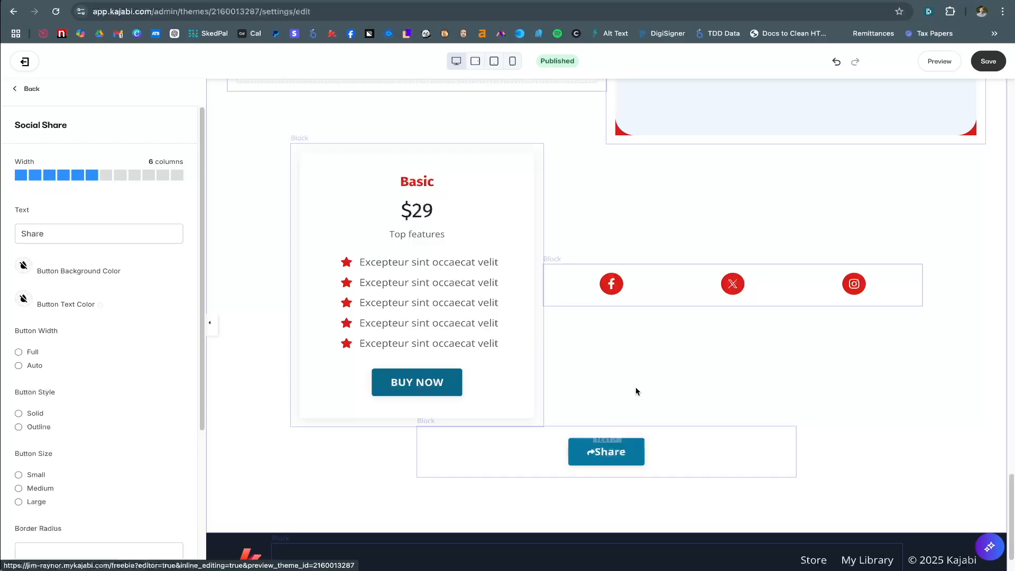
Add a Video block to the Text section and set its width to 7 columns
click(31, 89)
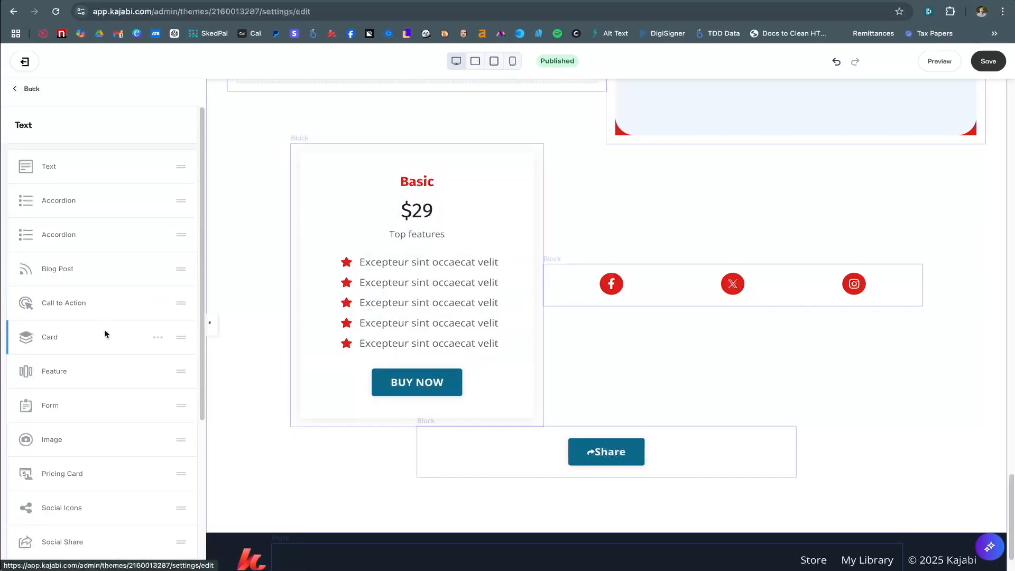
scroll(98, 365, down, 4)
click(58, 375)
scroll(99, 420, down, 5)
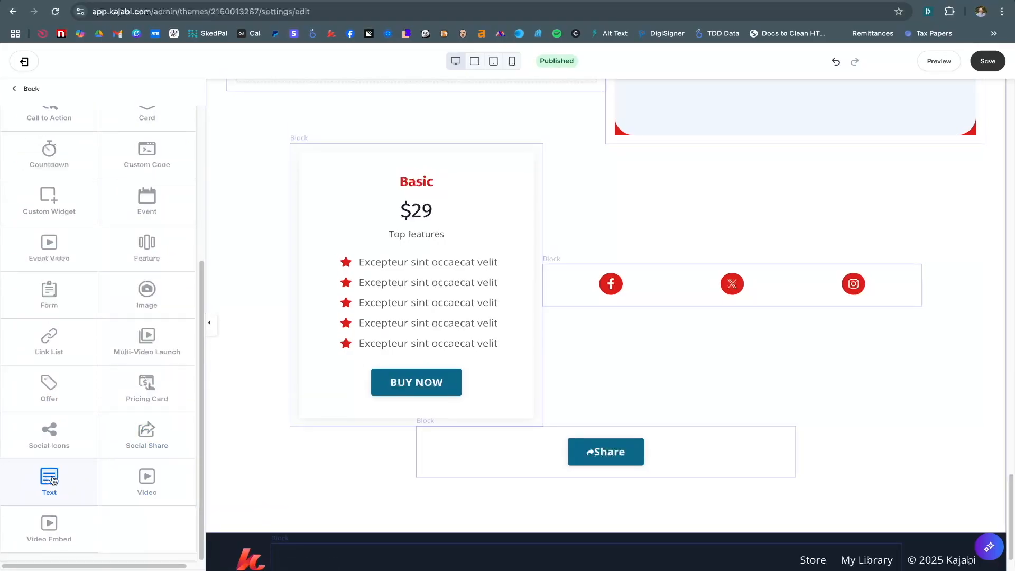
scroll(52, 481, up, 5)
scroll(53, 480, down, 5)
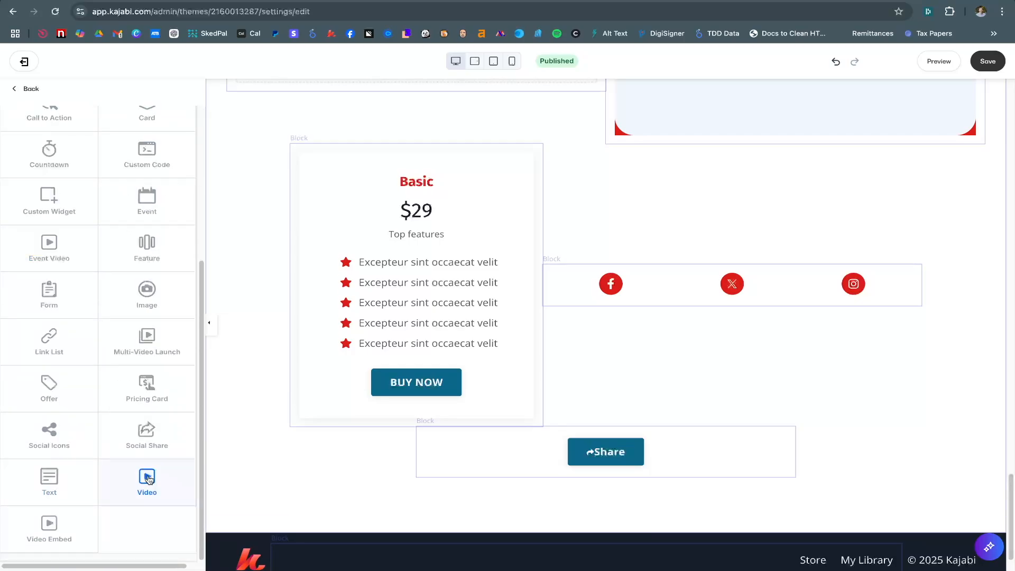
click(118, 486)
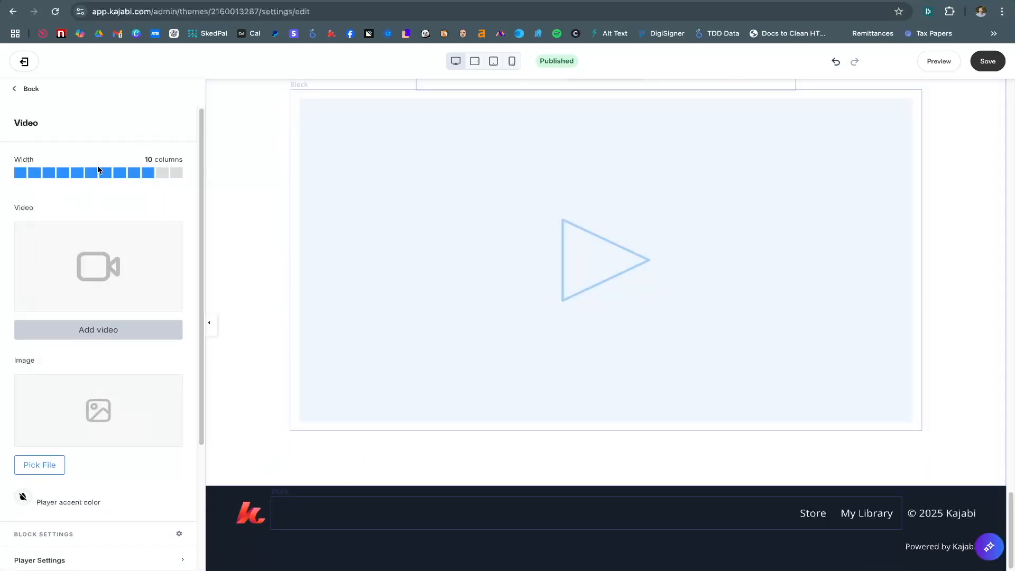
click(102, 173)
Look through the Video block's settings, including the video player controls under Player Settings
scroll(99, 293, down, 2)
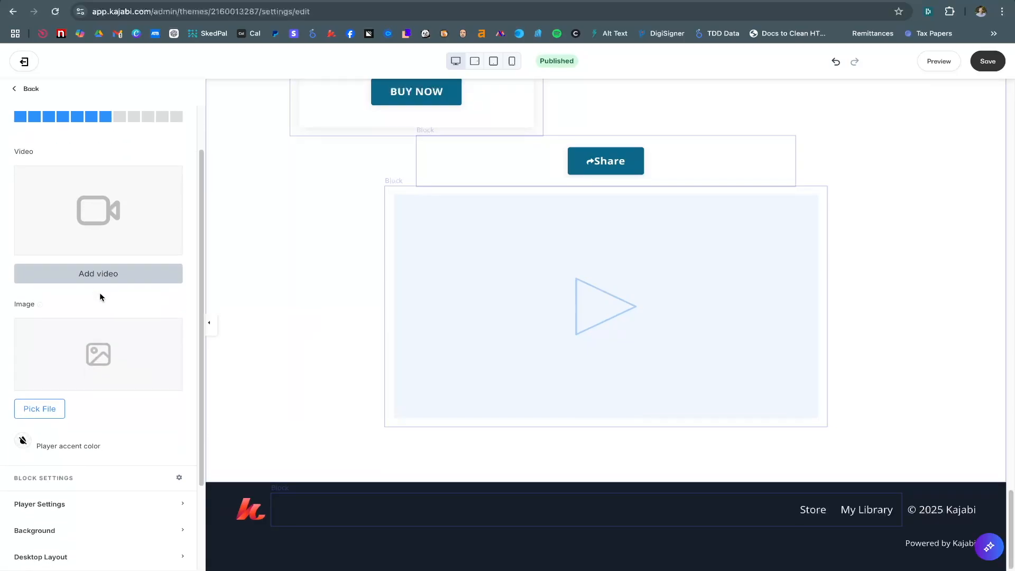
scroll(93, 325, down, 1)
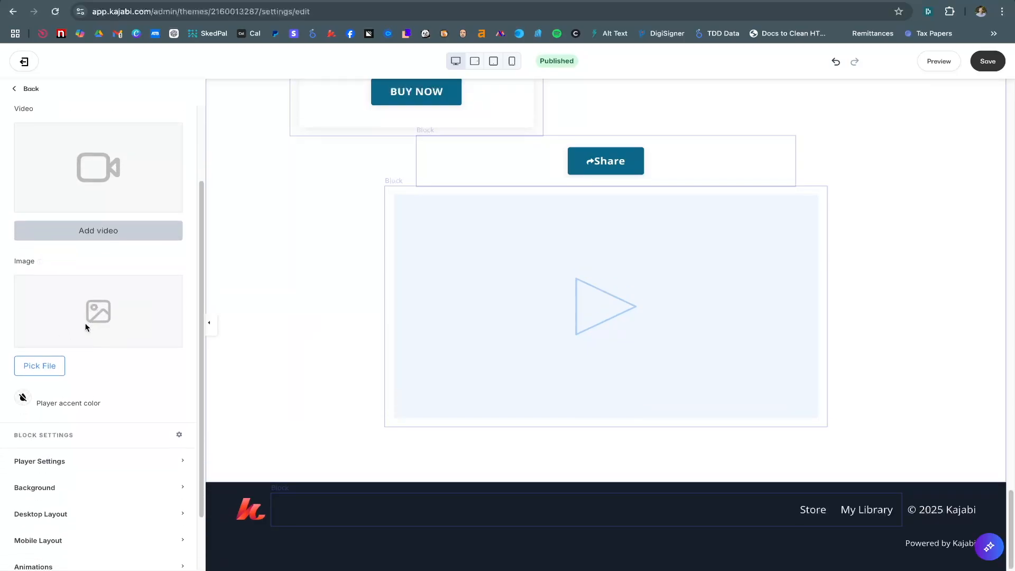
scroll(89, 325, down, 2)
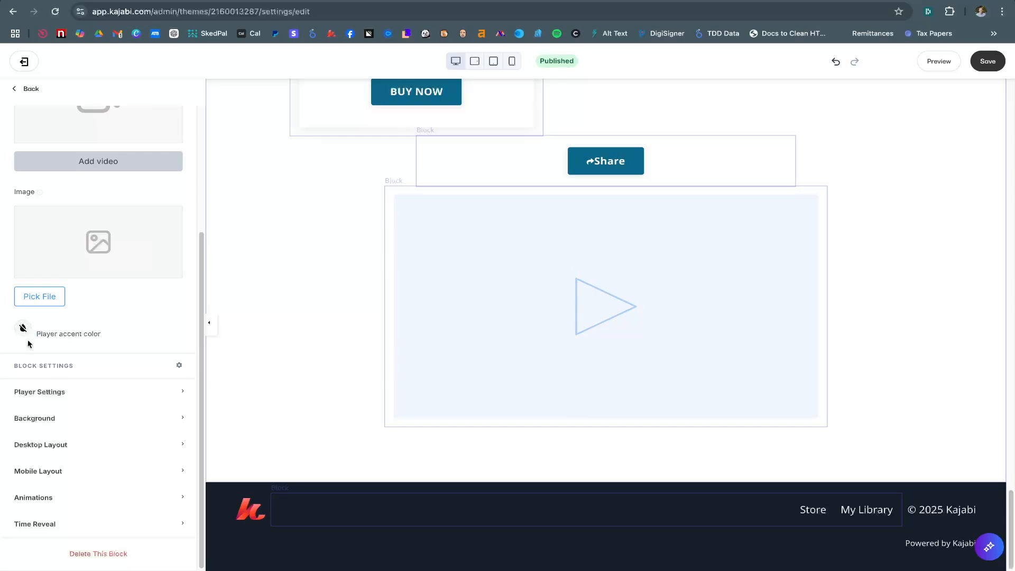
click(48, 392)
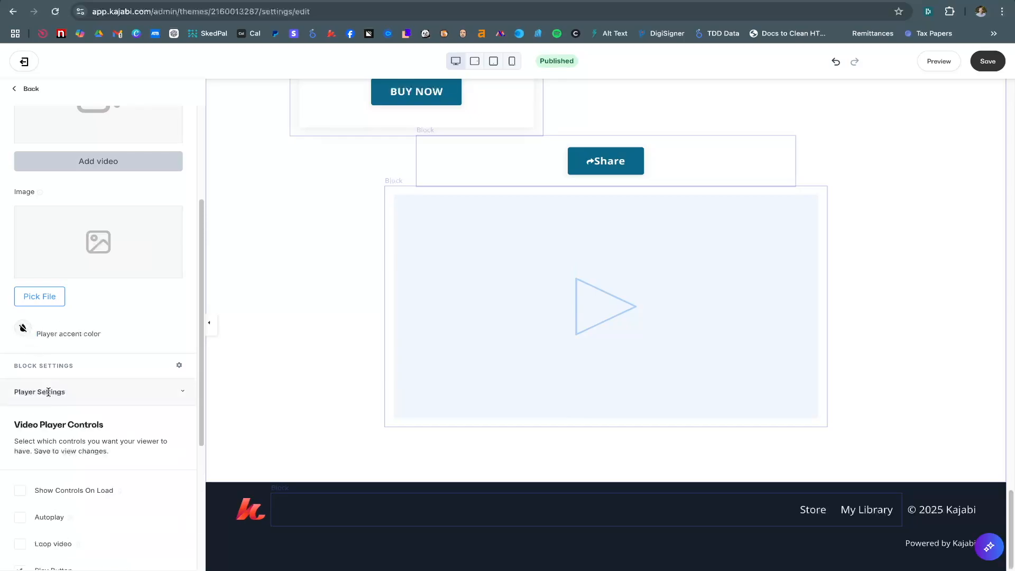
scroll(48, 392, down, 5)
scroll(48, 392, down, 1)
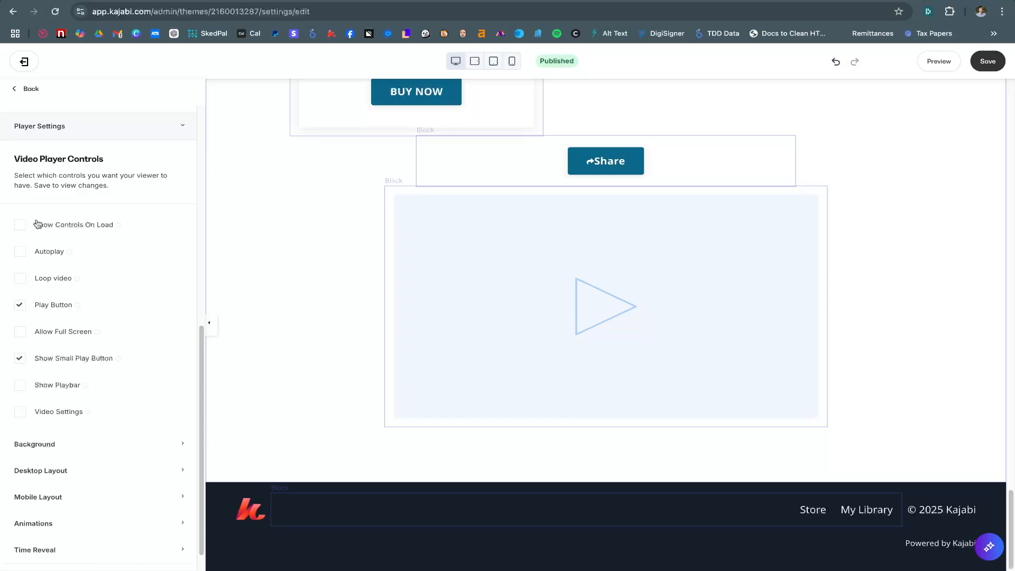
scroll(134, 321, down, 1)
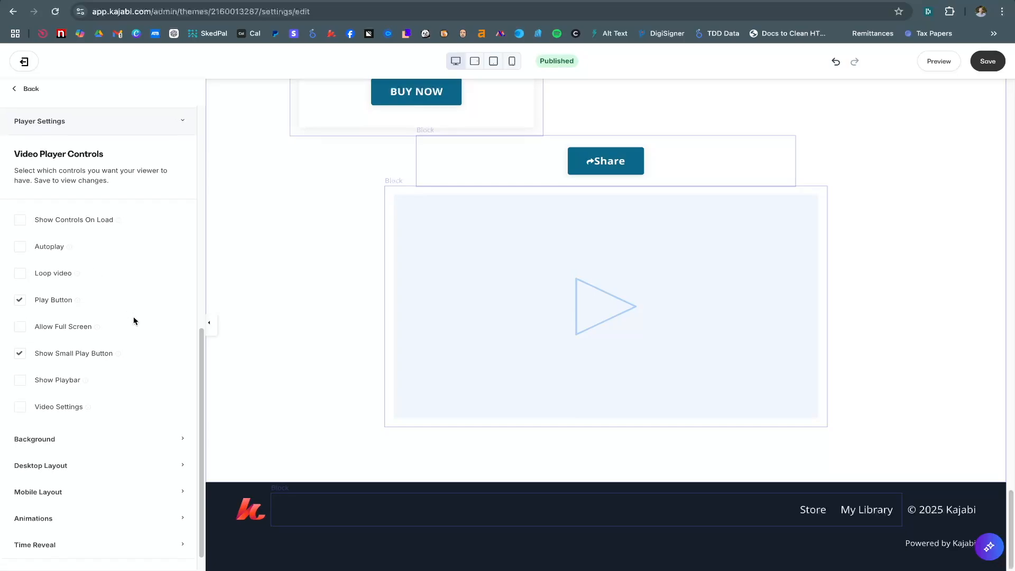
scroll(133, 321, down, 1)
scroll(133, 321, down, 1)
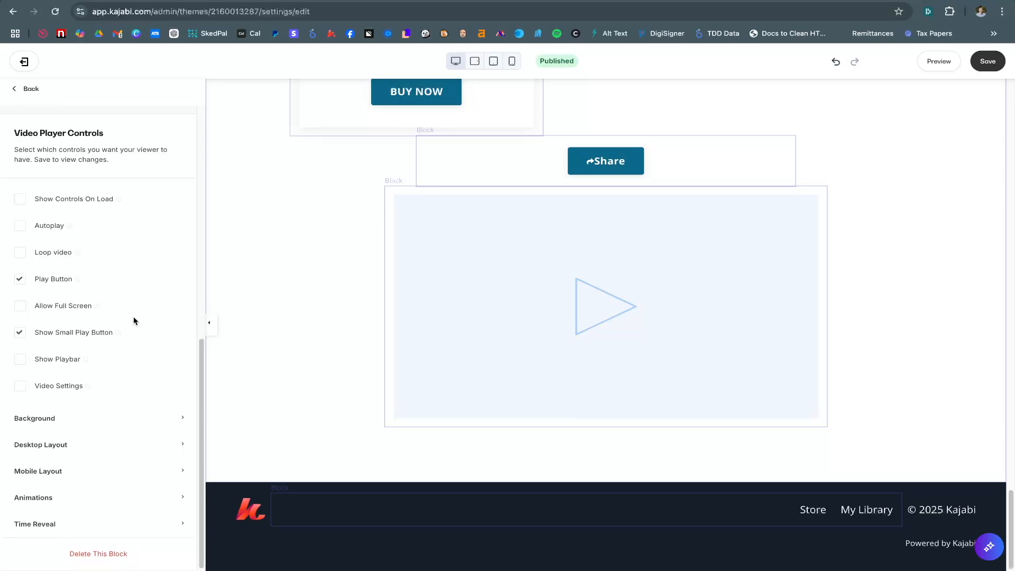
scroll(133, 321, up, 9)
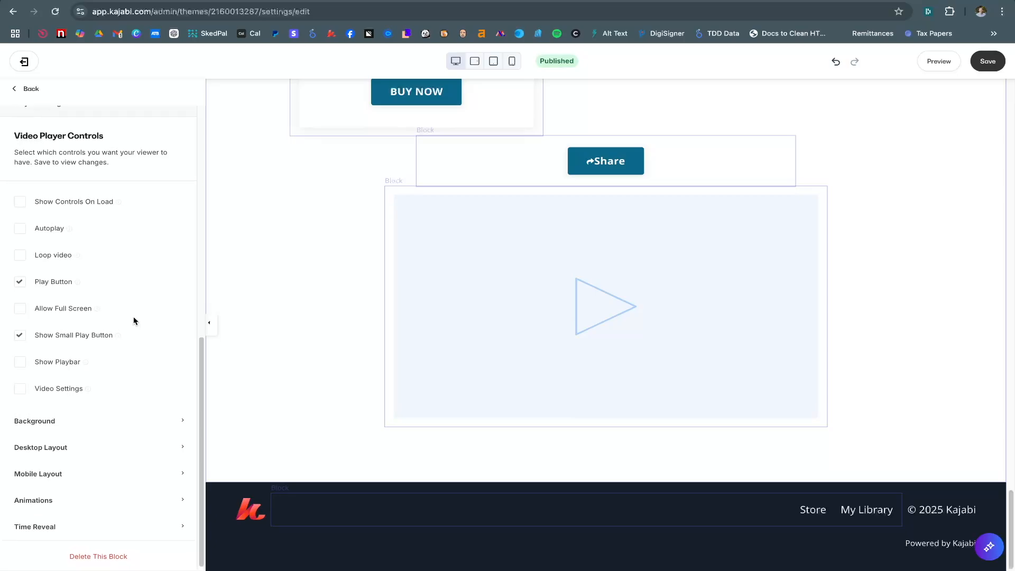
click(35, 91)
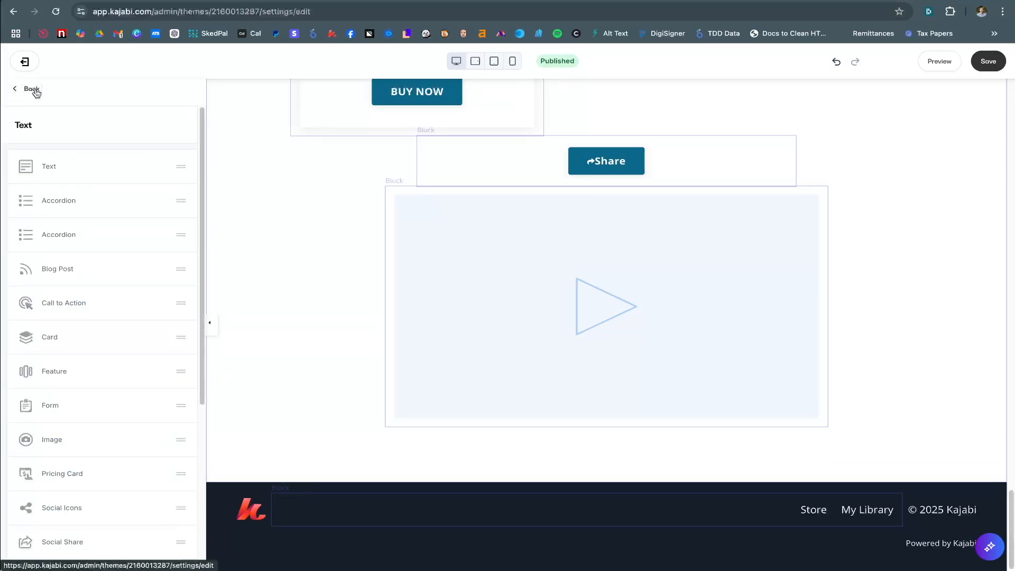
Return to the Freebie Page's section list and browse the section types available to add
scroll(318, 286, up, 10)
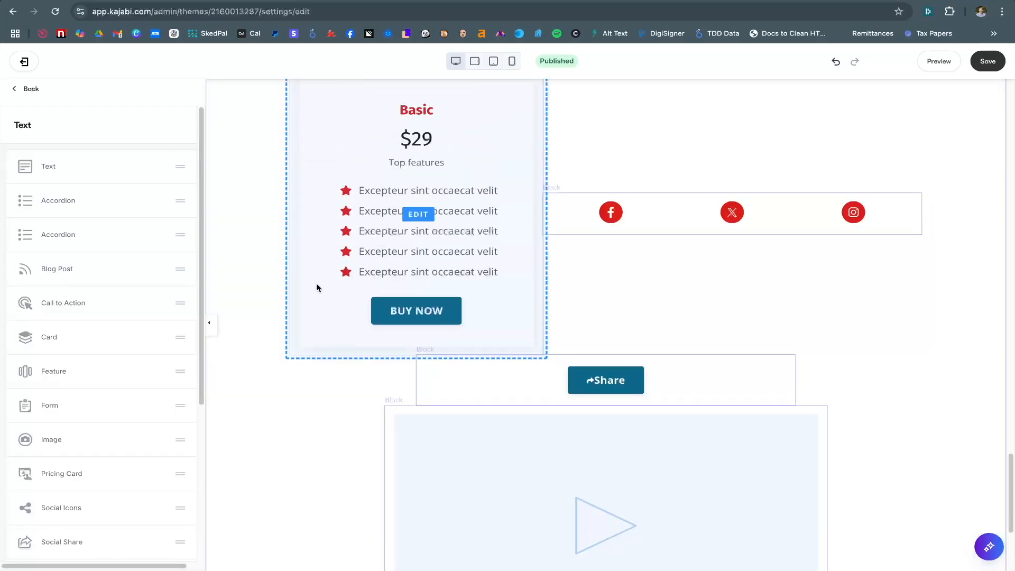
scroll(317, 287, up, 10)
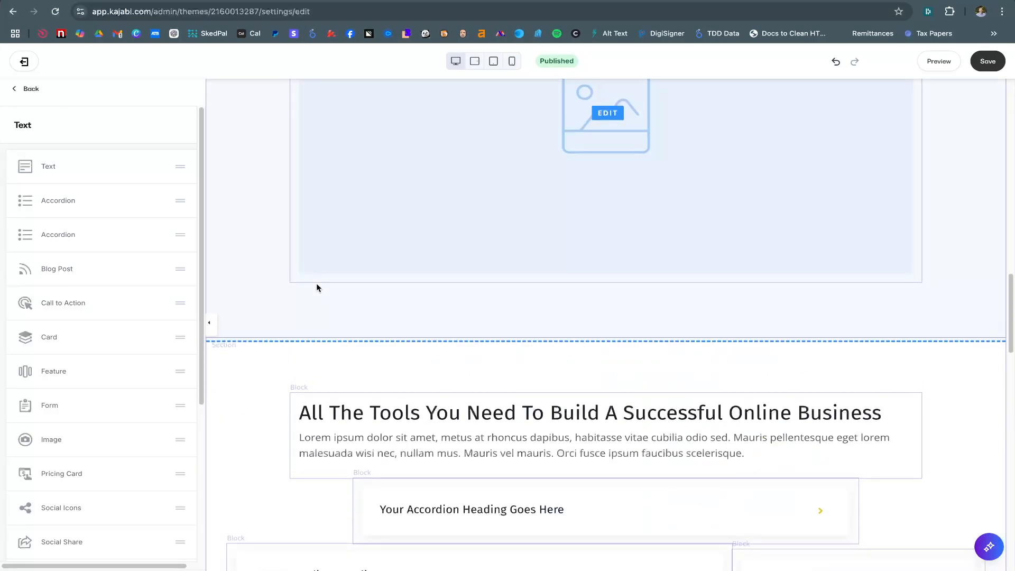
click(26, 88)
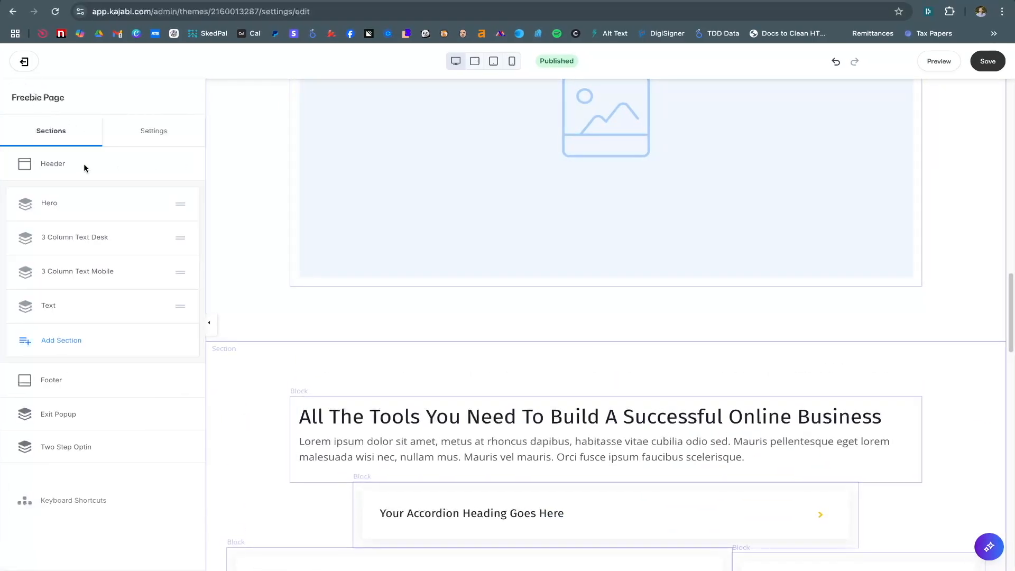
click(64, 339)
scroll(102, 359, down, 15)
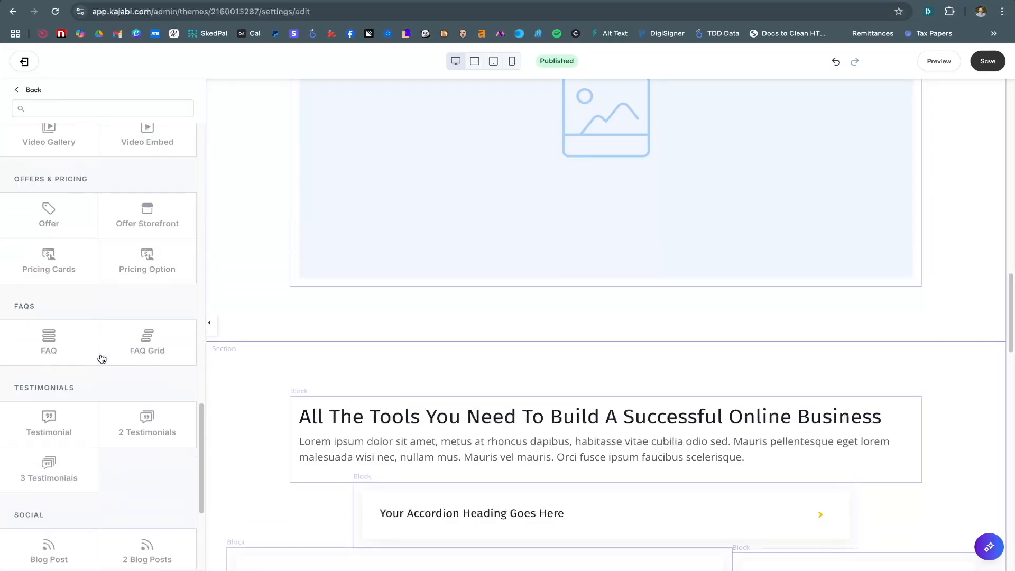
scroll(101, 358, up, 15)
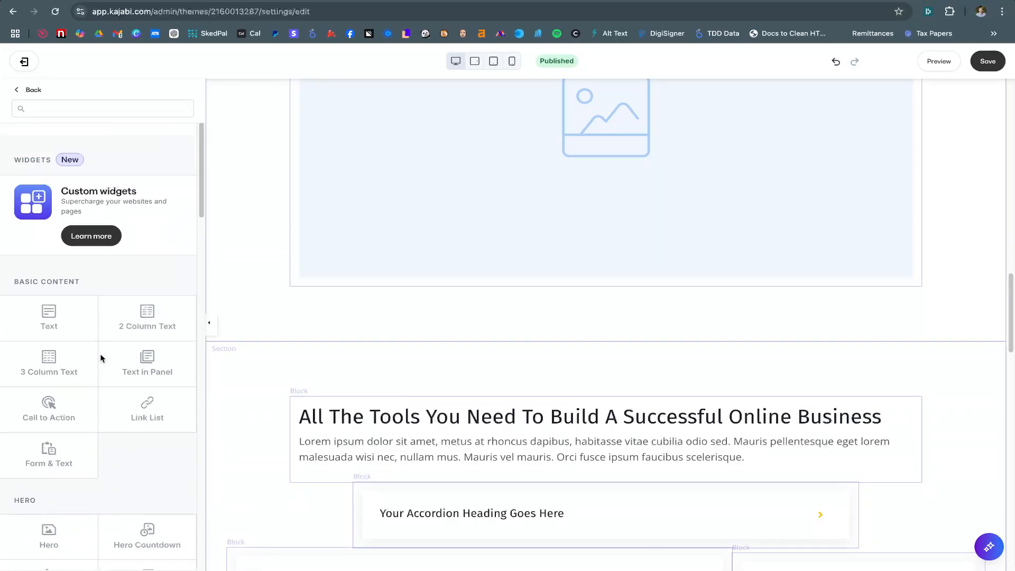
click(34, 91)
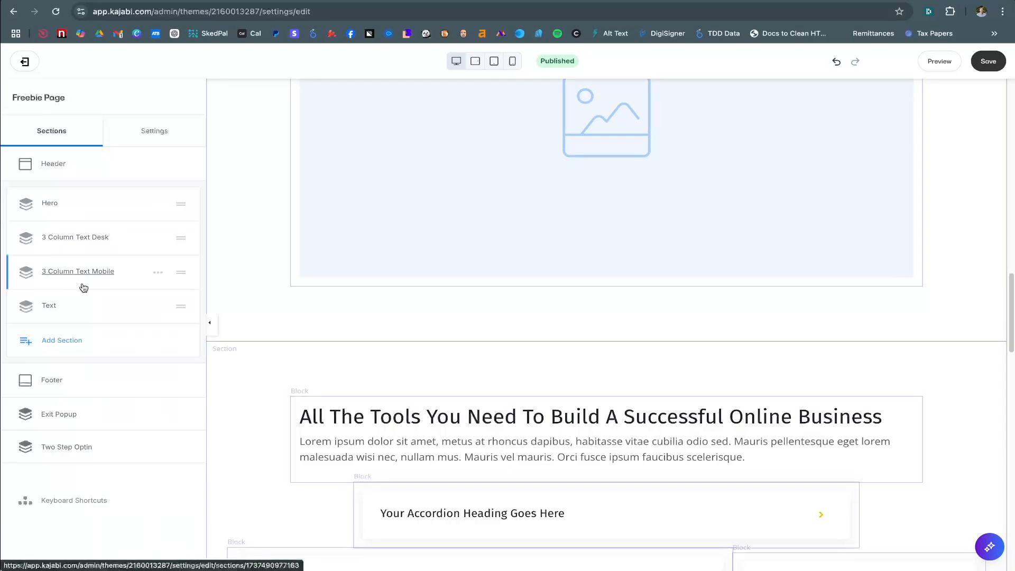